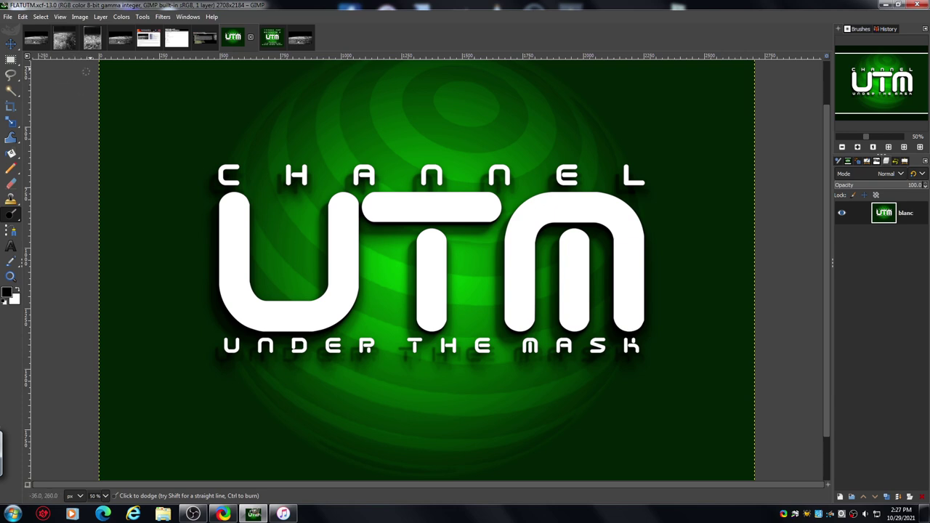
Switch to the Photojournal screenshot of PIA00094, Limb of Copernicus Impact Crater.
left_click(149, 36)
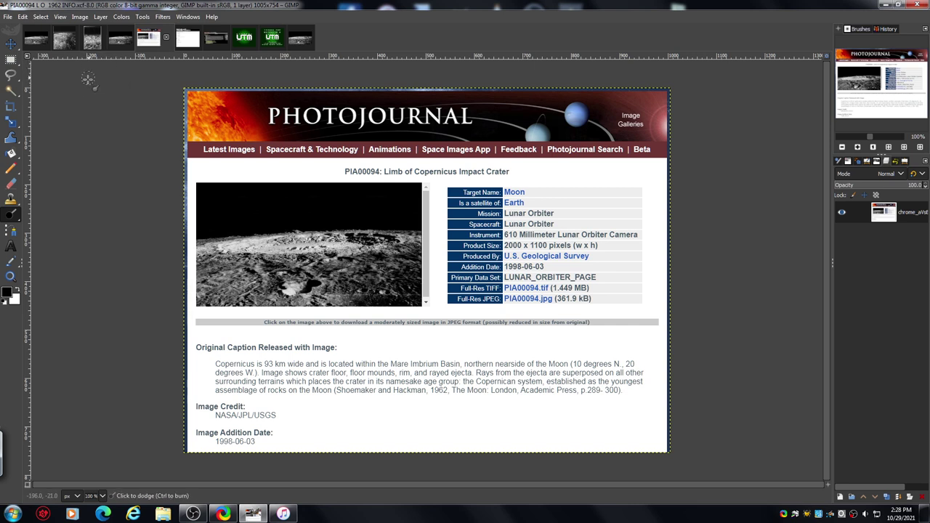
Compare the open PIA00094 lunar images, ending on the 2162_meD L OPG MOON scan.
left_click(65, 42)
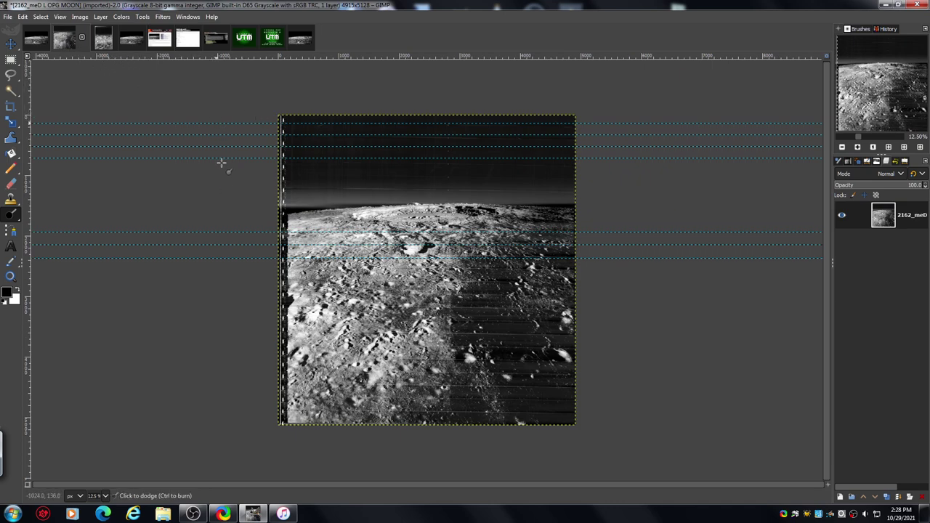
left_click(155, 41)
left_click(125, 42)
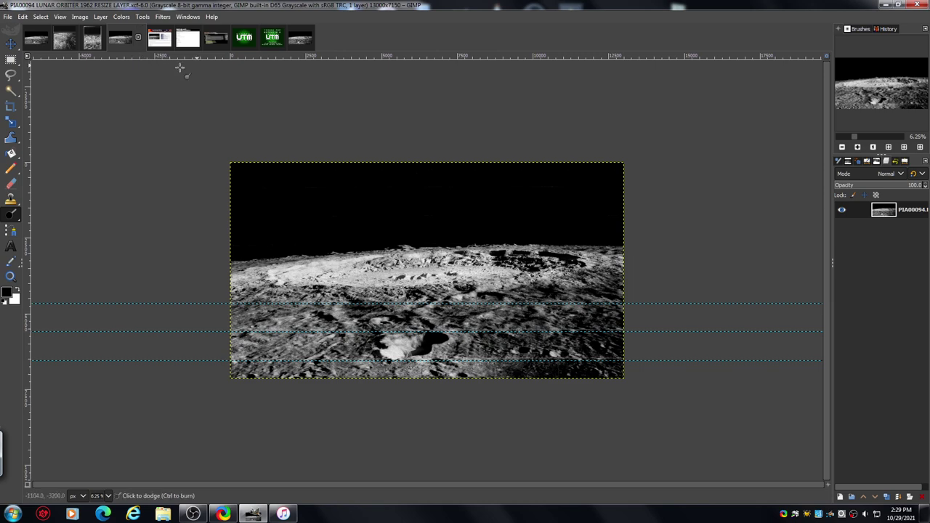
left_click(306, 43)
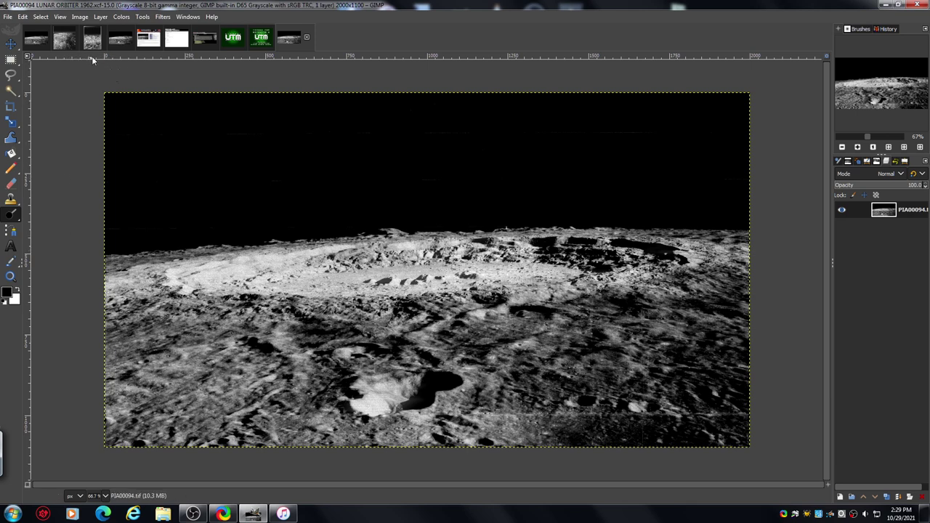
left_click(65, 42)
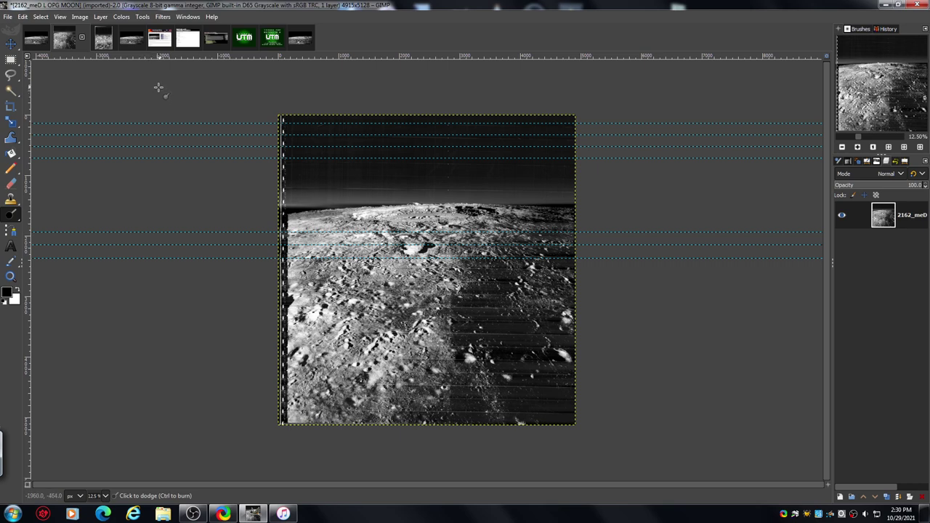
Zoom in two levels on the 2162_meD moon scan and scroll up through it.
left_click(858, 147)
left_click(858, 148)
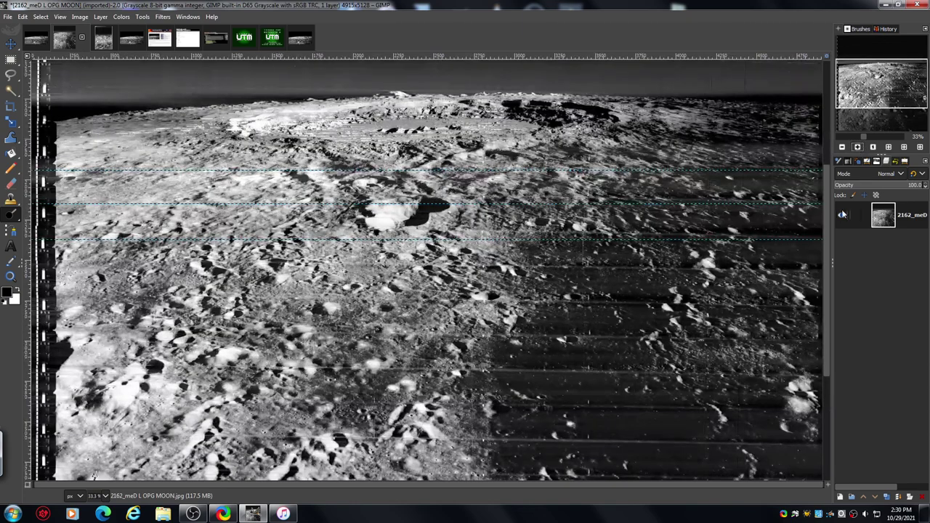
left_click_drag(828, 229, 826, 186)
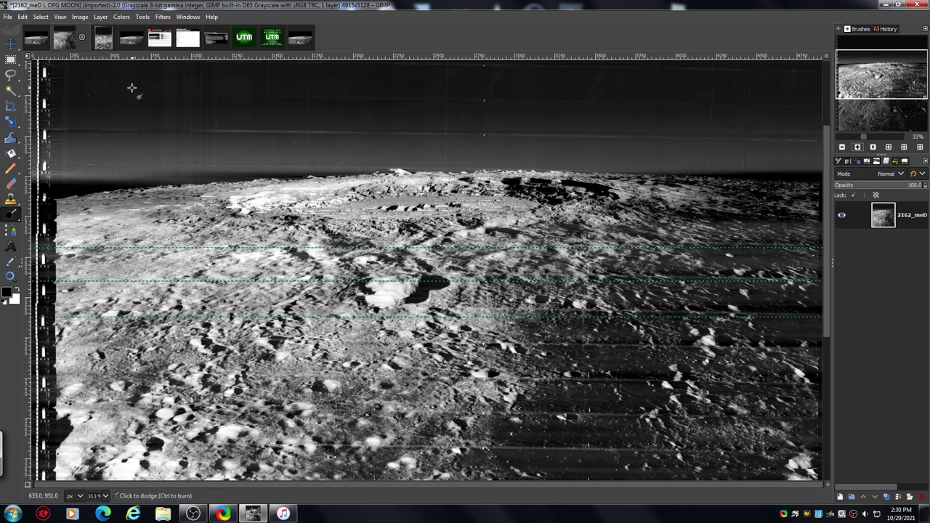
Check the PIA00094 image and 2162_meD scan, then bring up the 2162_h3 LO 2 LOPG MOON scan.
left_click(301, 40)
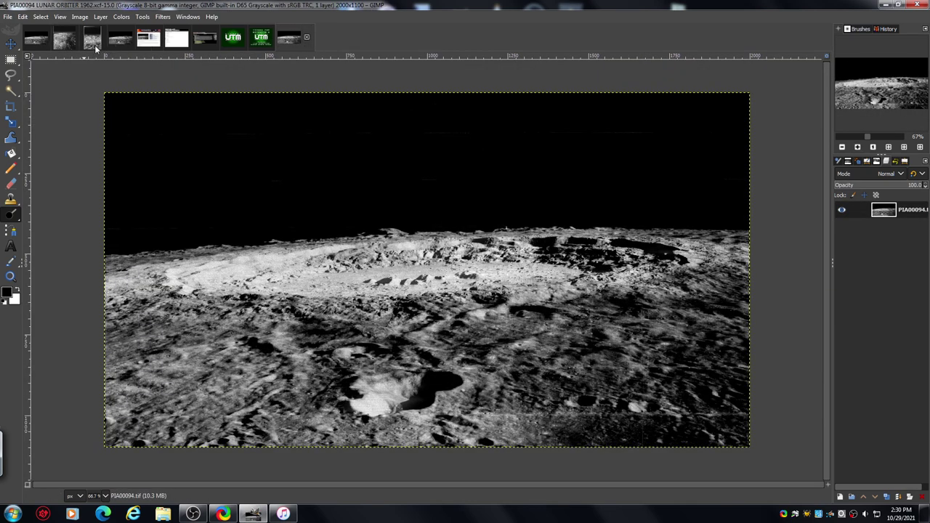
left_click(64, 44)
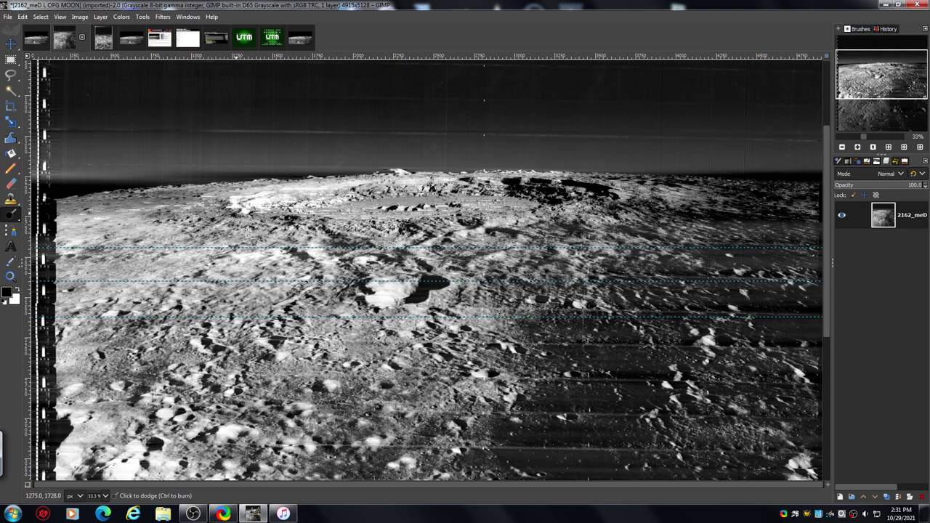
left_click(107, 42)
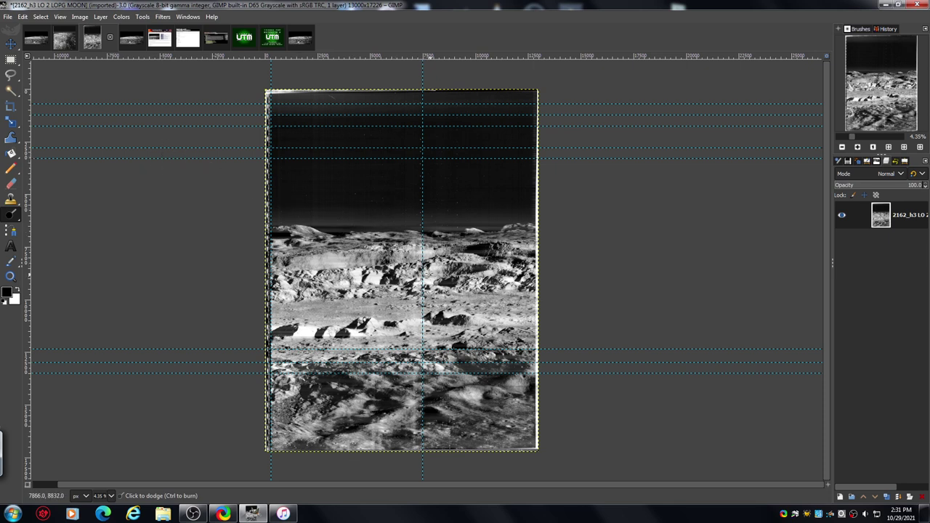
Zoom in three levels on the 2162_h3 scan and scroll to its top-left dark sky.
left_click(858, 147)
left_click(858, 147)
left_click(858, 147)
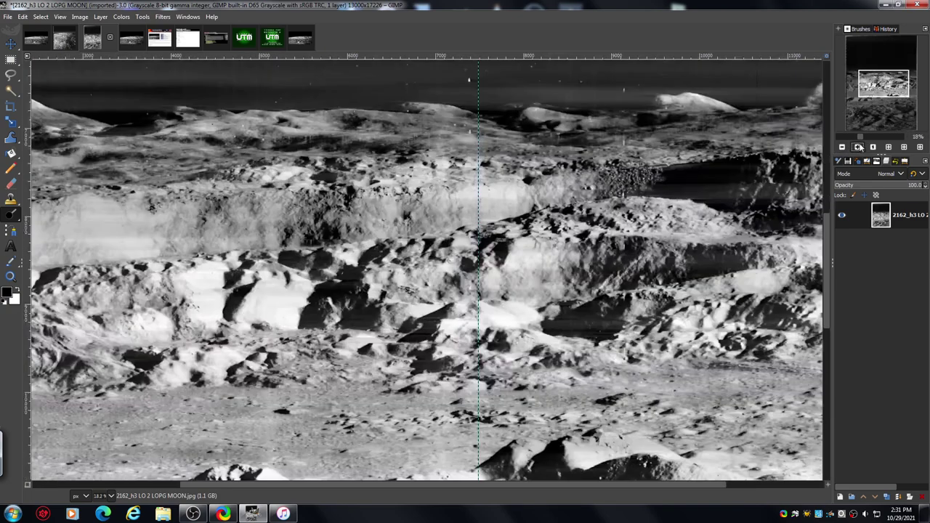
left_click_drag(831, 257, 827, 100)
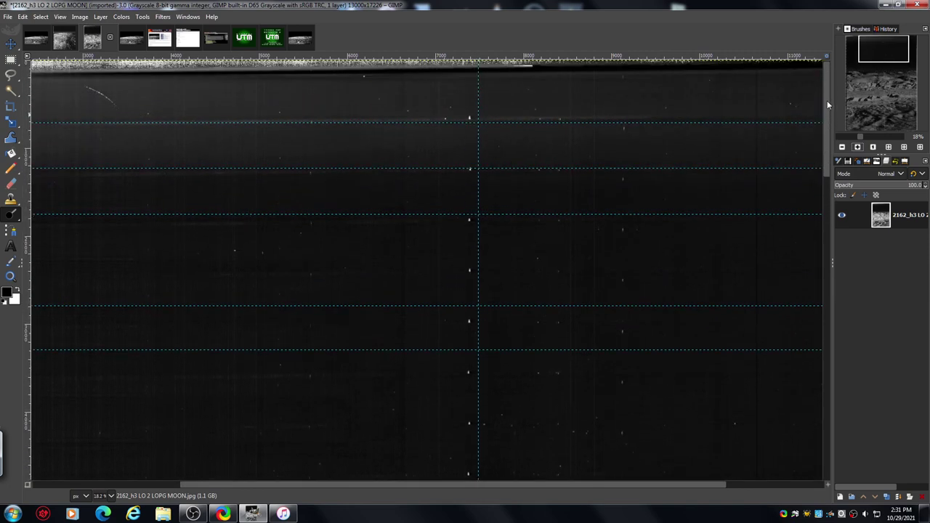
left_click_drag(369, 485, 116, 474)
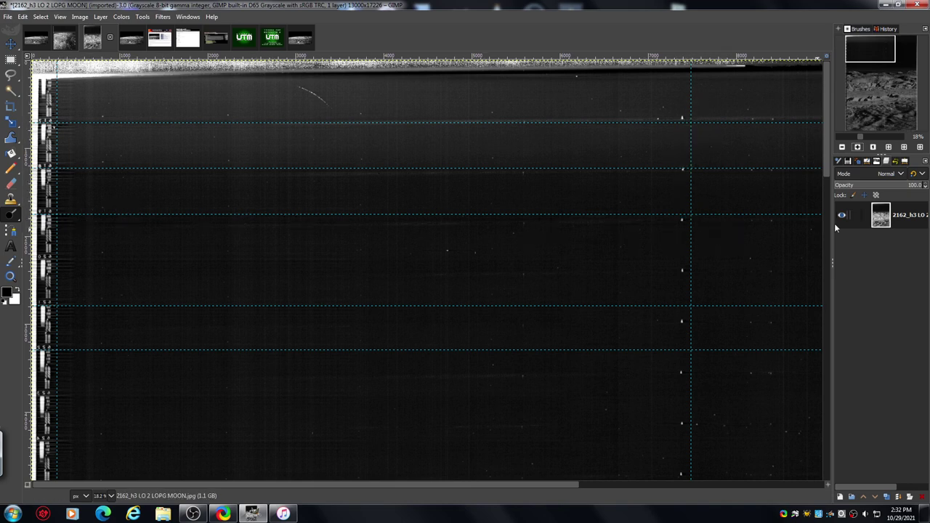
Pan down the 2162_h3 scan and zoom in closer on the crater ridges.
mouse_move(826, 152)
left_mouse_down()
mouse_move(820, 429)
mouse_move(796, 449)
left_mouse_up()
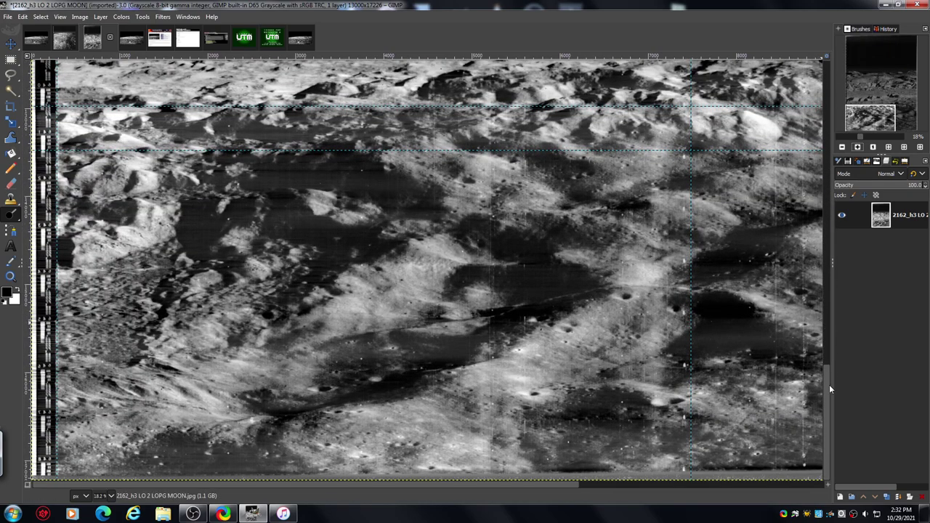
left_click_drag(829, 384, 815, 338)
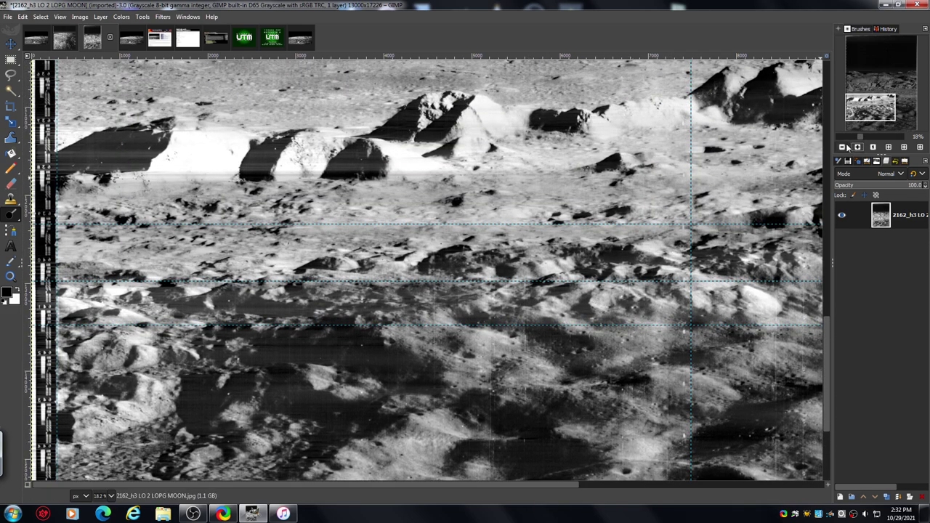
left_click(858, 147)
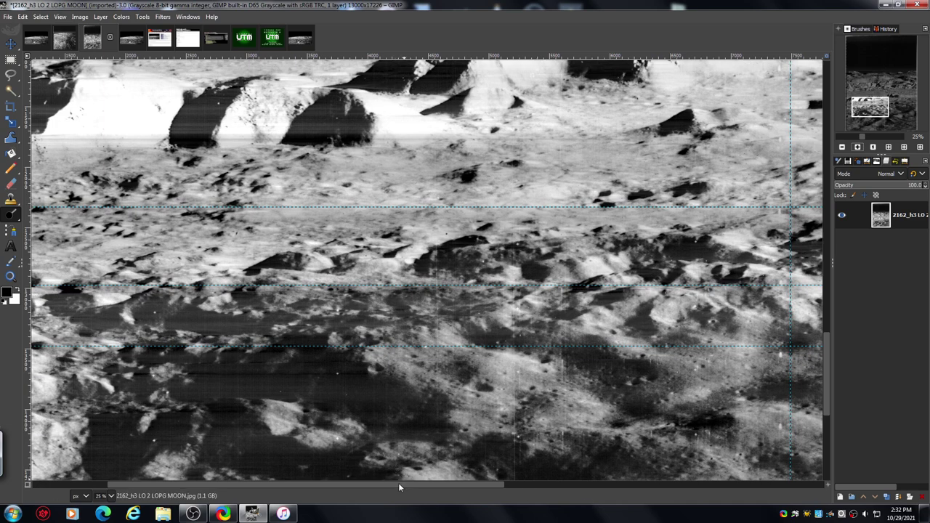
left_click_drag(398, 487, 278, 488)
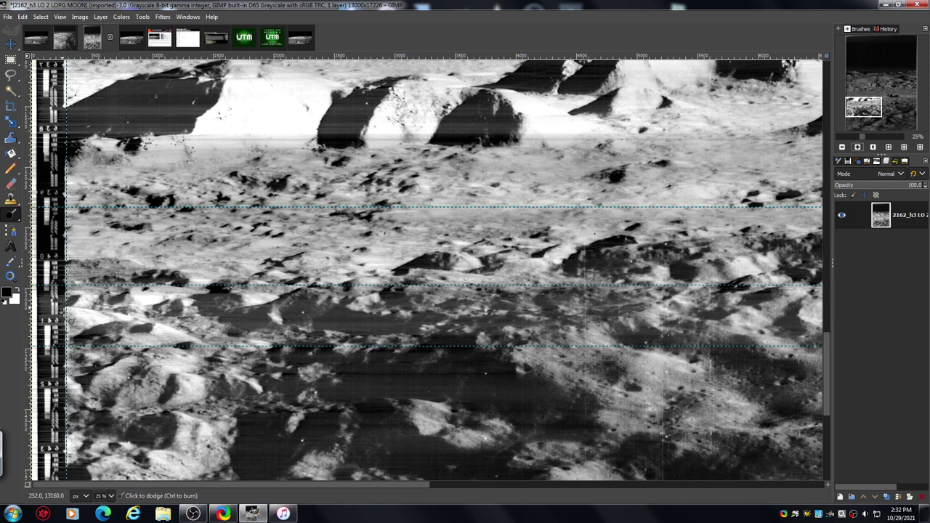
Scroll further across the 2162_h3 scan, then return to the 2162_meD moon landscape.
left_click_drag(827, 356, 847, 87)
scroll(846, 85, "down", 1)
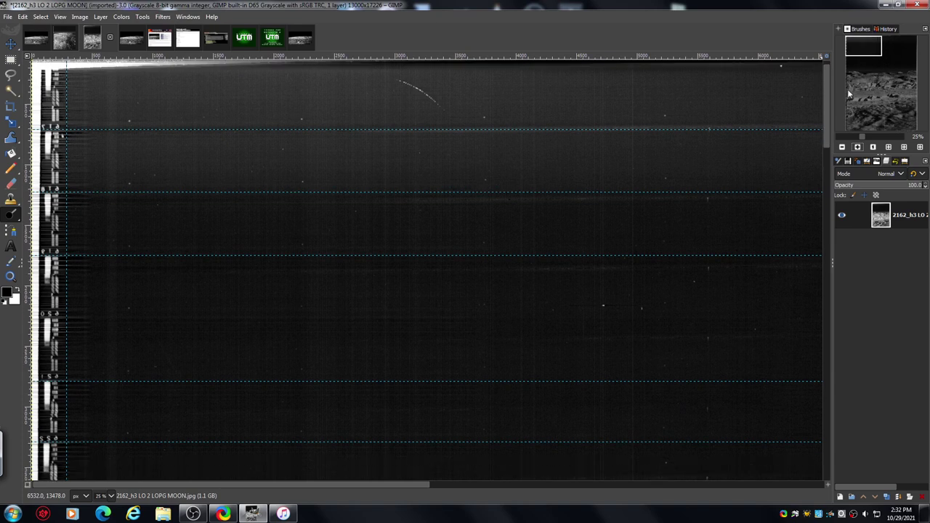
scroll(849, 91, "down", 1)
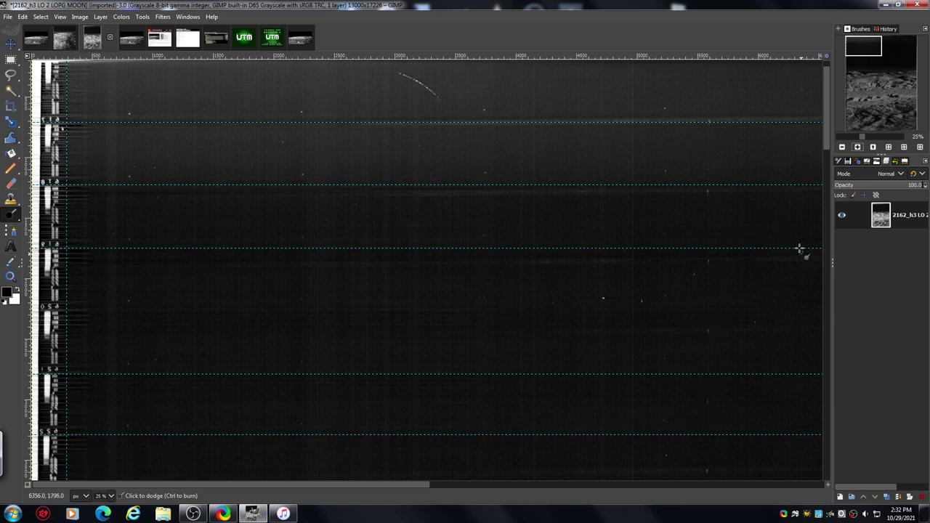
left_click_drag(393, 485, 608, 481)
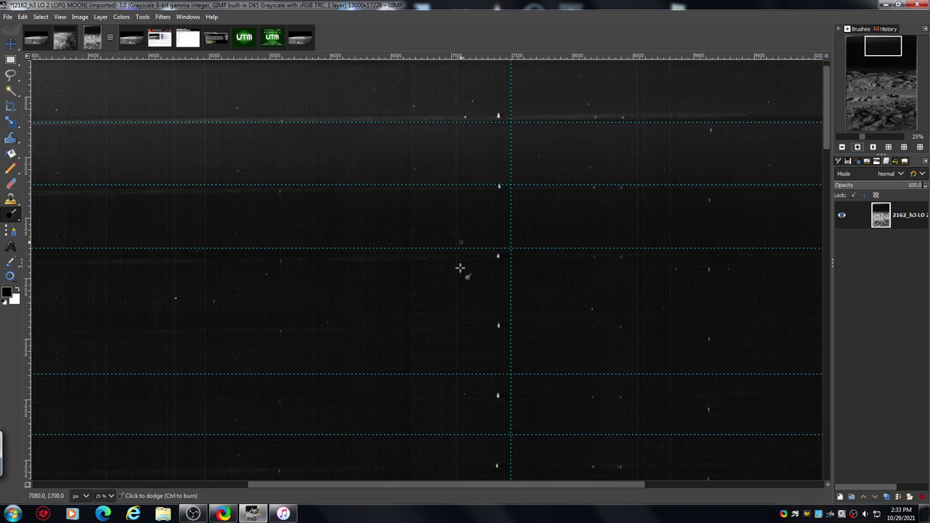
left_click(65, 42)
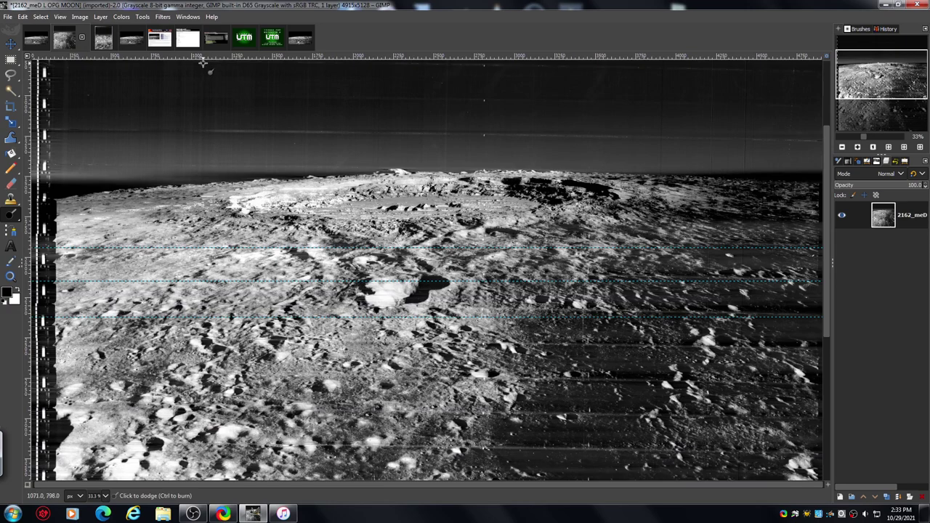
View the 2162_meD moon image at 100% at its top-left corner with film-edge markings.
left_click(858, 147)
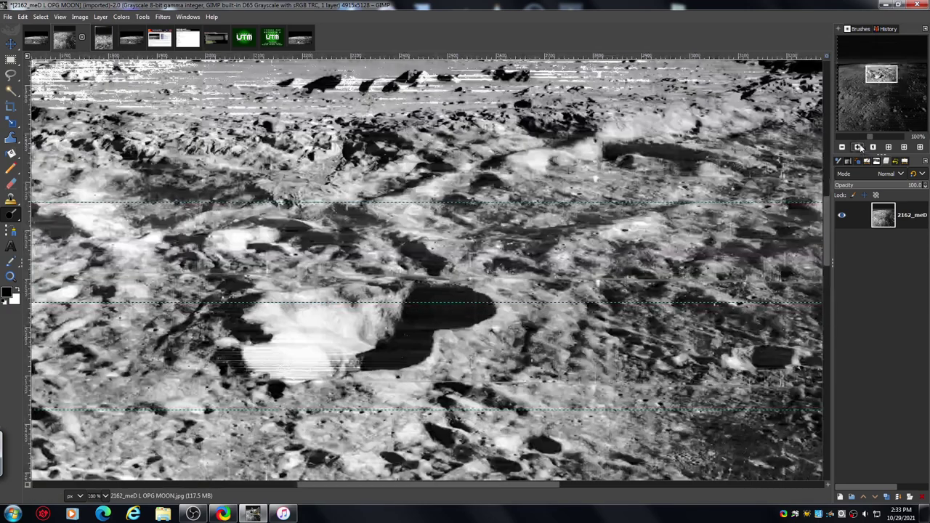
left_click_drag(875, 79, 852, 65)
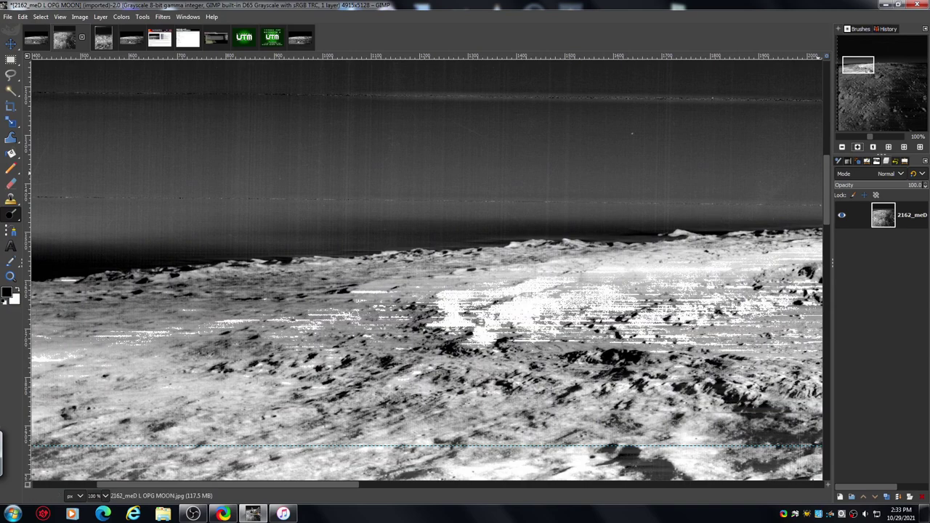
left_click_drag(859, 65, 851, 45)
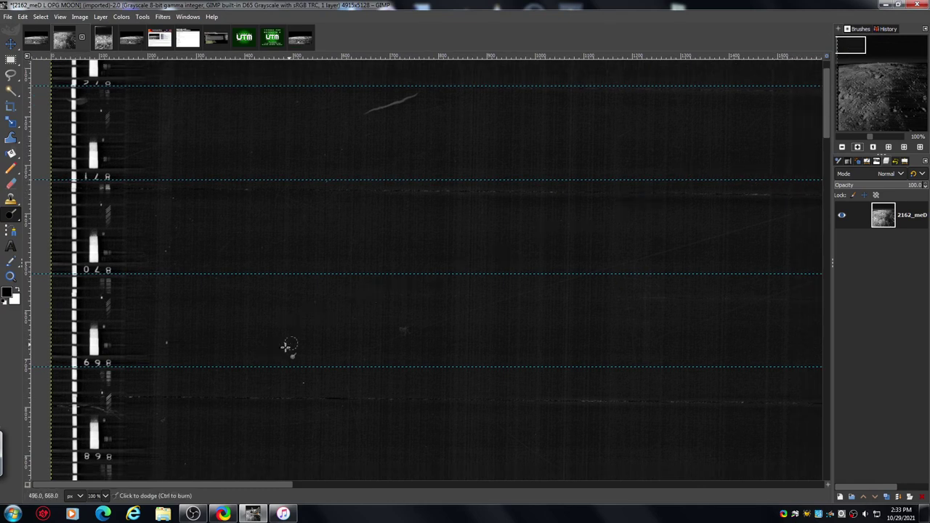
Set the 2162_meD scan to 67% and pan up to the dark sky and film-edge markings.
left_click(843, 147)
left_click(843, 147)
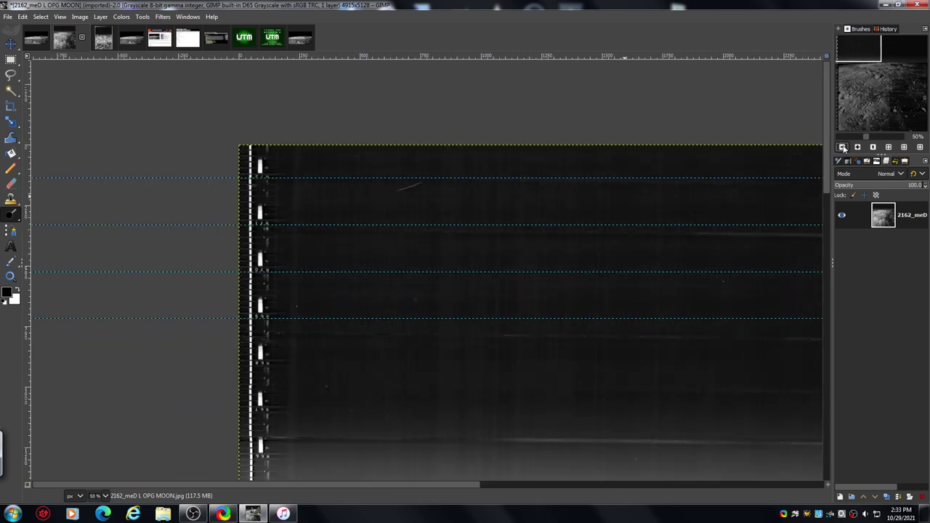
left_click_drag(866, 60, 871, 66)
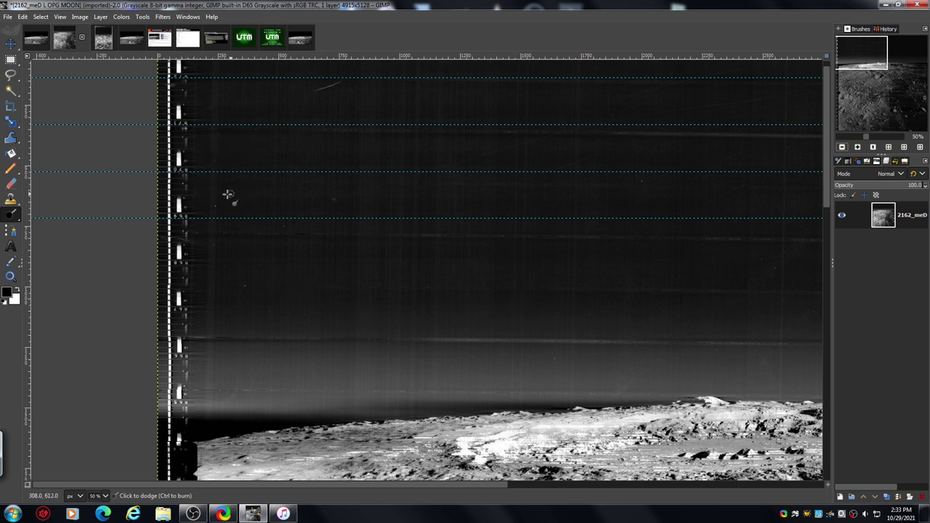
left_click(859, 148)
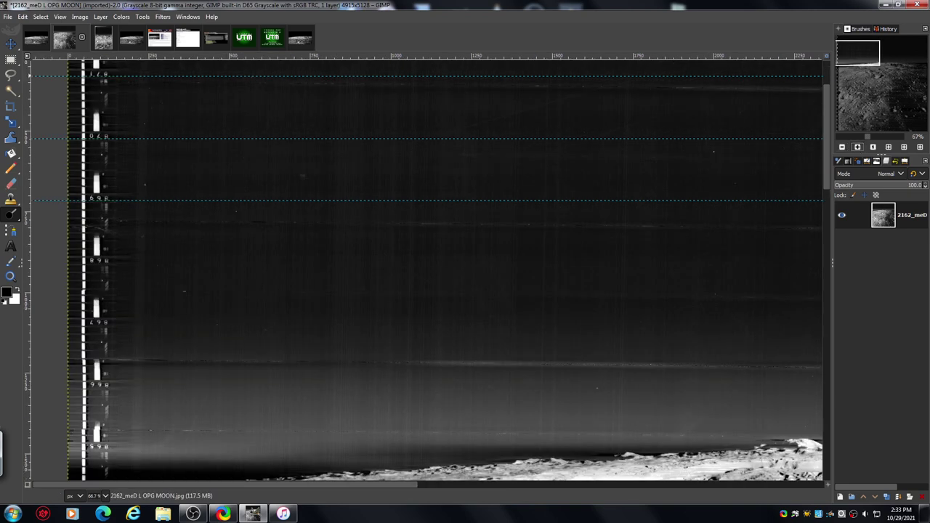
left_click_drag(873, 45, 871, 41)
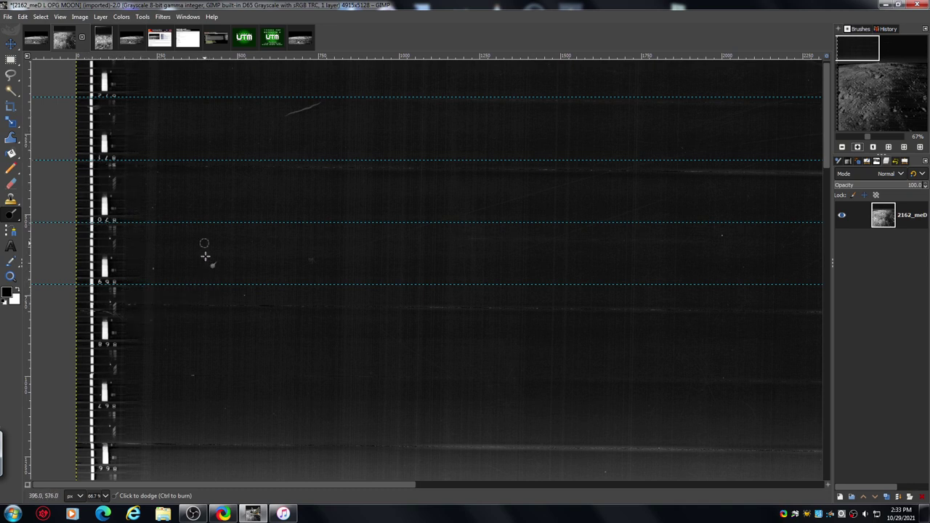
Switch to the 13300×17226 2162_h3 scan and pan to its cratered lunar terrain.
left_click(104, 40)
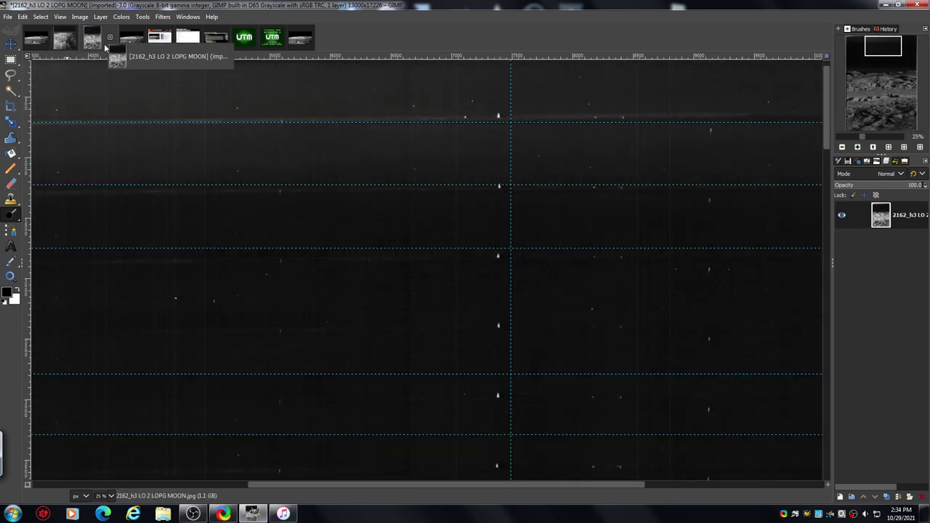
left_click_drag(883, 46, 889, 66)
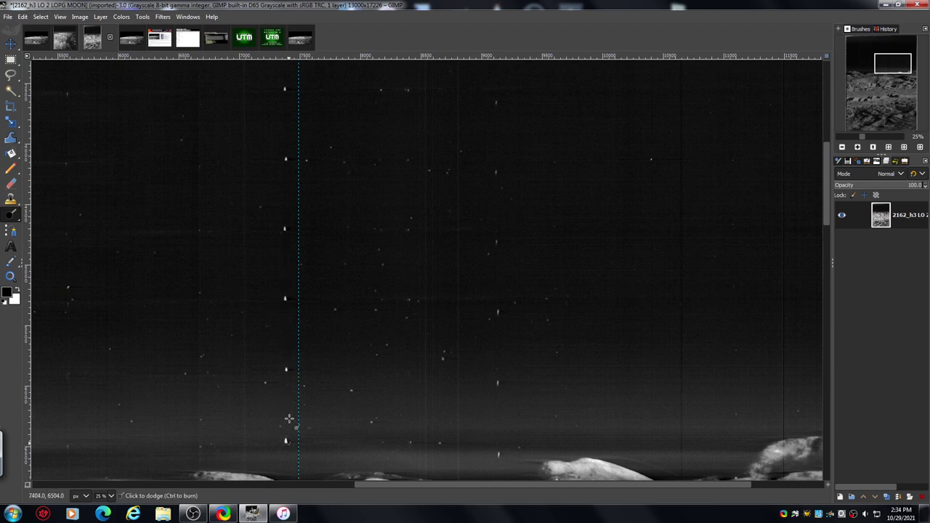
left_click_drag(650, 487, 290, 509)
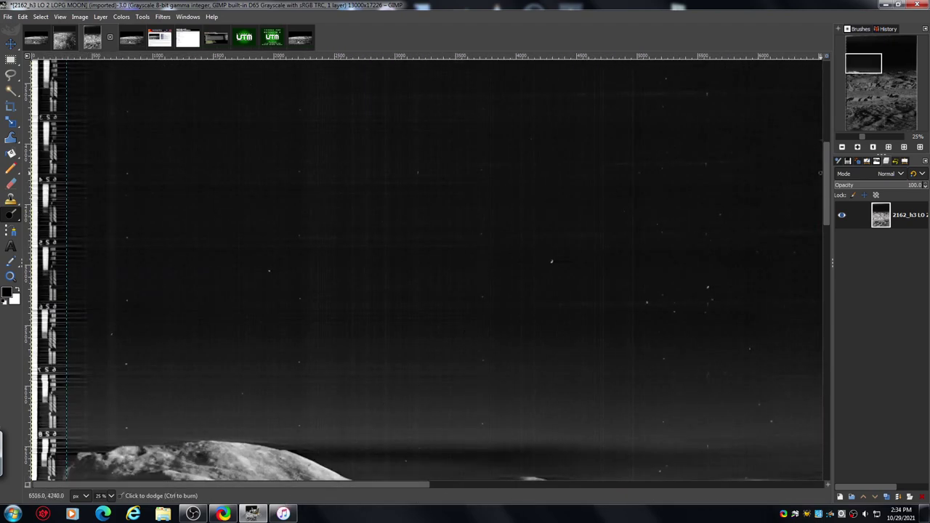
left_click_drag(829, 198, 809, 465)
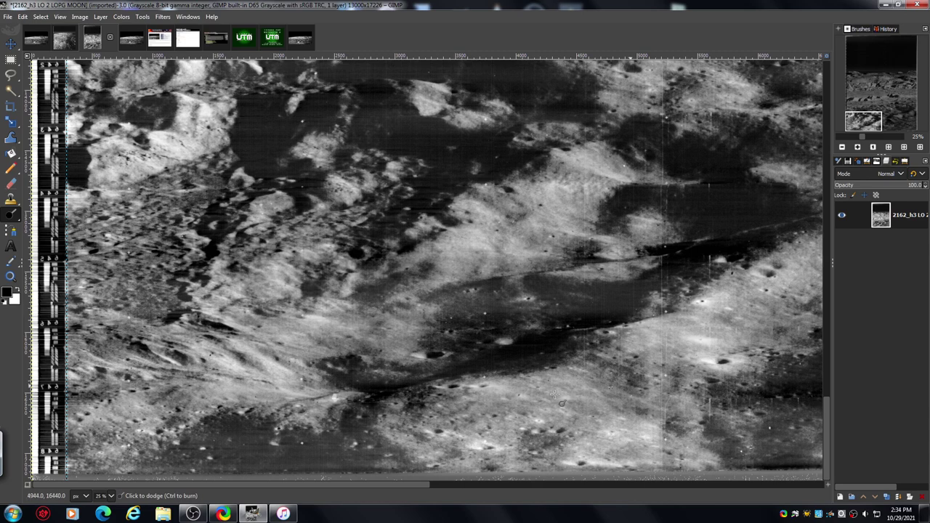
Zoom in two levels on the 2162_h3 lunar surface and scroll around the terrain.
left_click(858, 147)
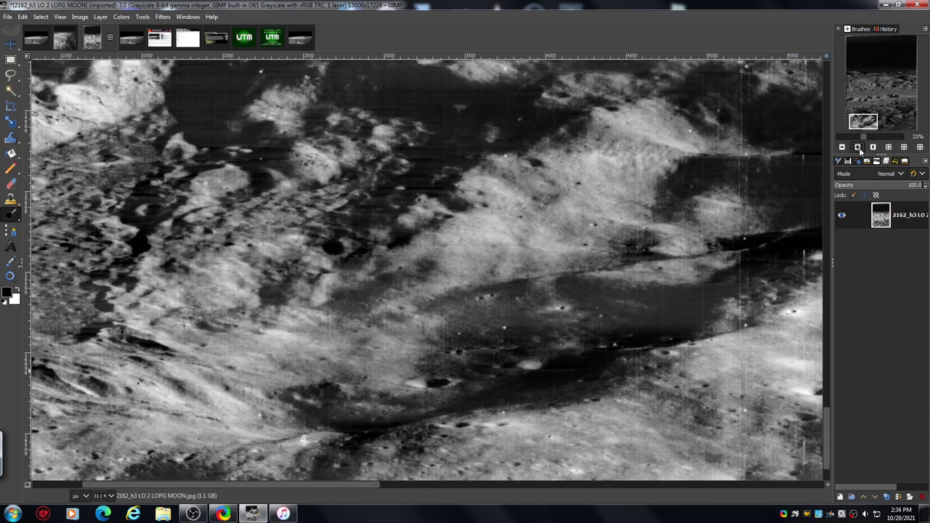
left_click(858, 147)
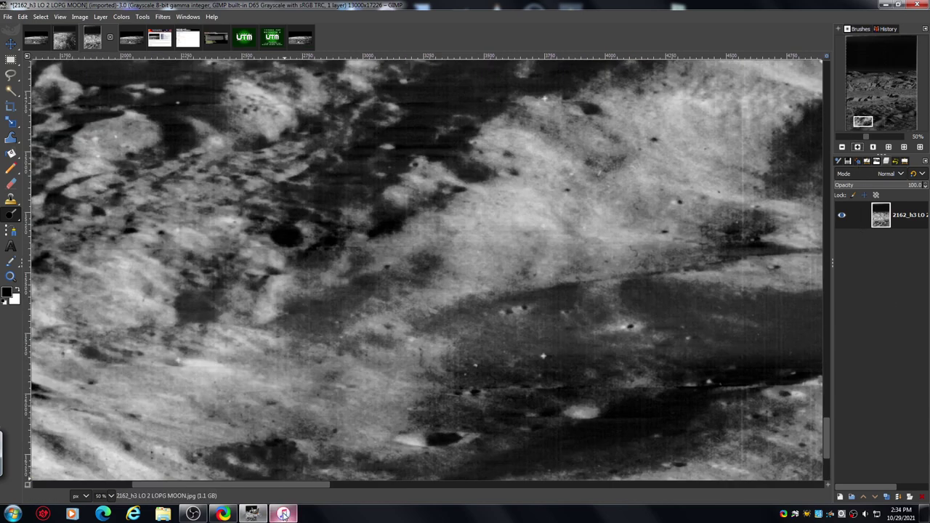
mouse_move(284, 514)
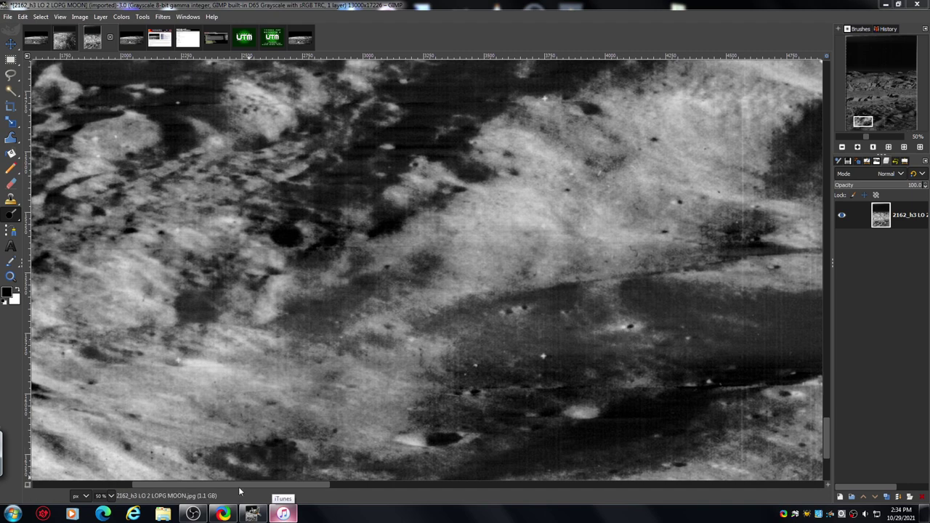
left_click_drag(239, 485, 122, 493)
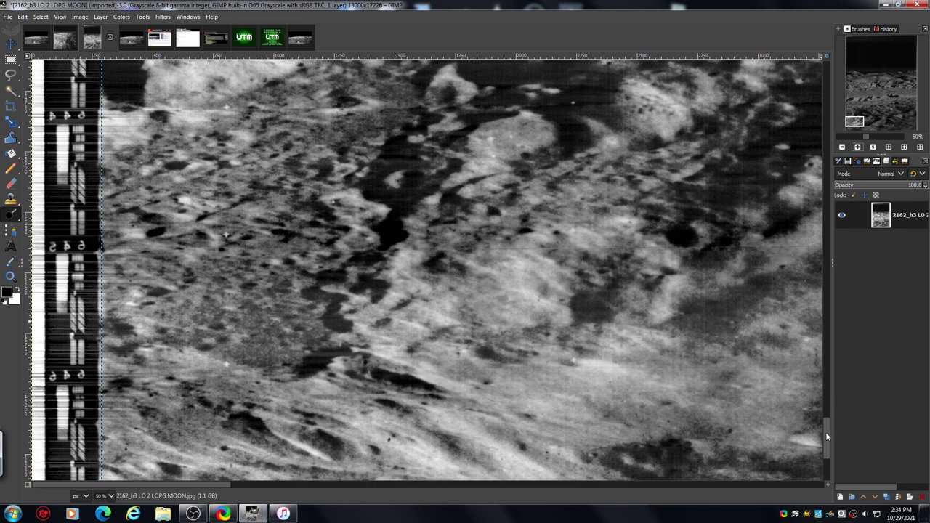
left_click_drag(826, 434, 868, 104)
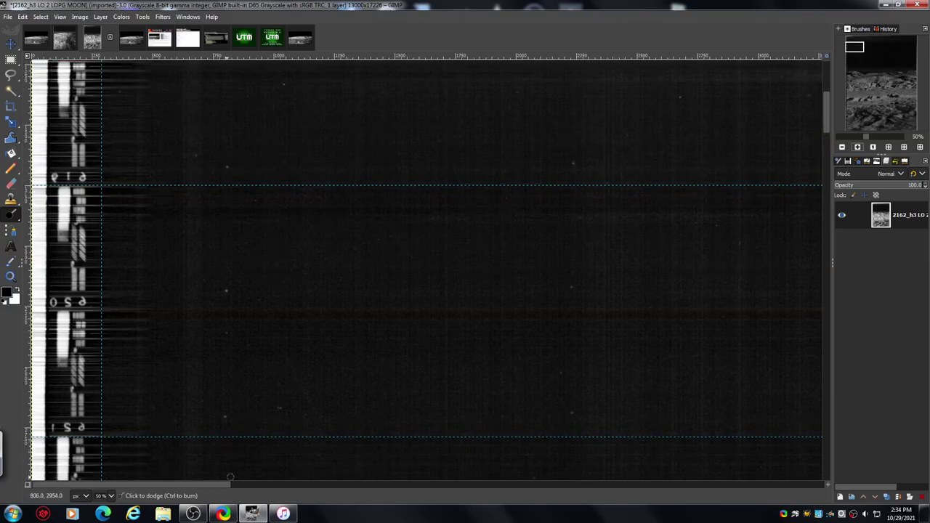
left_click_drag(205, 485, 532, 509)
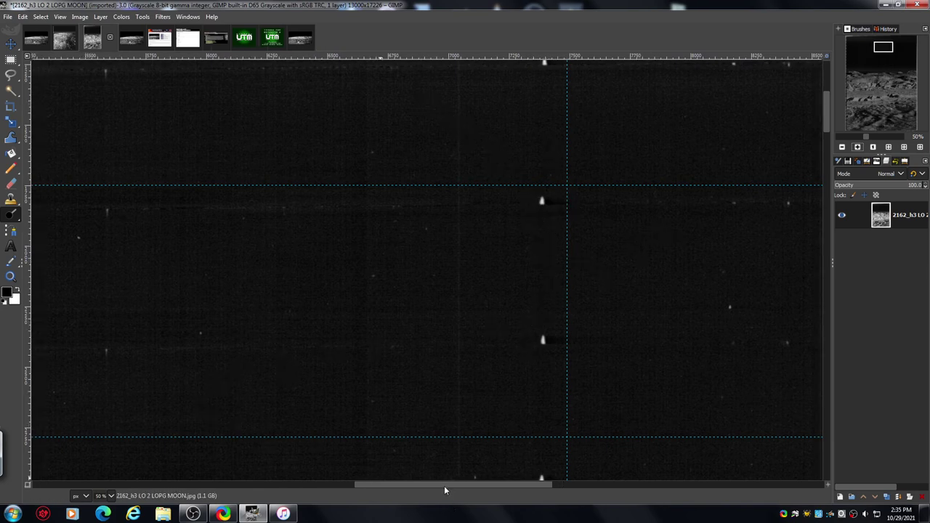
left_click_drag(444, 485, 200, 485)
Zoom out to 9.09% and pan down to show the whole cratered landscape.
left_click(844, 148)
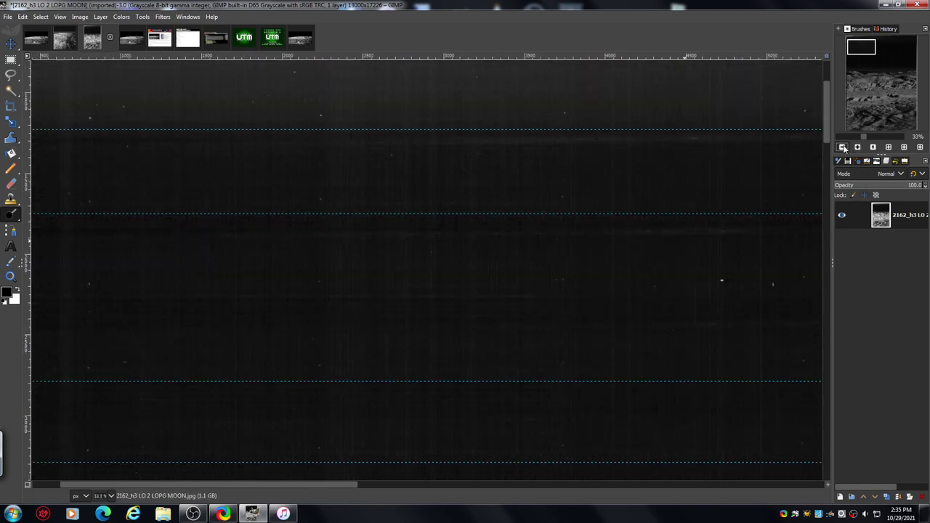
left_click(843, 147)
left_click(844, 148)
left_click(844, 148)
left_click(844, 148)
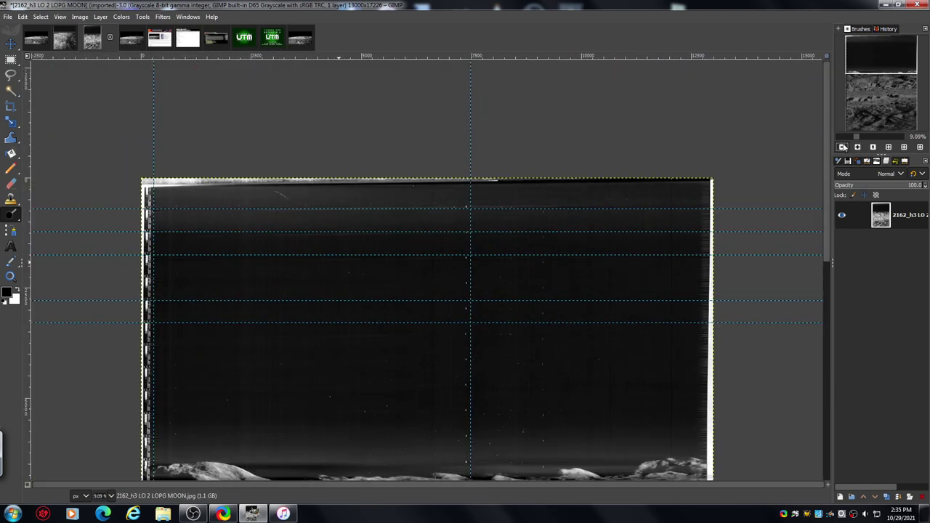
left_click_drag(881, 72, 884, 101)
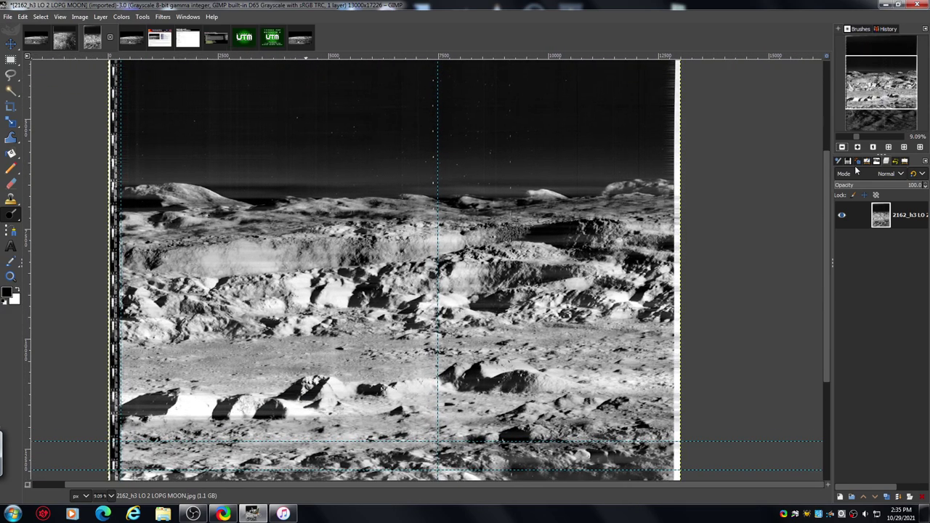
Zoom the 2162_h3 scan to 100% and center the speckled dark streak beside the crater wall.
left_click(860, 148)
left_click(861, 148)
left_click(861, 147)
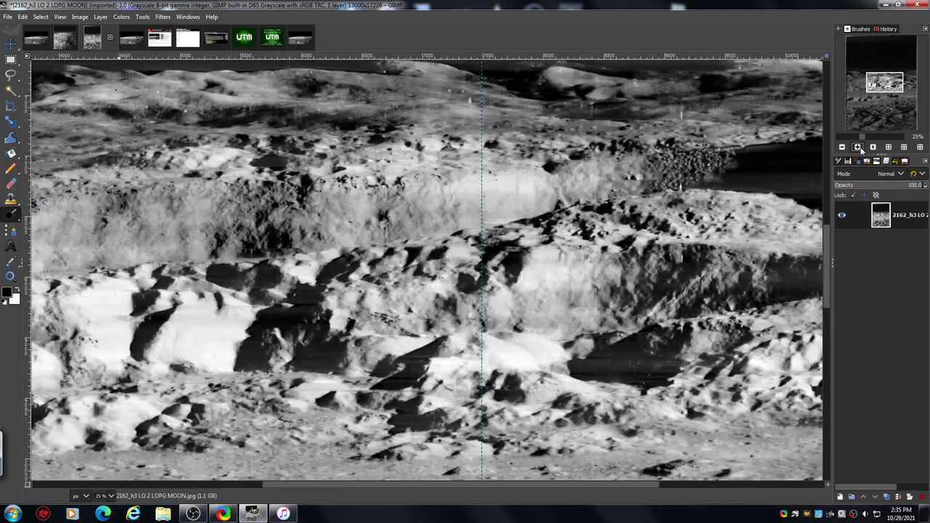
left_click(860, 147)
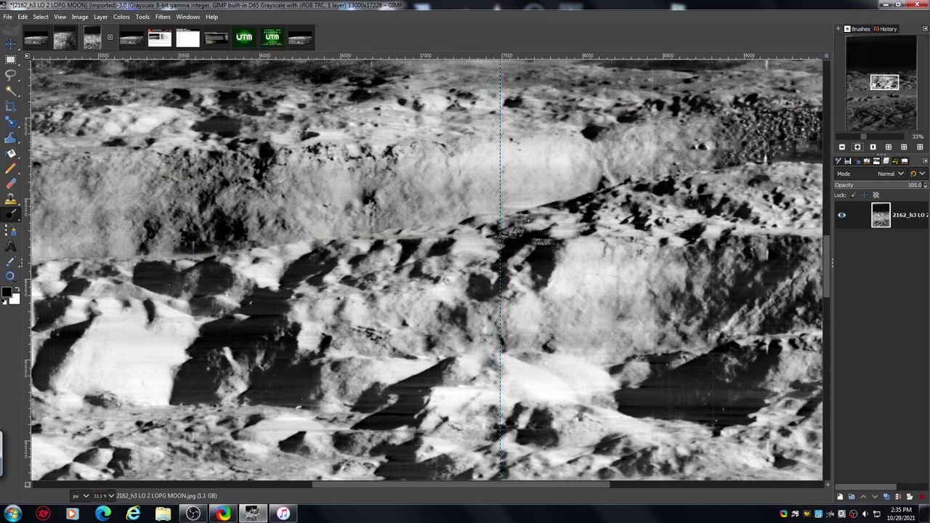
left_click(859, 146)
left_click(859, 147)
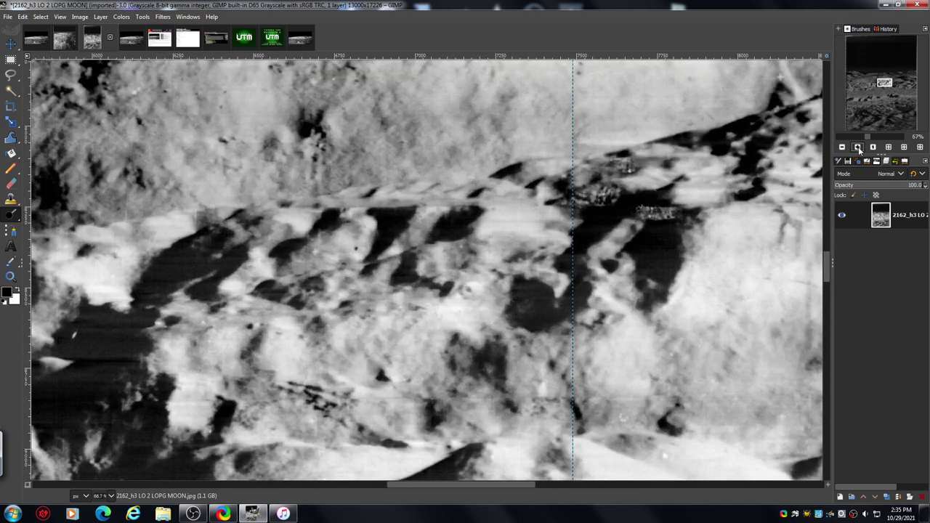
left_click(858, 147)
left_click_drag(459, 485, 553, 483)
left_click_drag(827, 265, 830, 247)
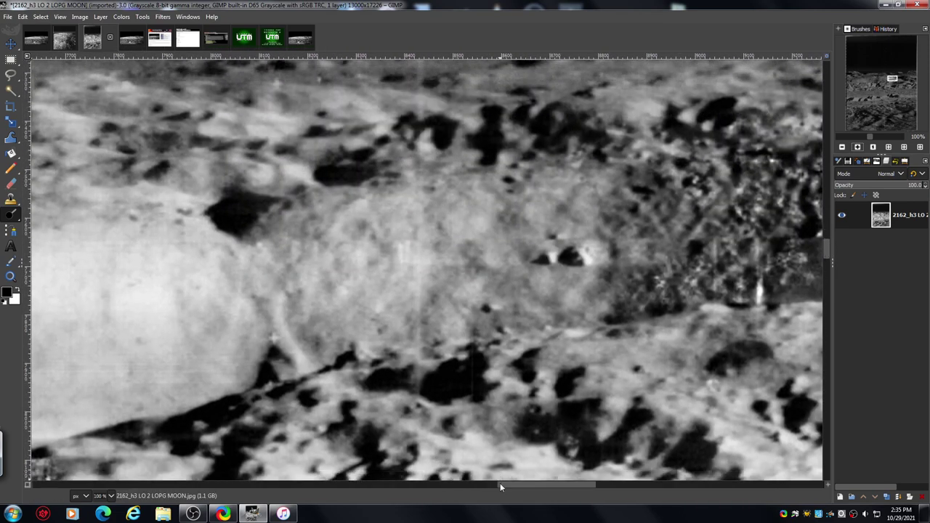
left_click_drag(500, 482, 543, 488)
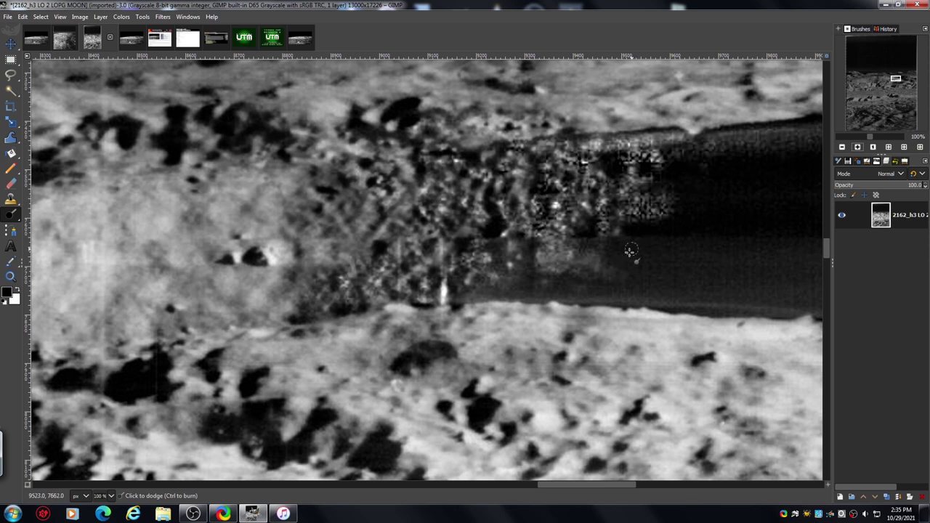
Dodge the highlights over the speckled patch at the dark streak's edge, checking it at 150%.
left_click(906, 162)
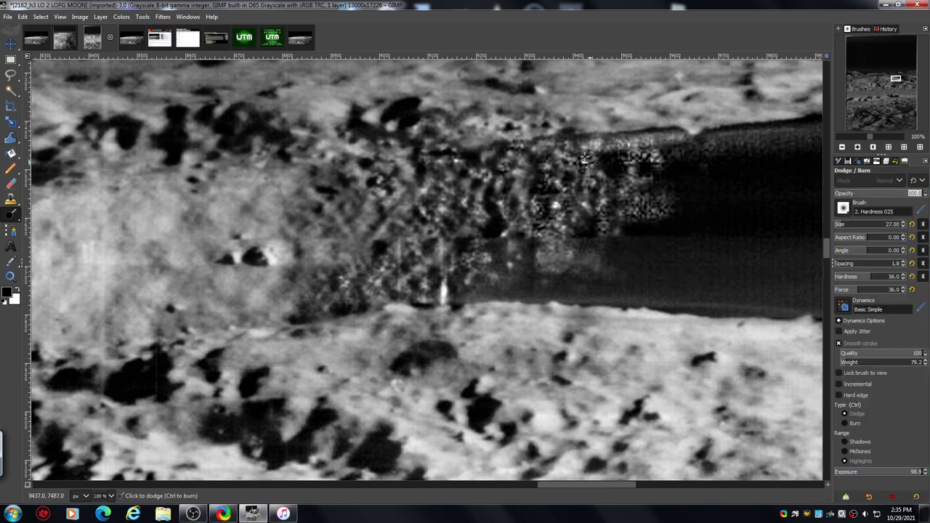
mouse_move(585, 159)
left_mouse_down()
mouse_move(576, 185)
mouse_move(608, 173)
mouse_move(614, 187)
mouse_move(642, 186)
mouse_move(660, 206)
mouse_move(643, 215)
mouse_move(686, 213)
mouse_move(630, 221)
mouse_move(558, 193)
mouse_move(546, 198)
mouse_move(552, 208)
mouse_move(544, 192)
mouse_move(543, 211)
mouse_move(544, 188)
mouse_move(541, 225)
left_mouse_up()
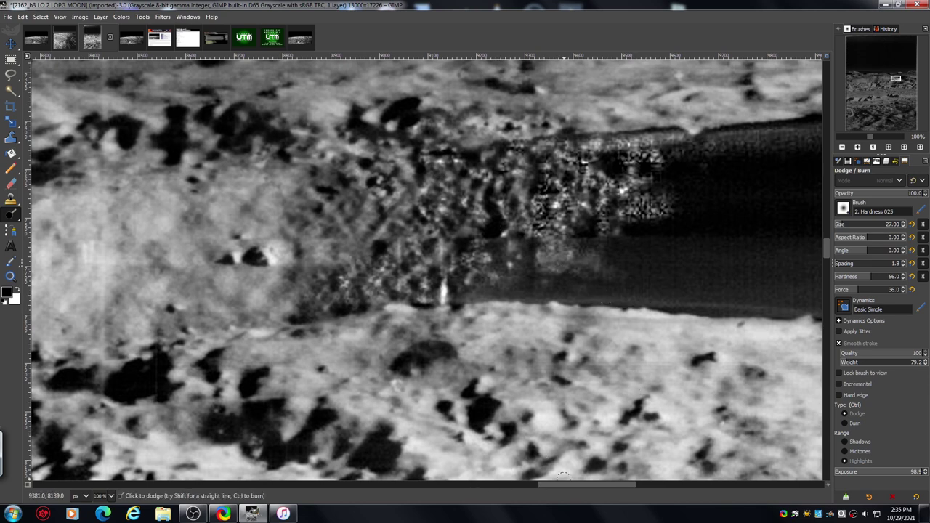
left_click_drag(559, 484, 589, 486)
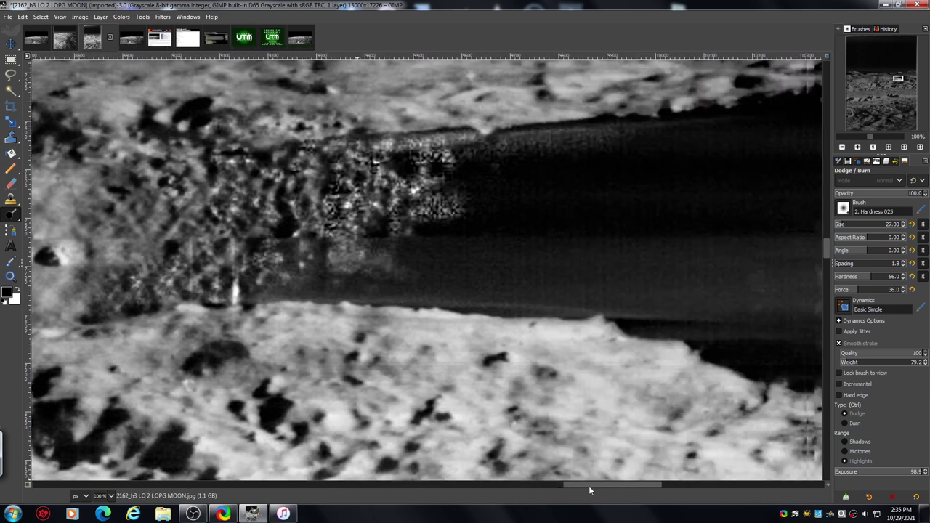
left_click(858, 148)
left_click_drag(827, 254, 826, 243)
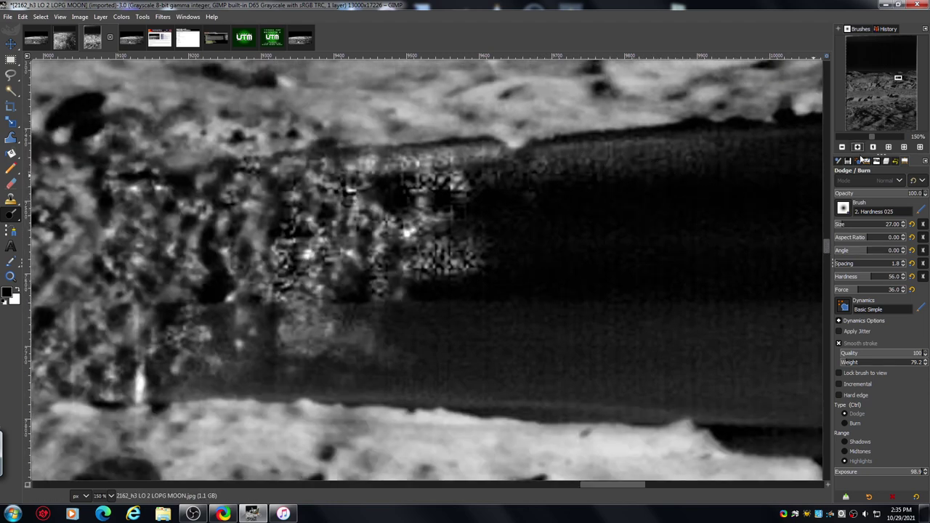
left_click(843, 147)
left_click(844, 147)
Zoom out to 6.25% so the whole lunar panorama and its guides fit the window.
left_click(843, 147)
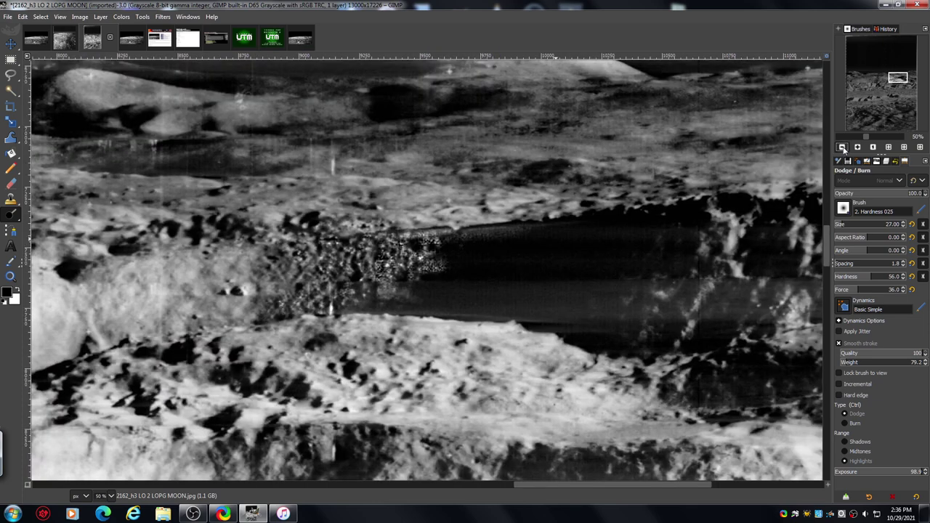
left_click(843, 147)
left_click(843, 147)
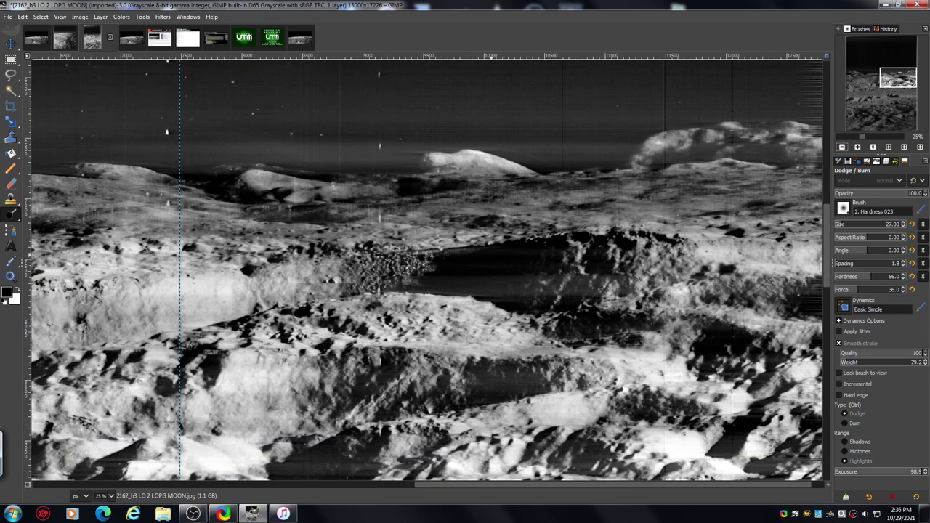
left_click(843, 147)
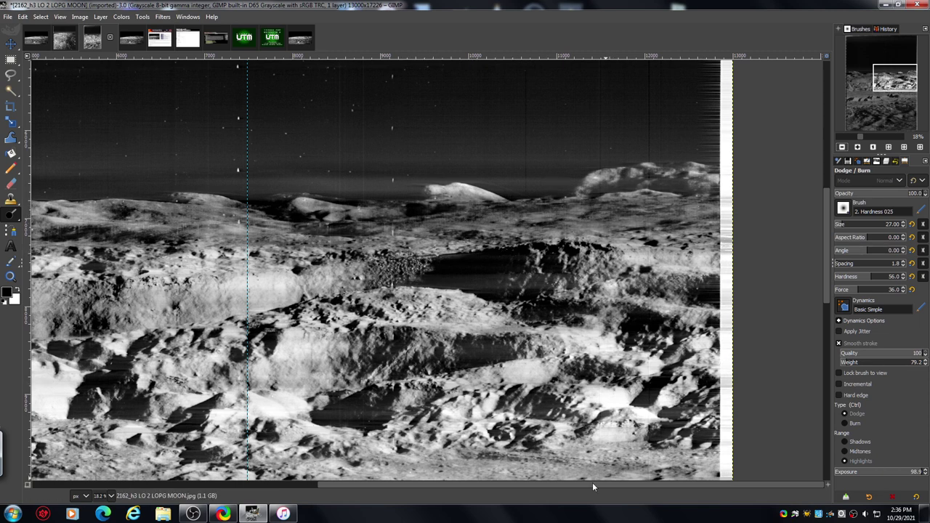
left_click_drag(488, 488, 160, 516)
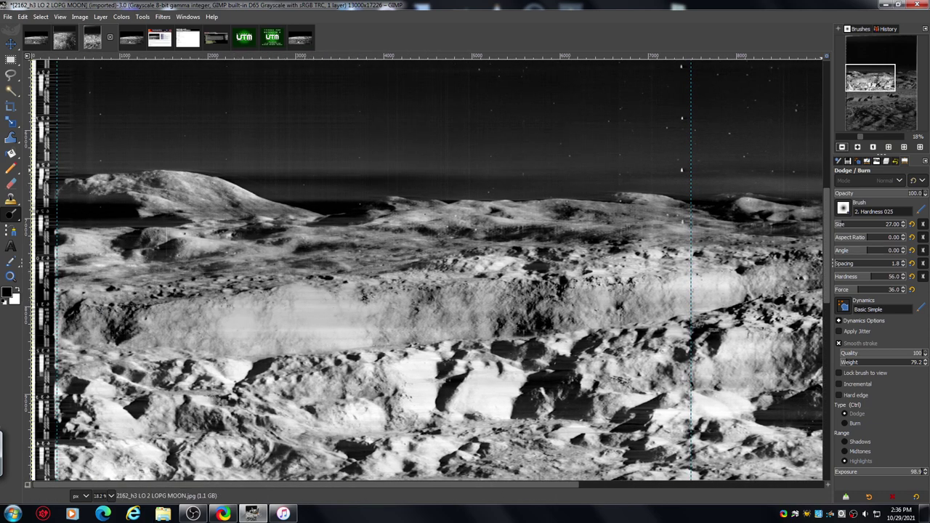
left_click(843, 147)
left_click(842, 147)
left_click(842, 147)
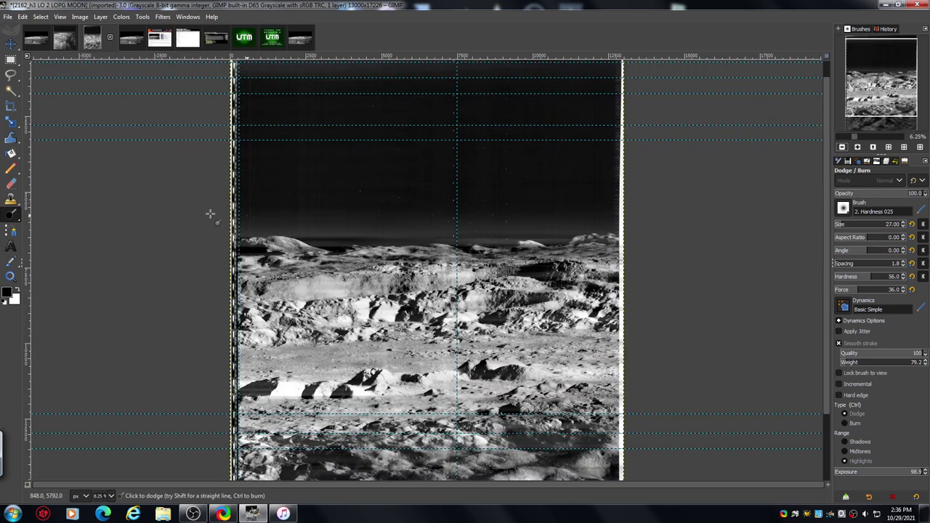
Zoom in on the cliff terrain and pan to the dark crater patches.
left_click(858, 147)
left_click(858, 147)
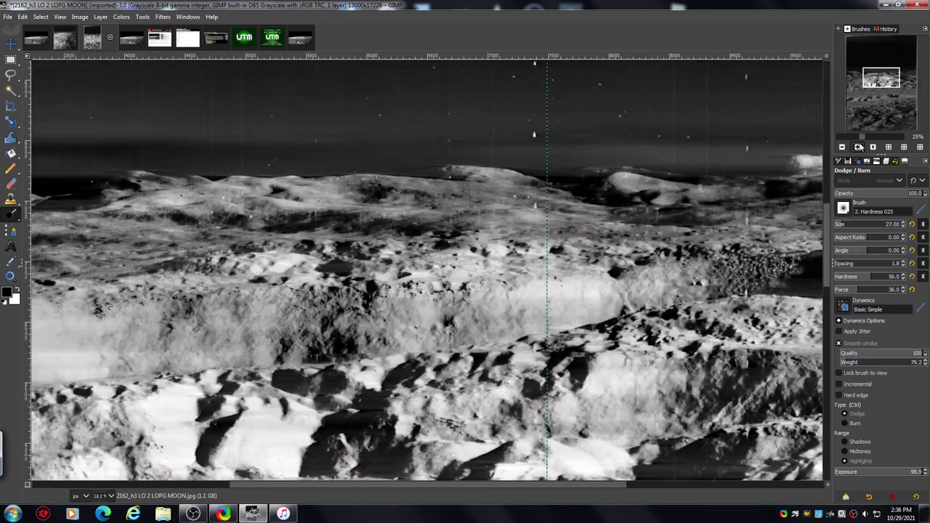
left_click(857, 147)
left_click_drag(826, 230, 824, 252)
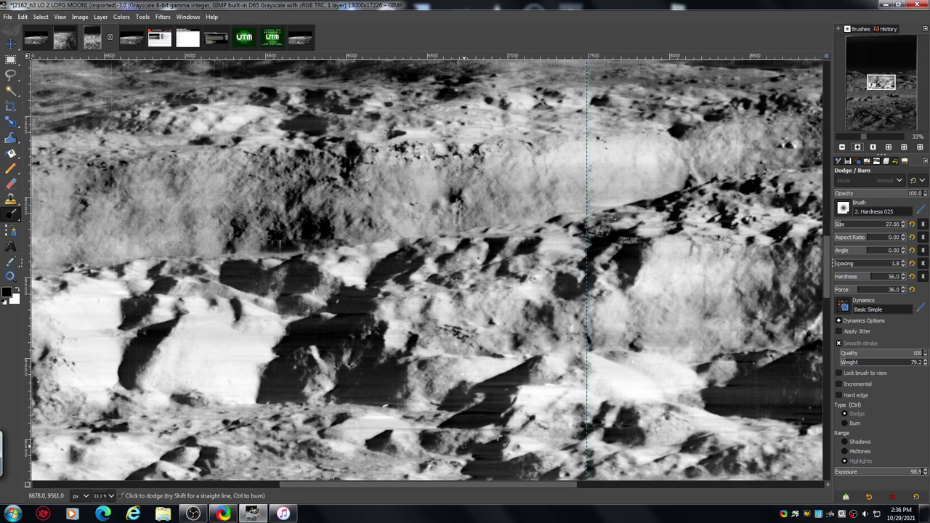
left_click(858, 146)
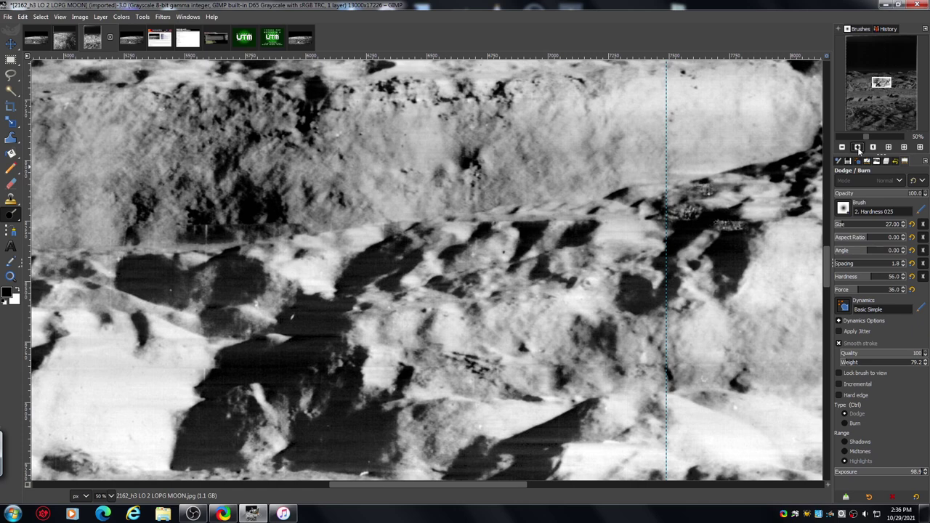
left_click(857, 147)
left_click_drag(415, 486, 494, 488)
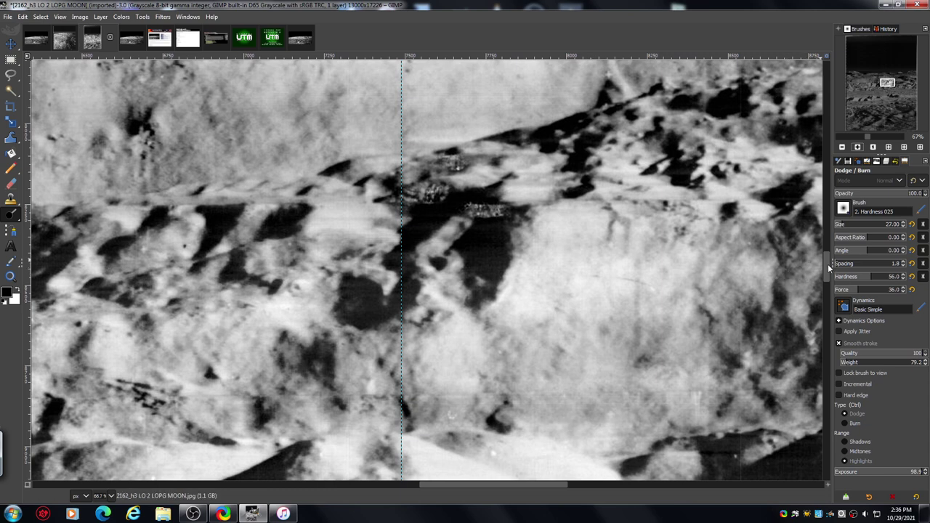
left_click_drag(829, 267, 828, 258)
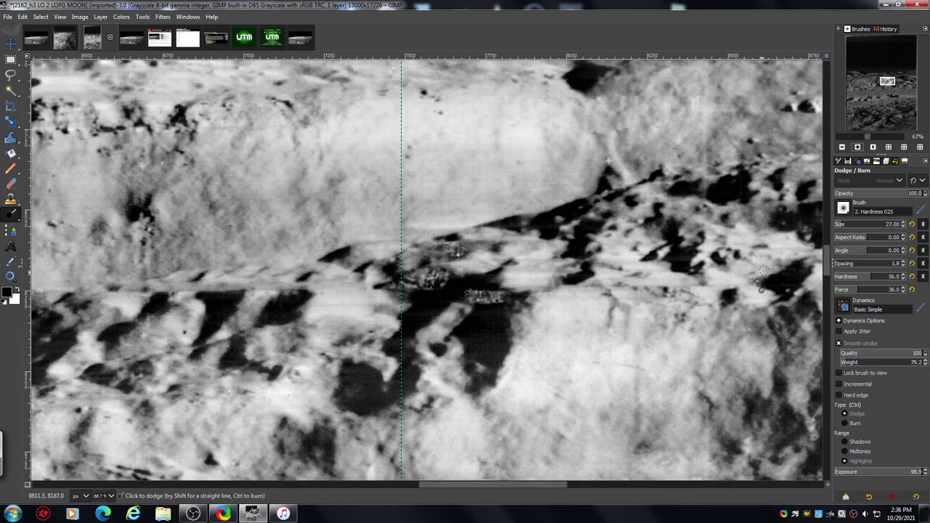
Magnify the dark crater detail to 200% and set the dodge brush size to 19.
left_click(857, 148)
left_click(858, 147)
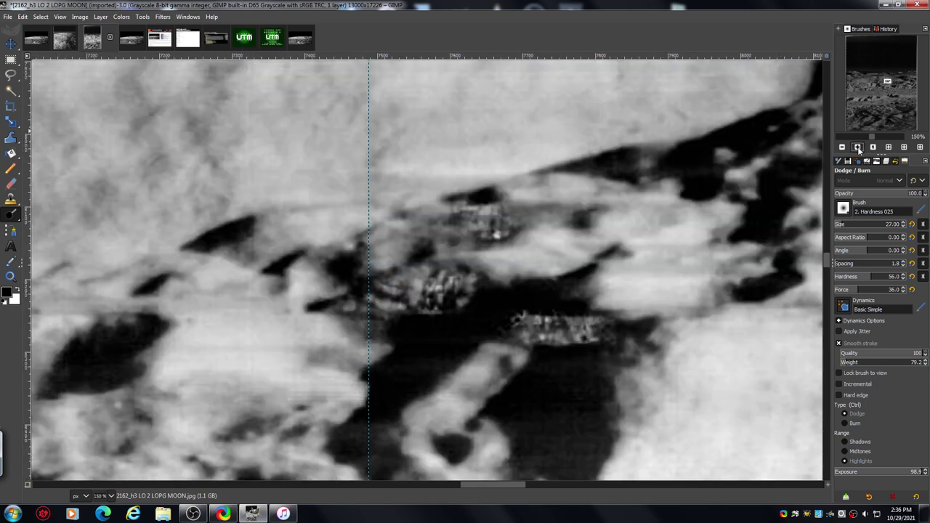
left_click(858, 148)
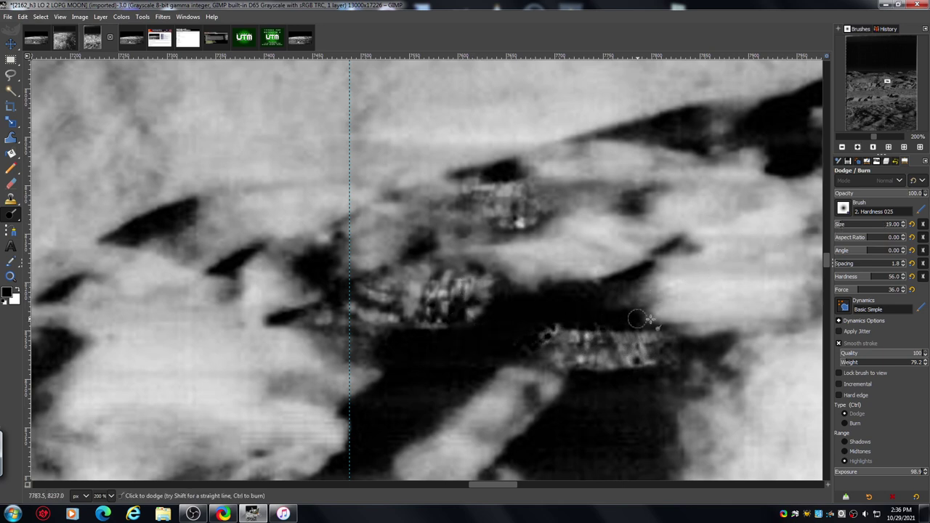
left_click_drag(487, 486, 479, 488)
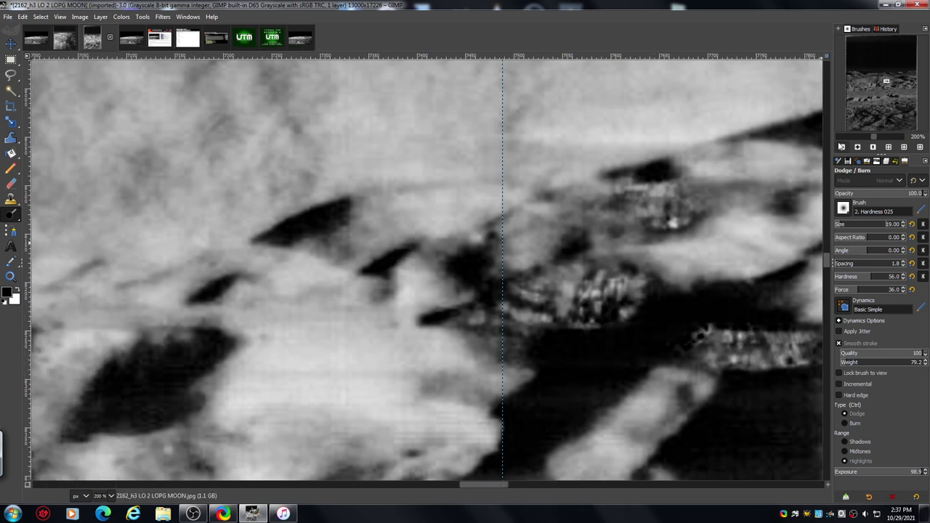
Zoom back out from the close-up toward the whole moon image.
left_click(842, 147)
left_click(843, 147)
left_click(842, 147)
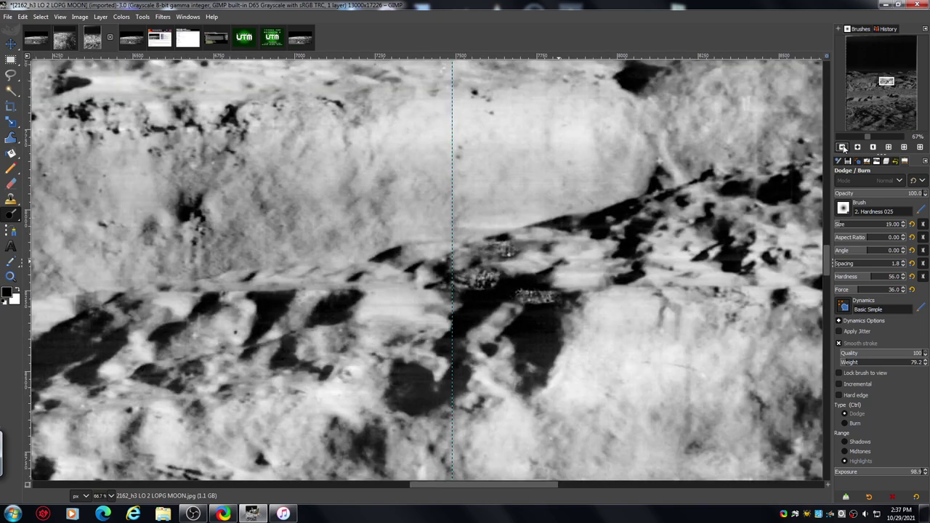
left_click(843, 148)
left_click(842, 147)
left_click(842, 147)
Zoom out fully, then switch to the darker 4915×5128 2162_meD moon scan.
left_click(843, 148)
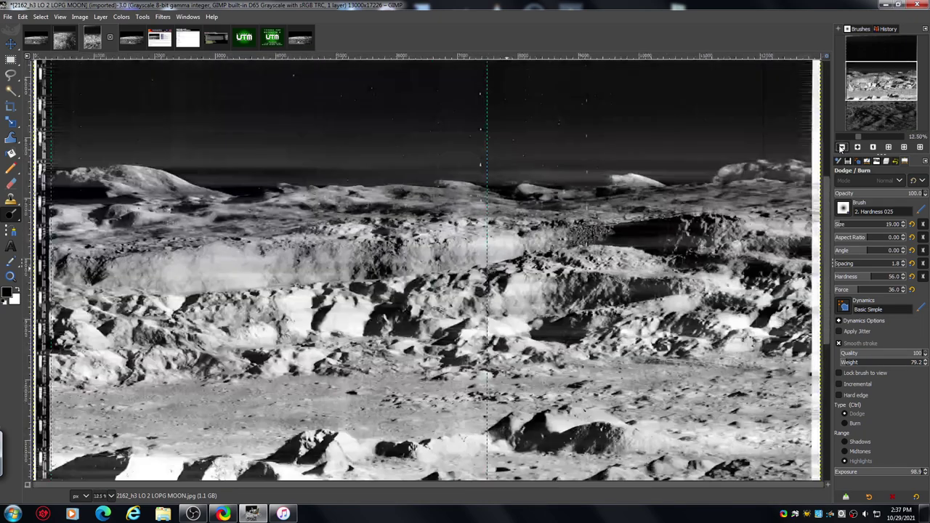
left_click(842, 147)
left_click(842, 148)
left_click(843, 147)
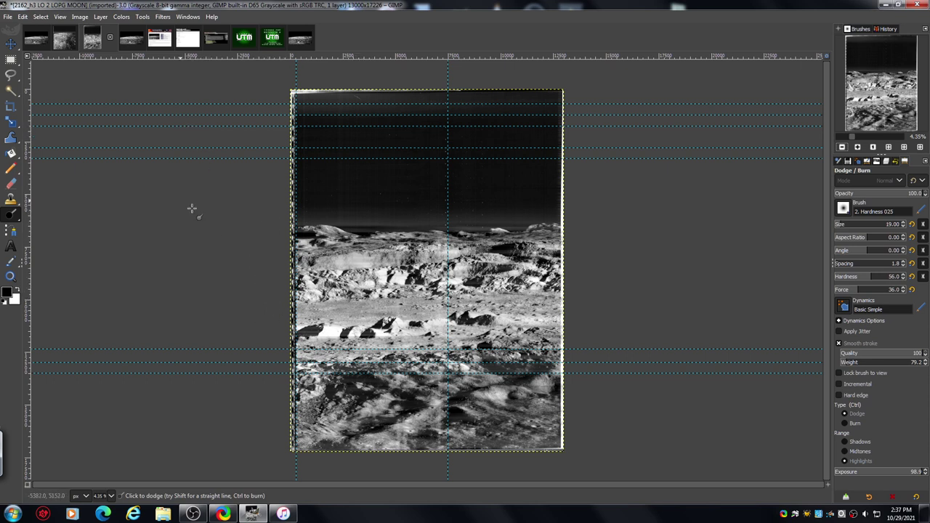
left_click(64, 40)
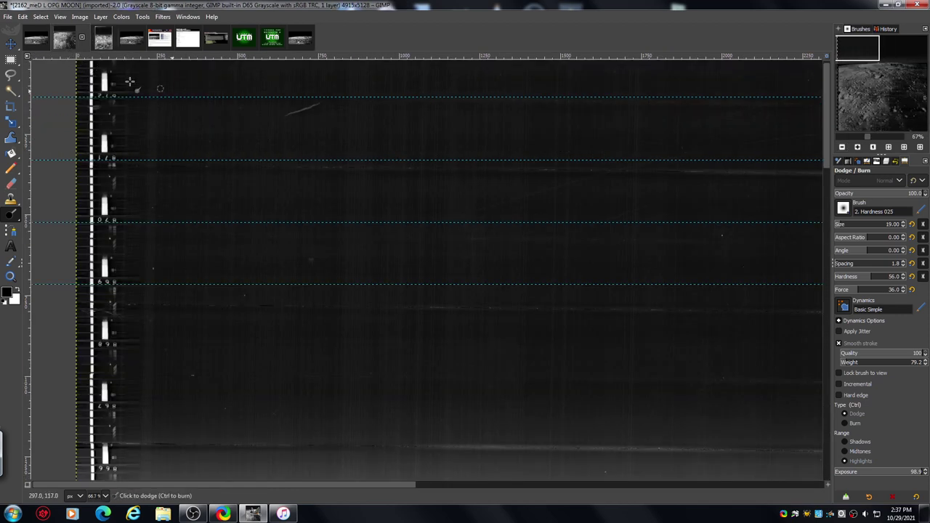
Fit the whole 2162_meD scan in the window, then switch to the PIA00094 horizon image.
left_click(844, 148)
left_click(843, 148)
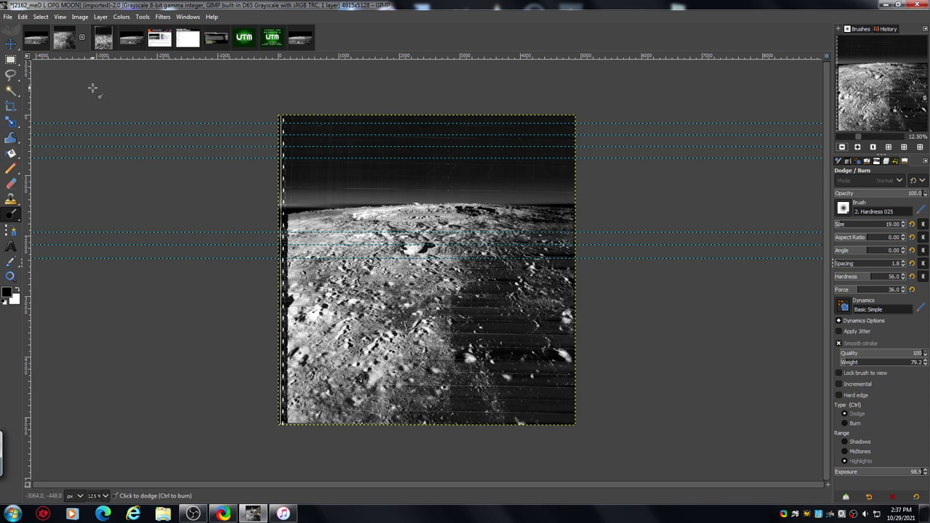
left_click(132, 42)
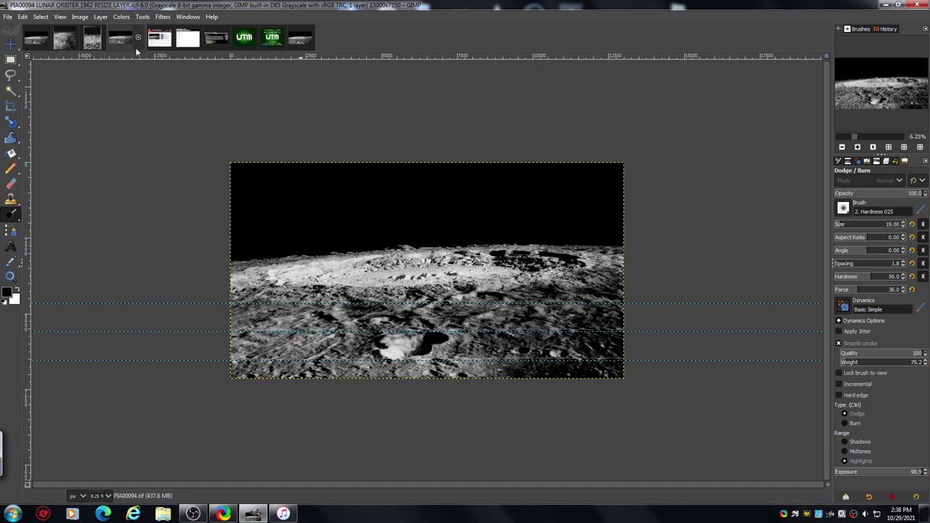
left_click(857, 148)
left_click(857, 147)
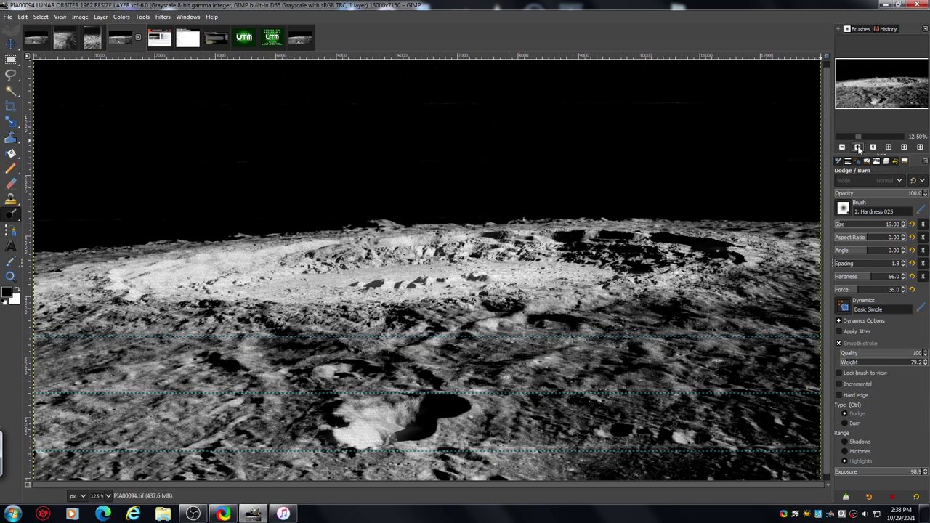
left_click(857, 148)
left_click(857, 147)
left_click(858, 147)
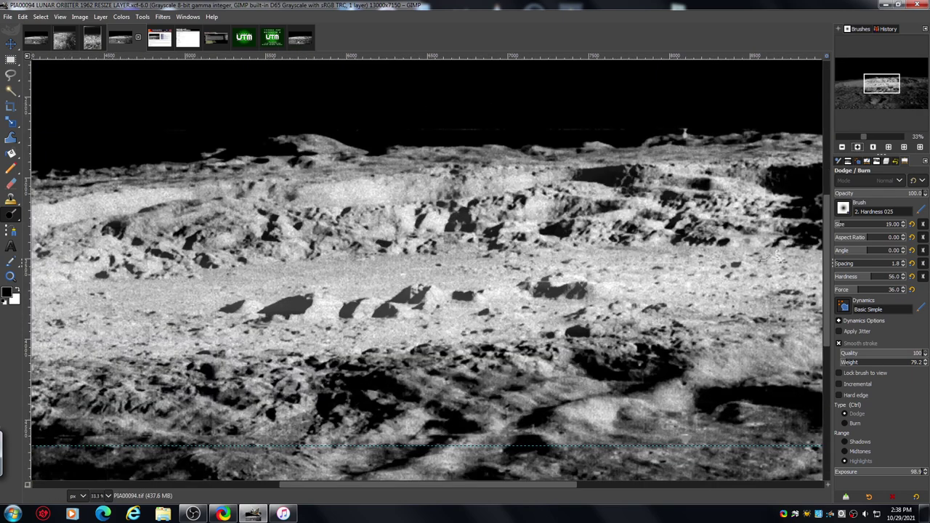
left_click_drag(881, 86, 893, 94)
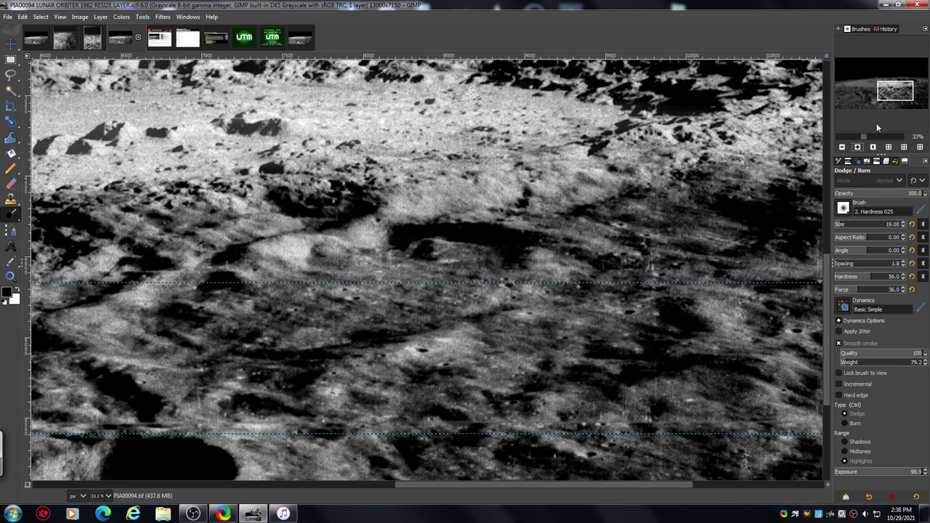
left_click(843, 148)
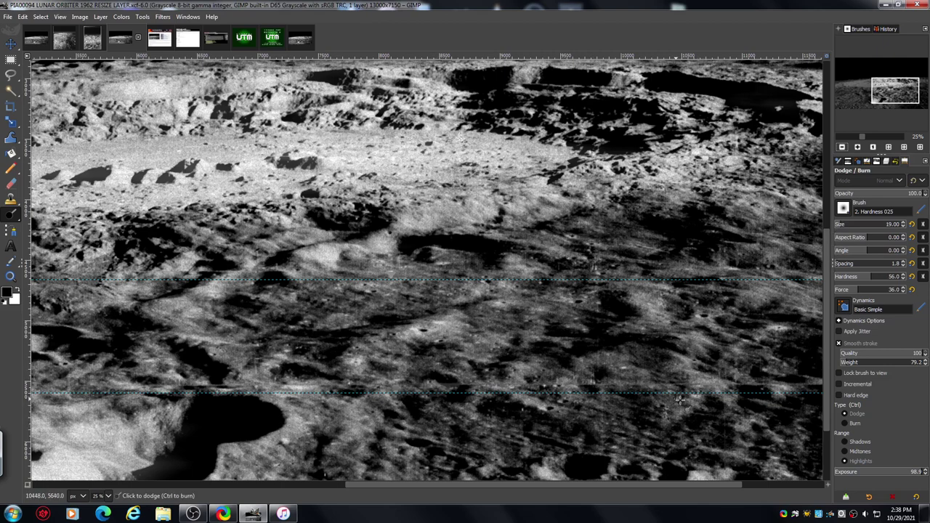
left_click(858, 147)
left_click(858, 147)
left_click(857, 147)
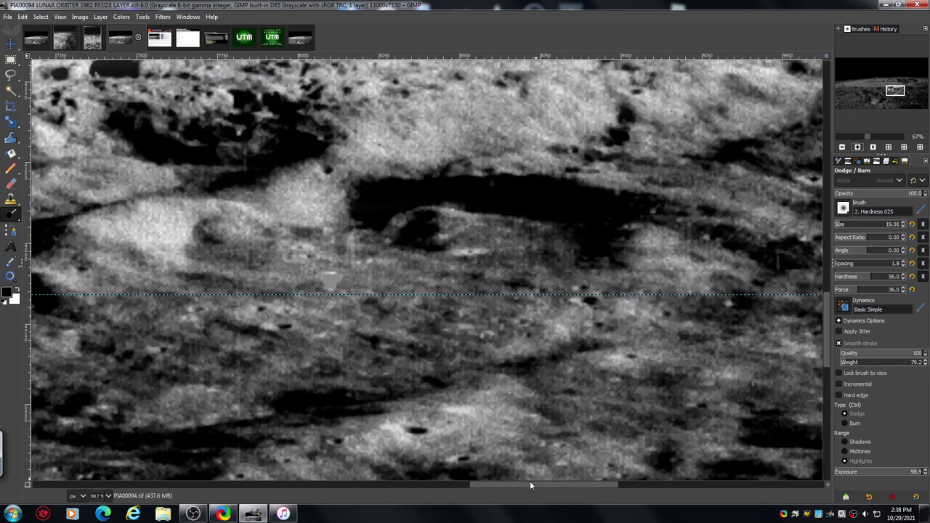
left_click_drag(530, 483, 640, 484)
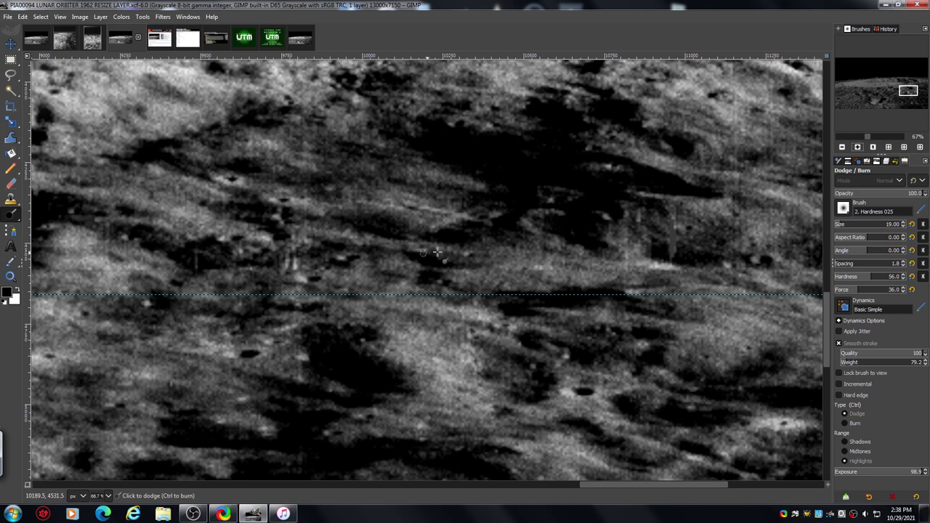
left_click_drag(585, 485, 716, 481)
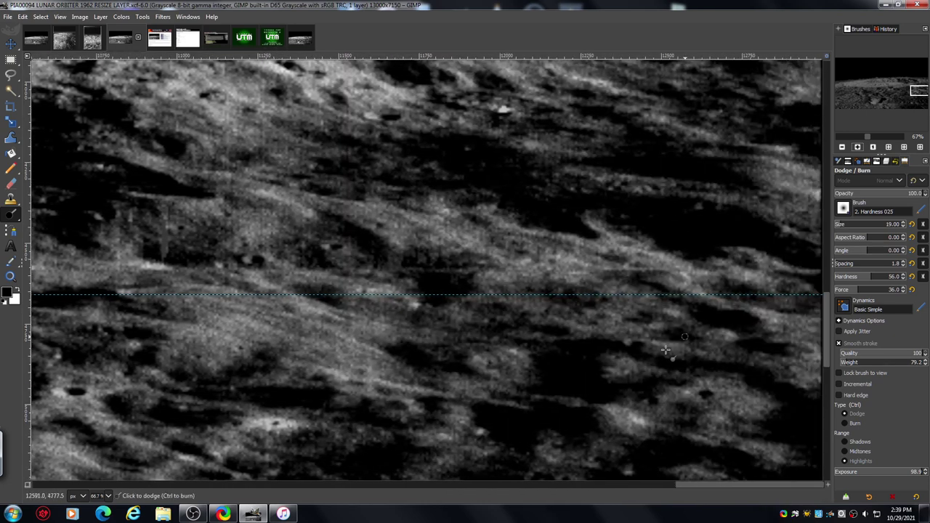
left_click_drag(826, 312, 826, 322)
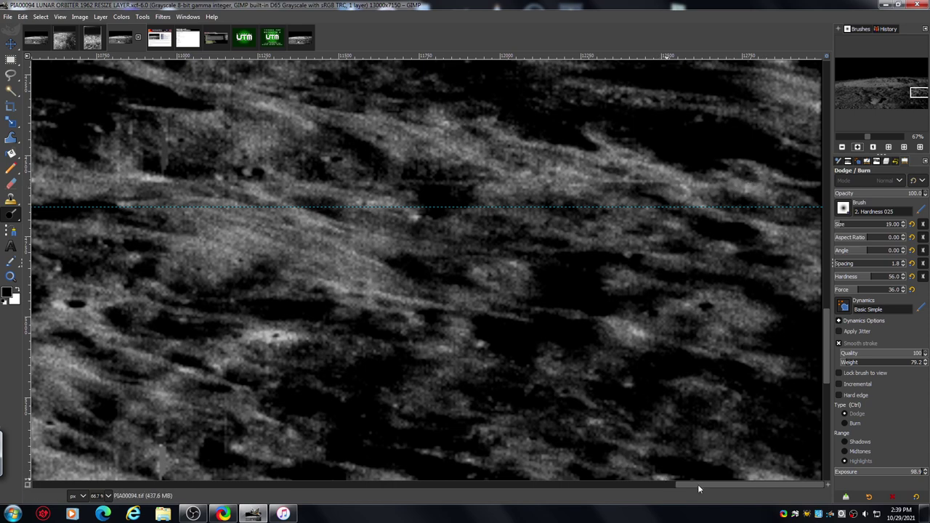
left_click_drag(699, 485, 556, 501)
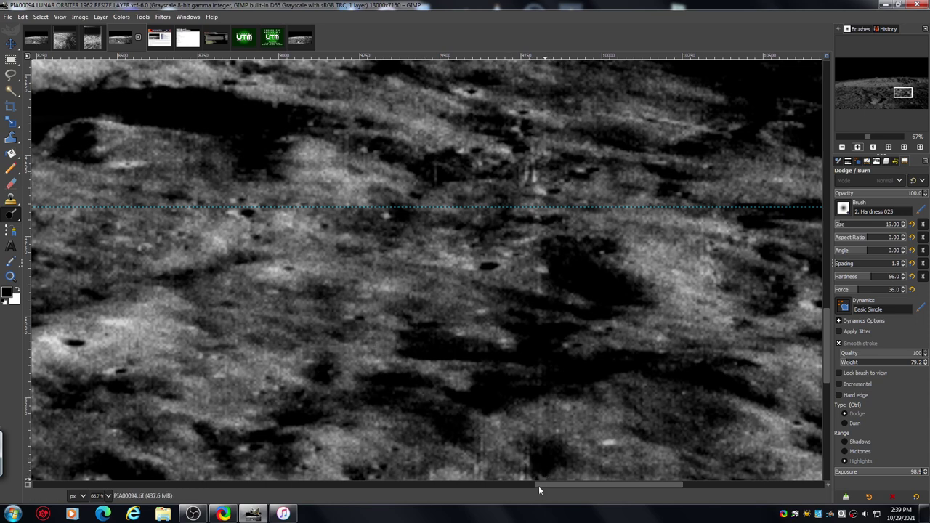
left_click_drag(539, 486, 363, 490)
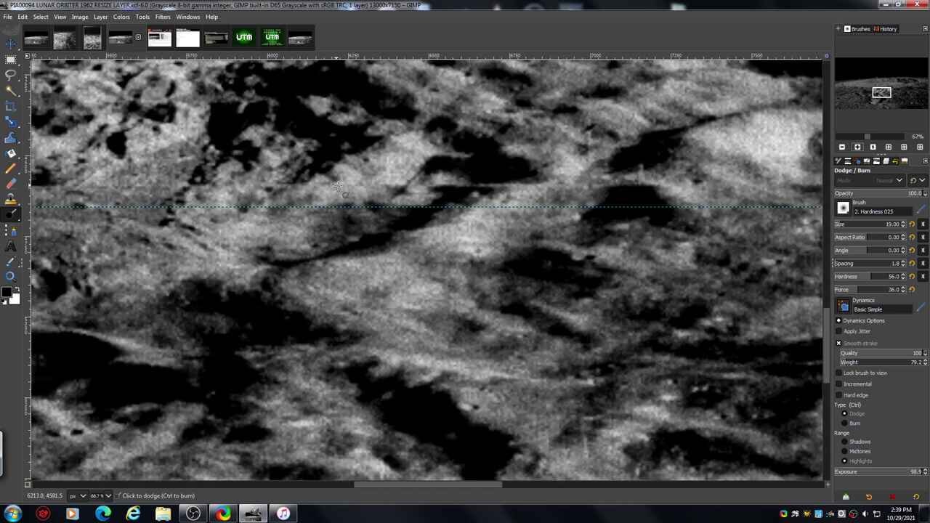
left_click_drag(481, 484, 363, 498)
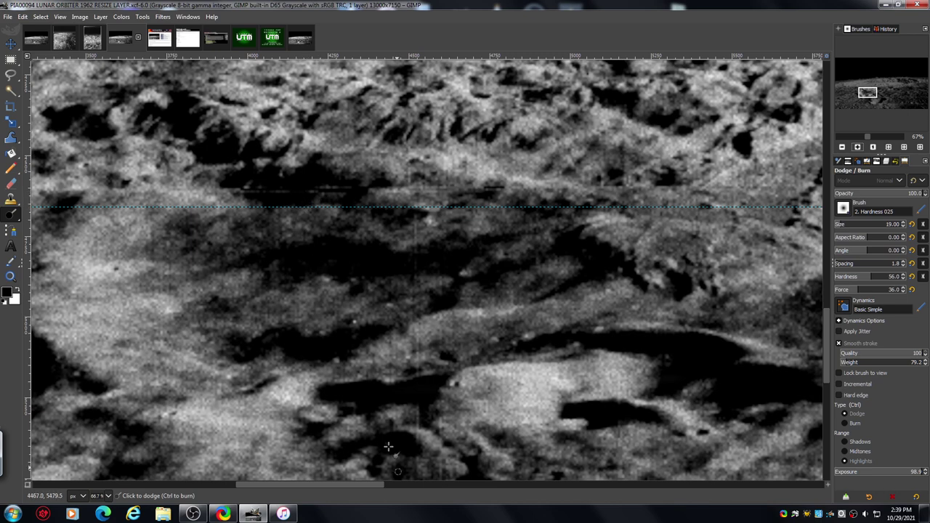
left_click_drag(370, 485, 360, 487)
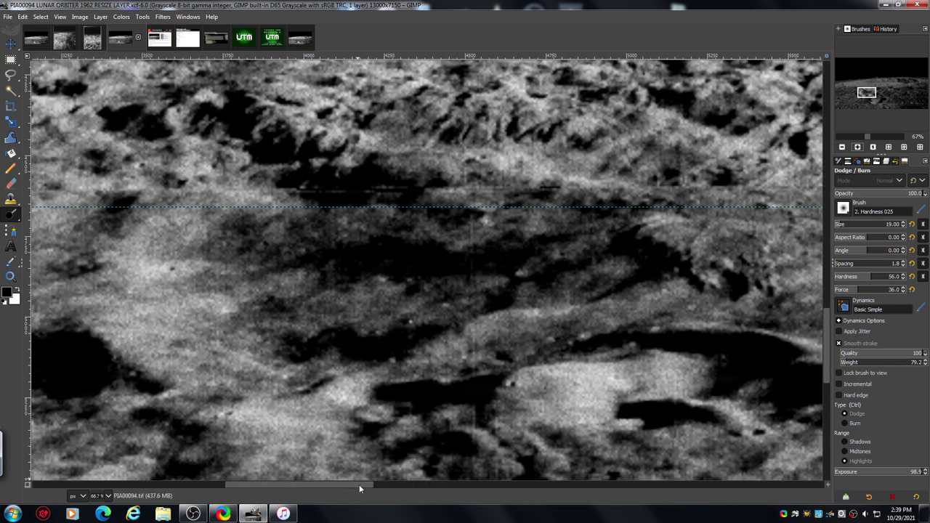
left_click_drag(359, 489, 198, 495)
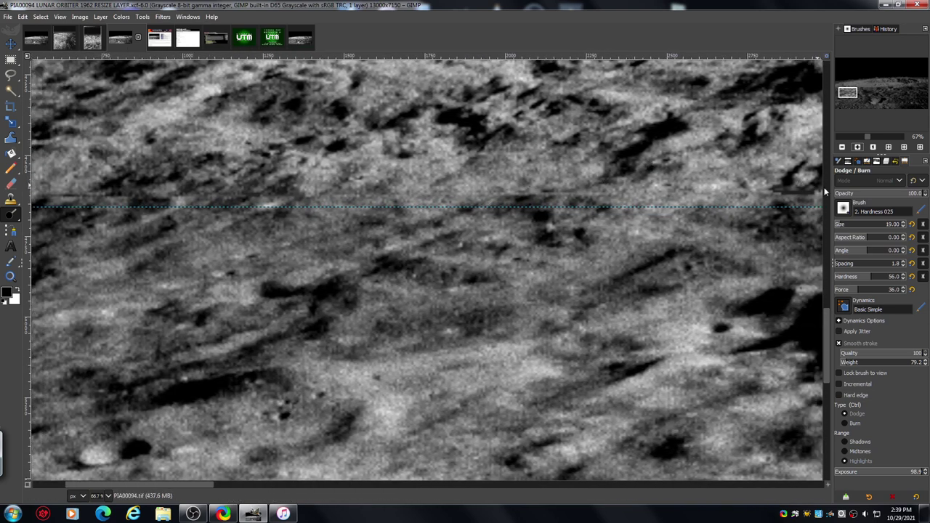
left_click_drag(822, 321, 825, 365)
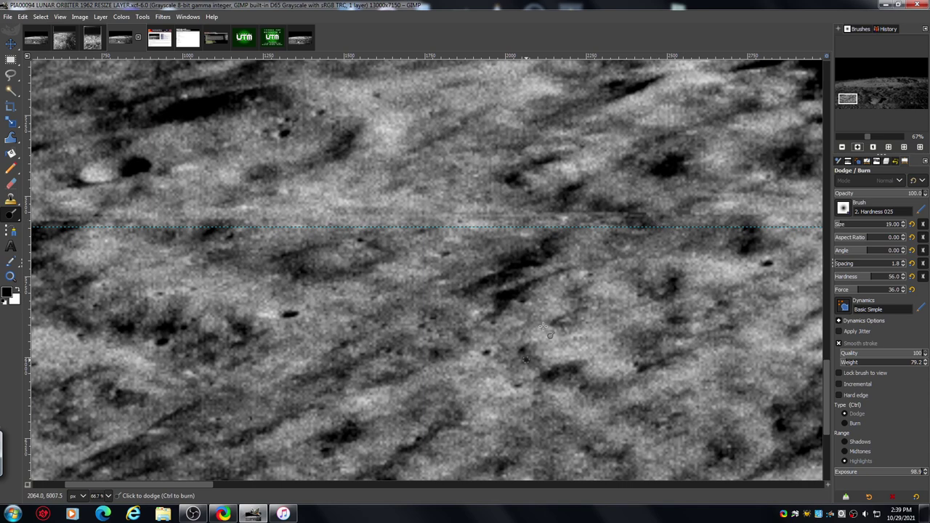
left_click_drag(195, 484, 381, 481)
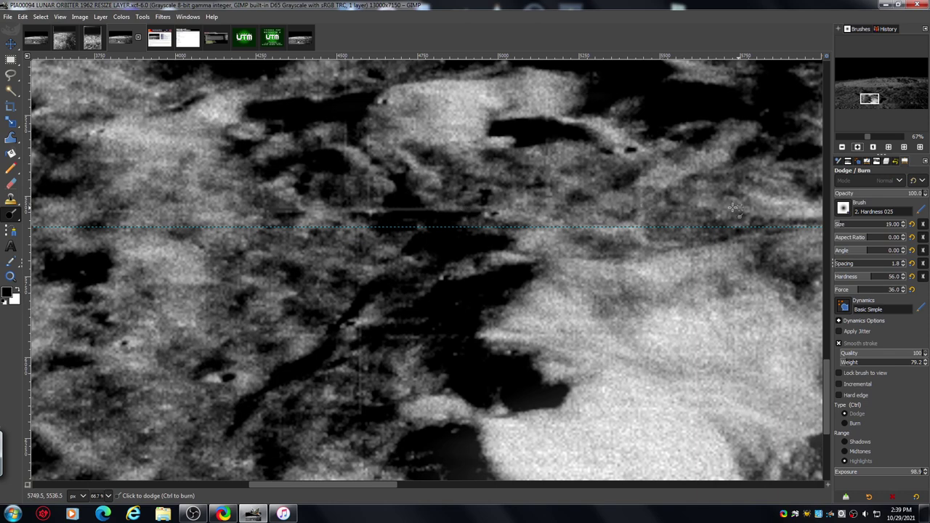
left_click_drag(825, 378, 824, 429)
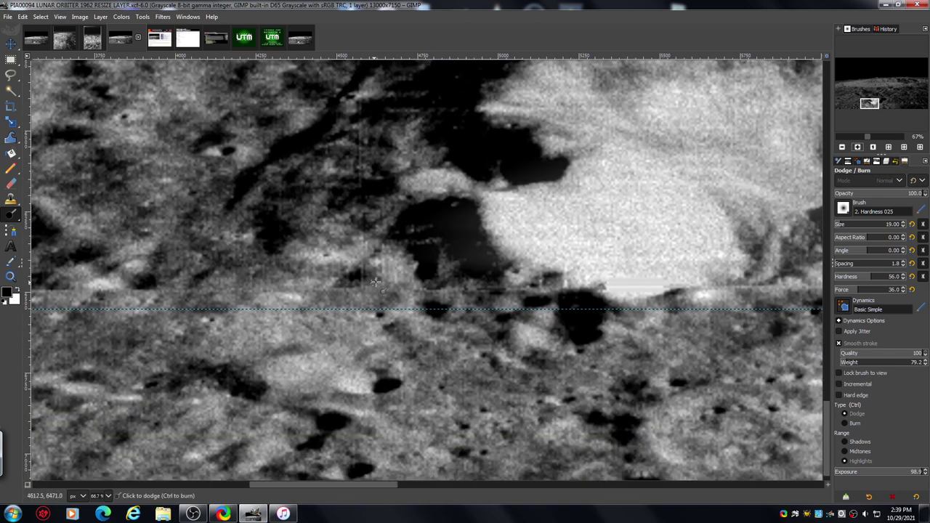
left_click_drag(352, 487, 142, 495)
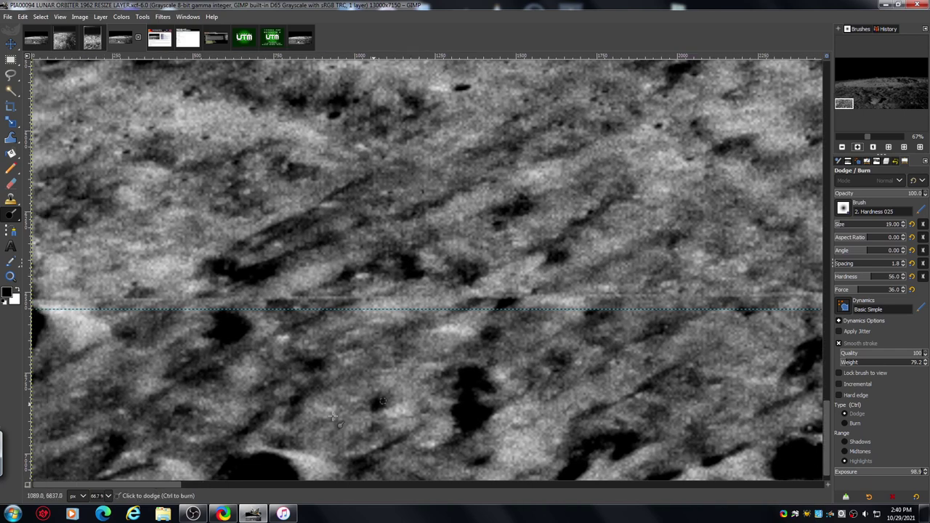
left_click(843, 147)
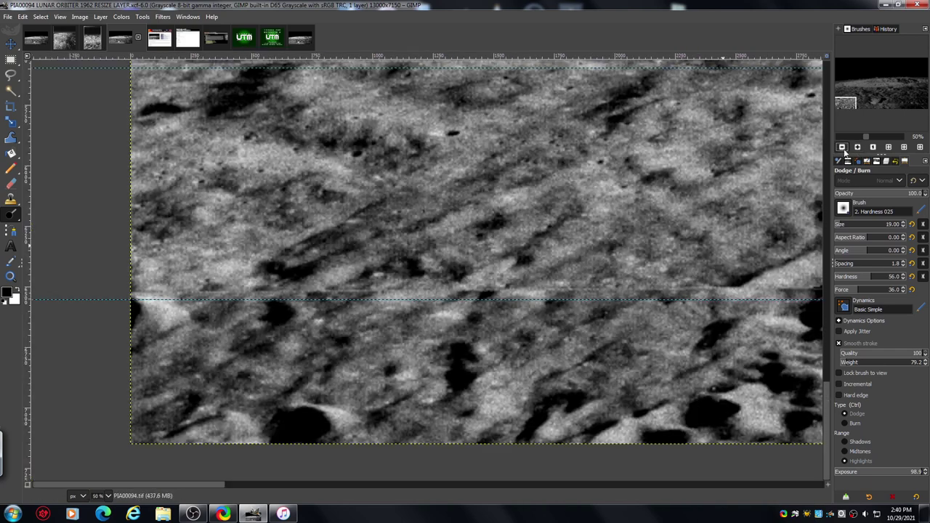
left_click(844, 147)
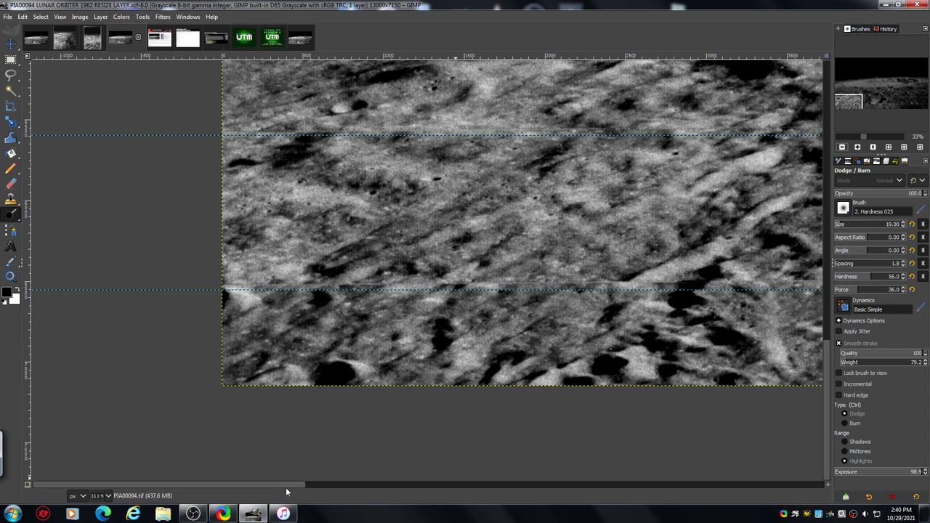
left_click_drag(286, 487, 485, 490)
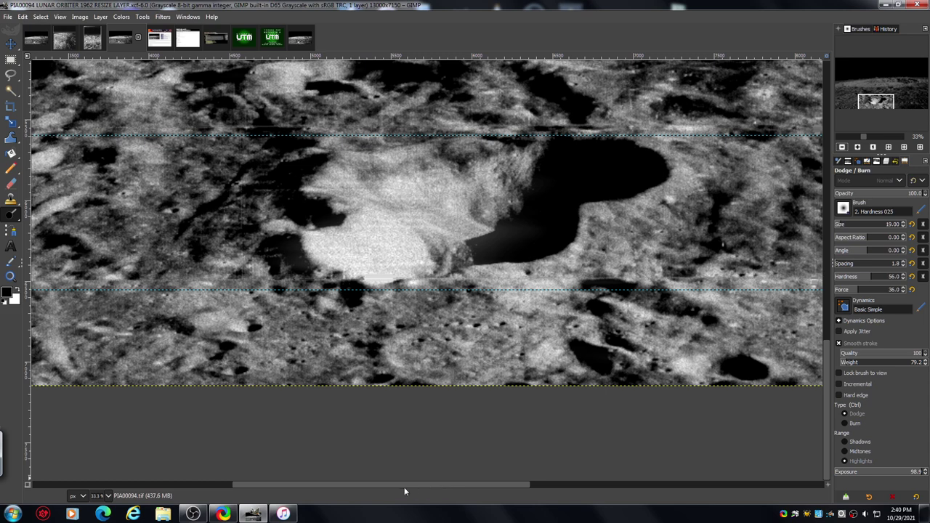
left_click_drag(393, 487, 635, 490)
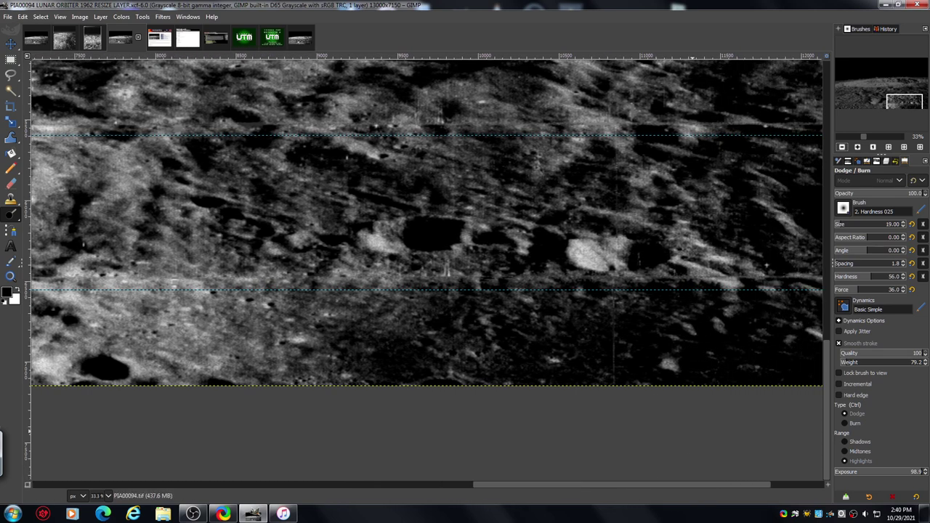
left_click(858, 147)
left_click(858, 147)
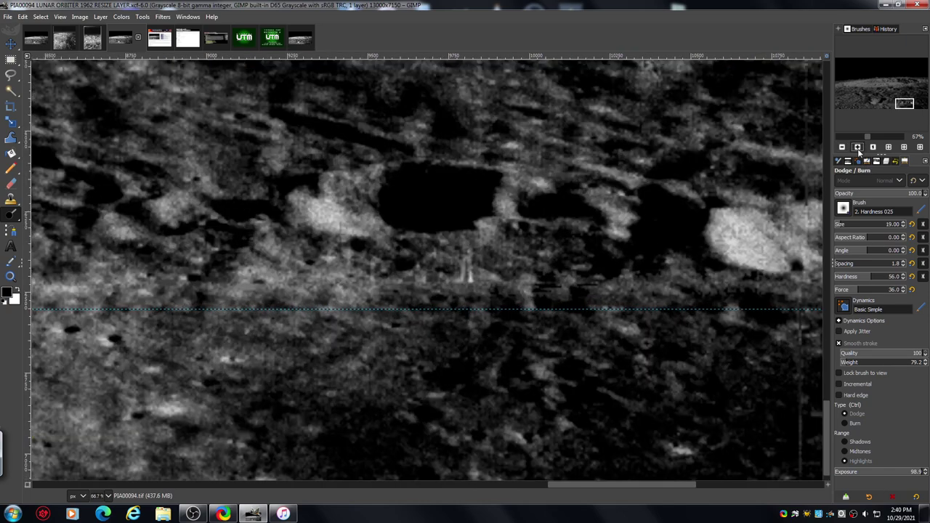
left_click(858, 147)
left_click_drag(589, 489, 631, 493)
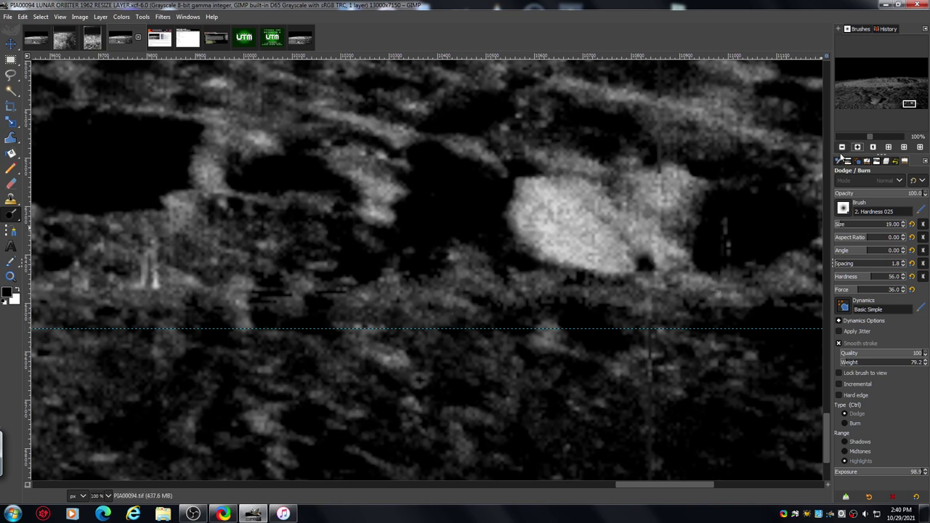
left_click(842, 147)
left_click(843, 147)
left_click(843, 147)
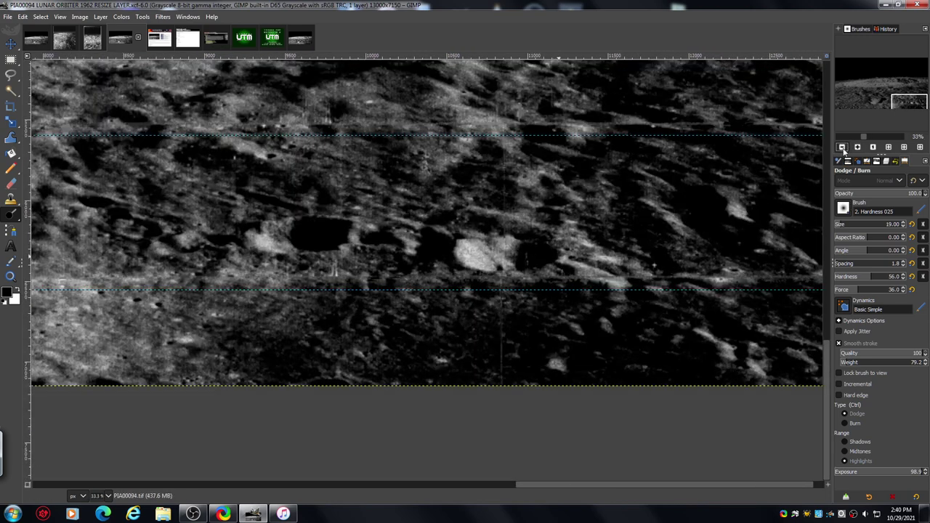
left_click_drag(588, 485, 503, 488)
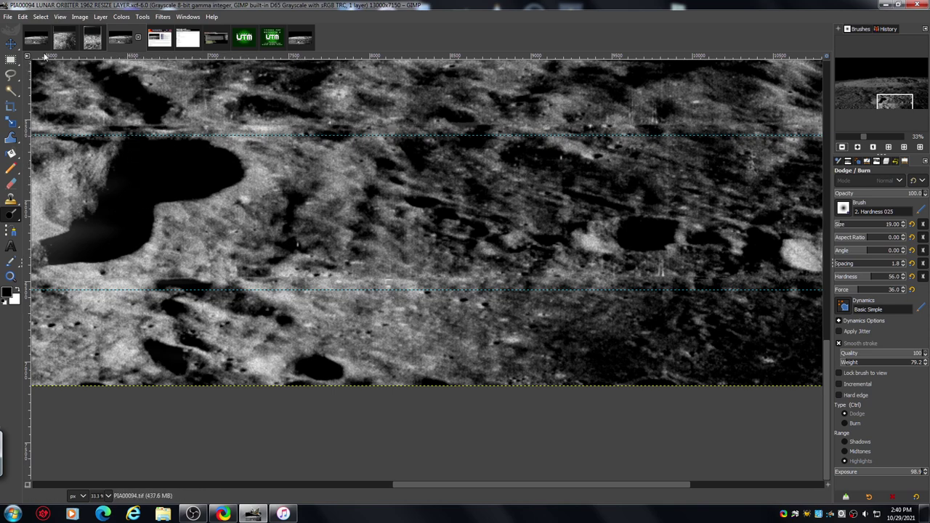
left_click(93, 40)
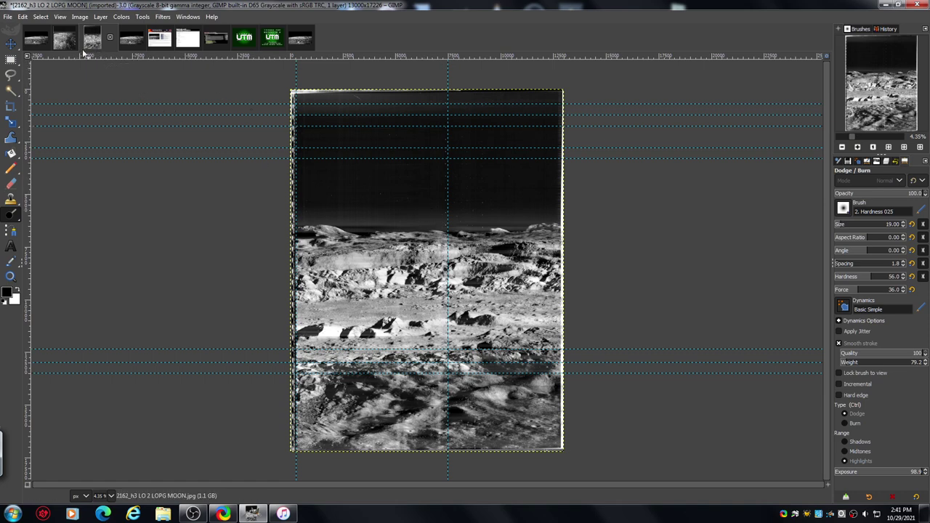
left_click(65, 40)
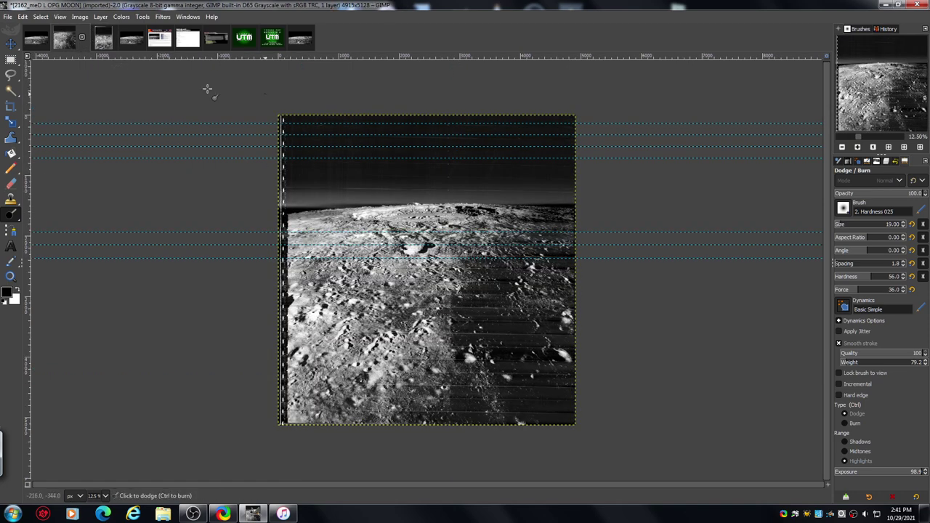
left_click(857, 148)
left_click(857, 148)
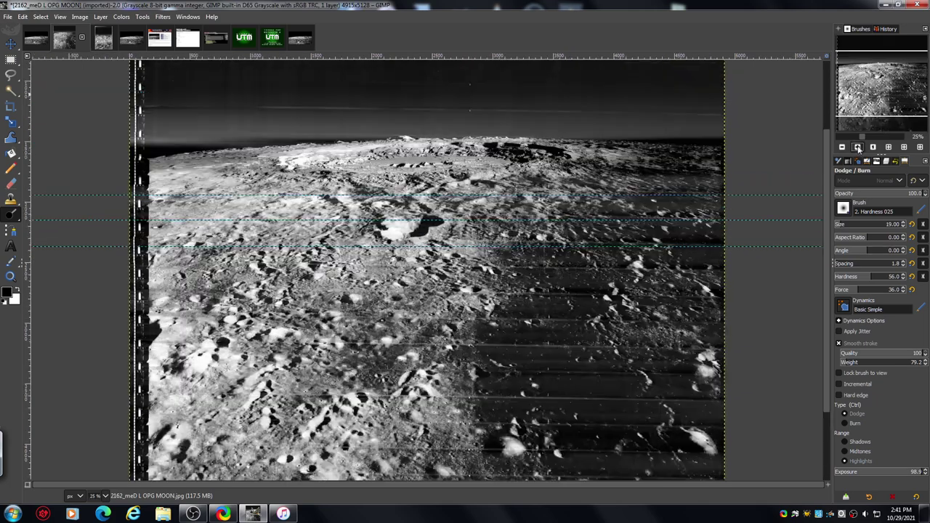
left_click(857, 148)
left_click(857, 147)
left_click_drag(832, 235, 831, 182)
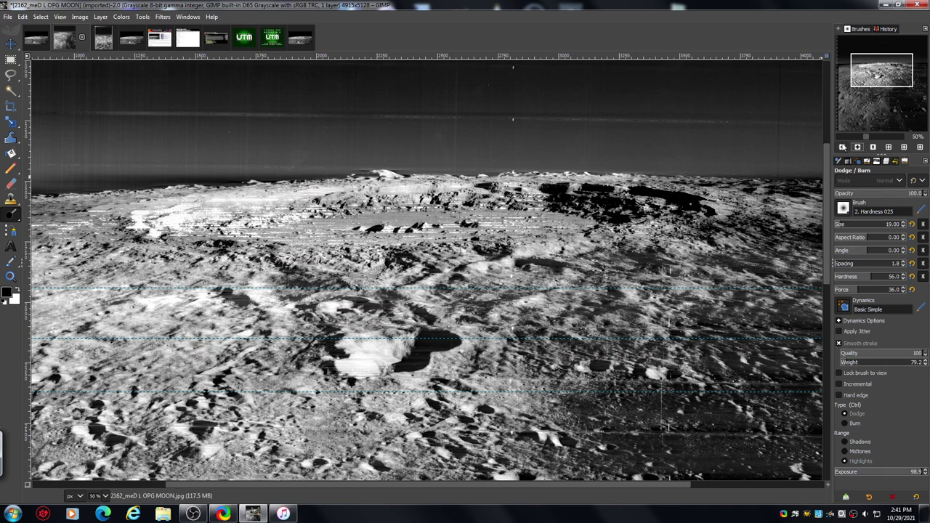
left_click(843, 148)
left_click(842, 148)
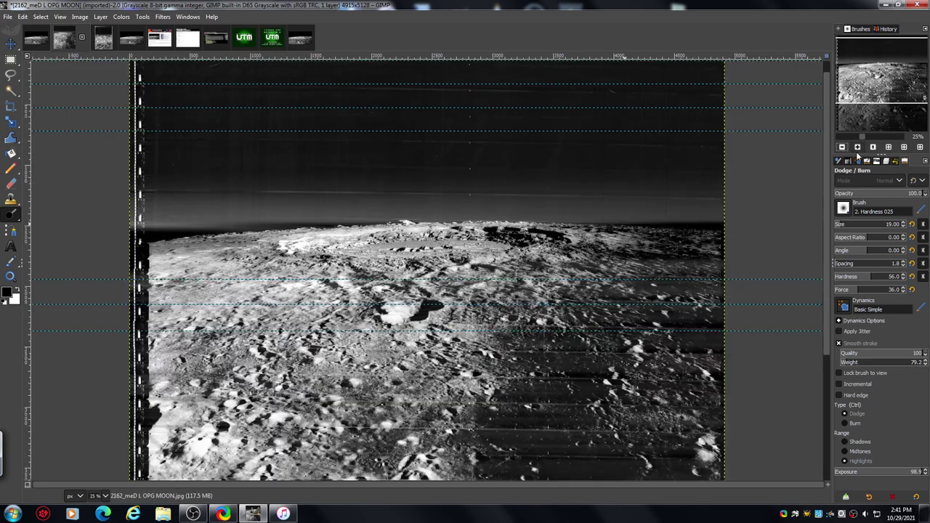
left_click(857, 148)
left_click(857, 148)
left_click(858, 148)
left_click(858, 148)
left_click(857, 148)
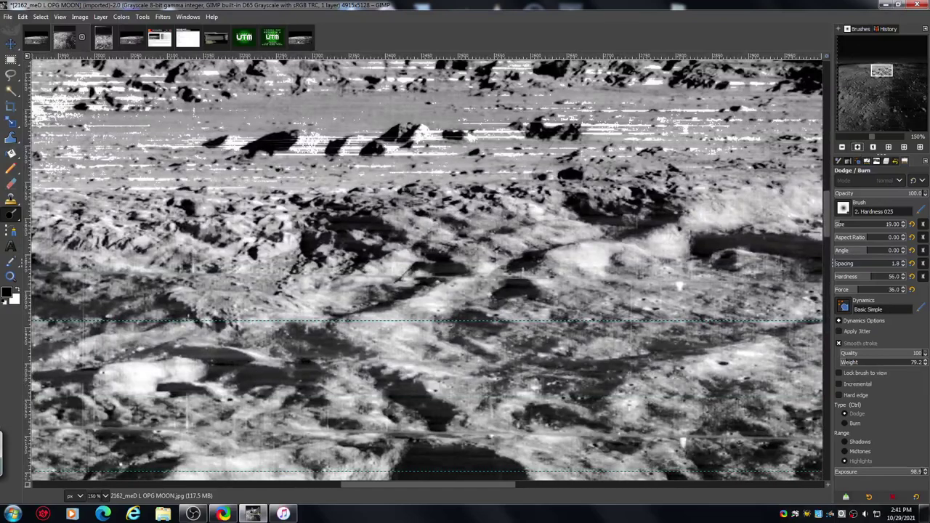
left_click_drag(881, 71, 864, 69)
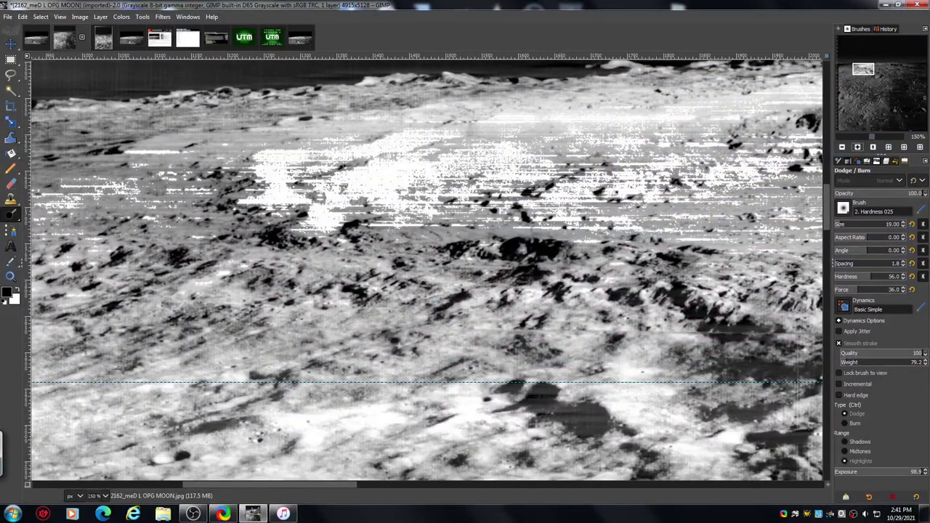
left_click(127, 45)
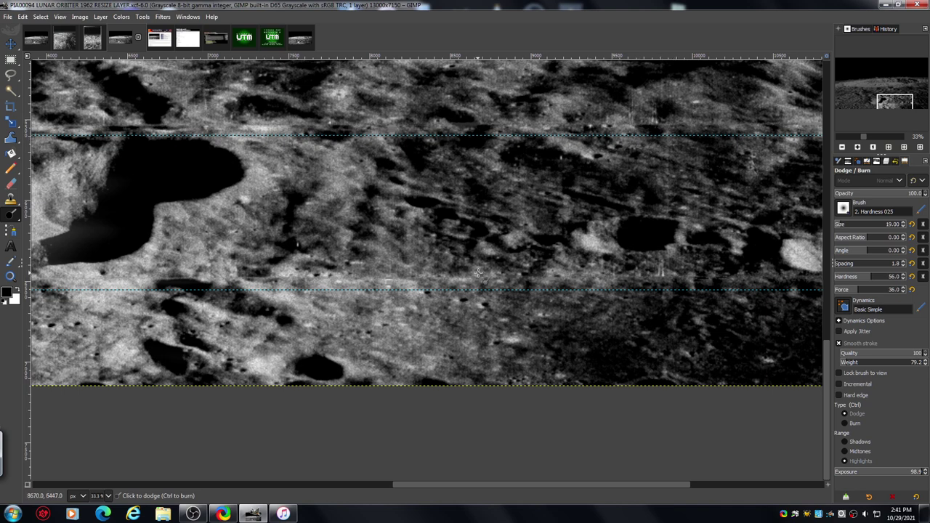
left_click_drag(494, 484, 107, 478)
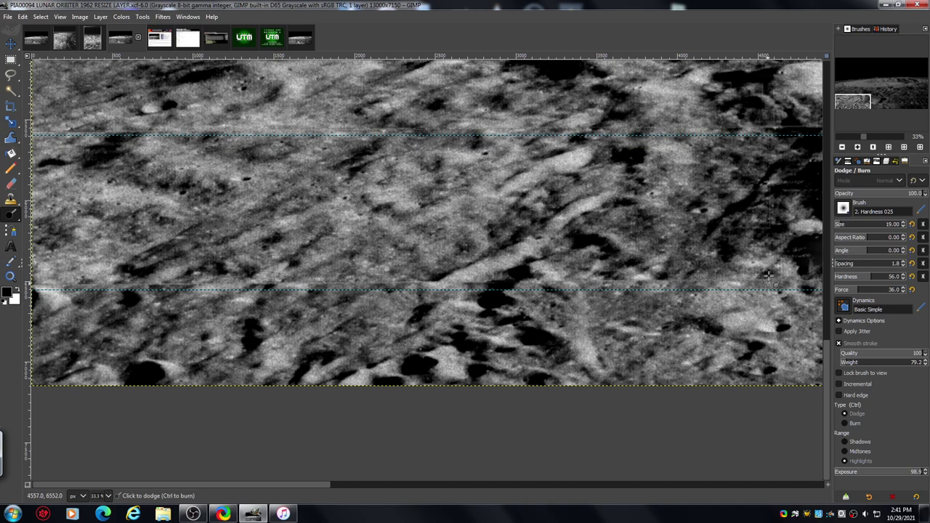
left_click_drag(826, 367, 832, 294)
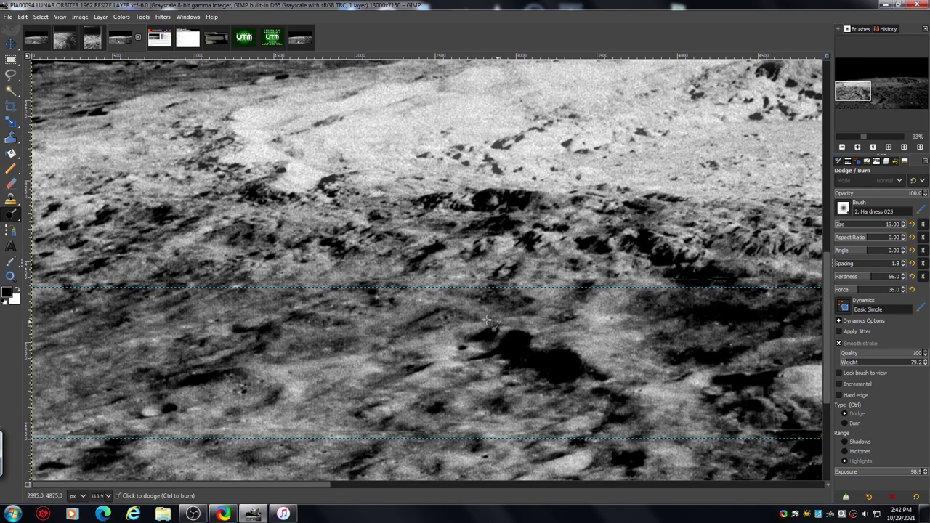
Flip through the 2162_h3 and 2162_meD moon scans, fitting the latter to the window.
left_click(90, 44)
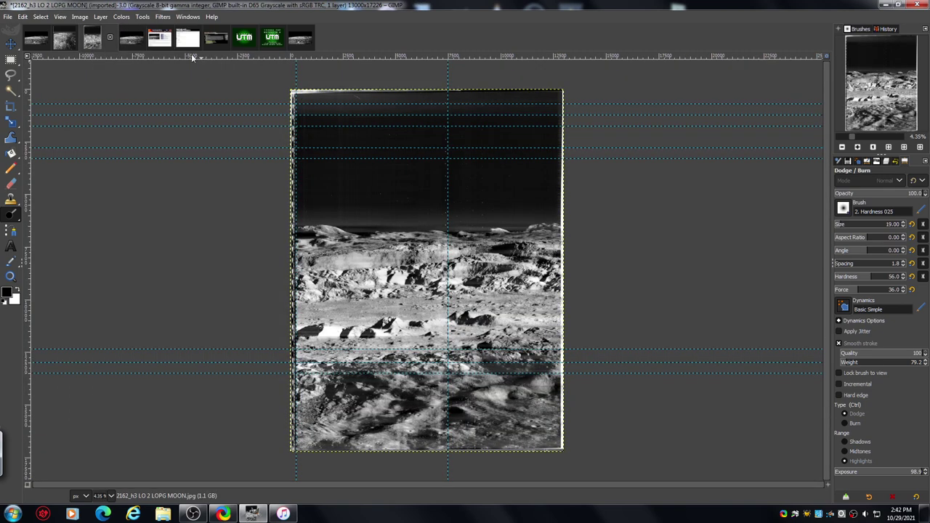
left_click(68, 45)
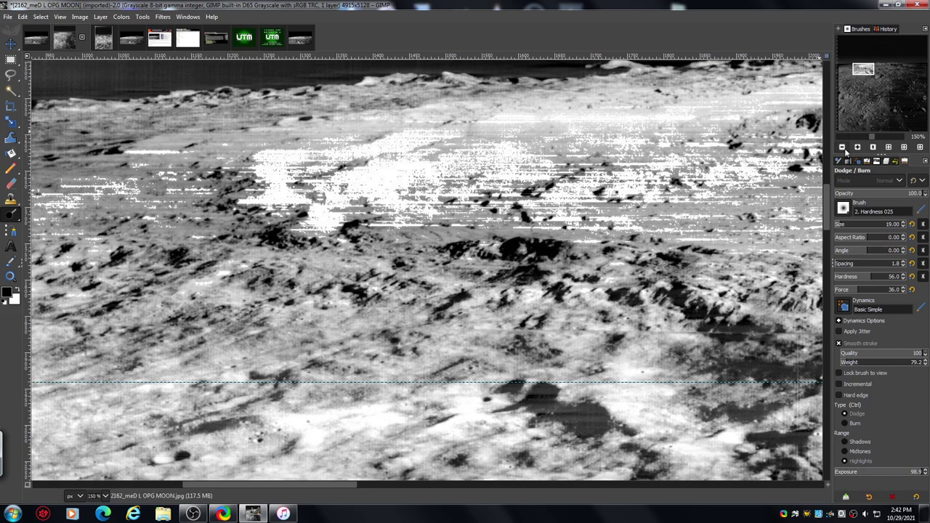
left_click(844, 148)
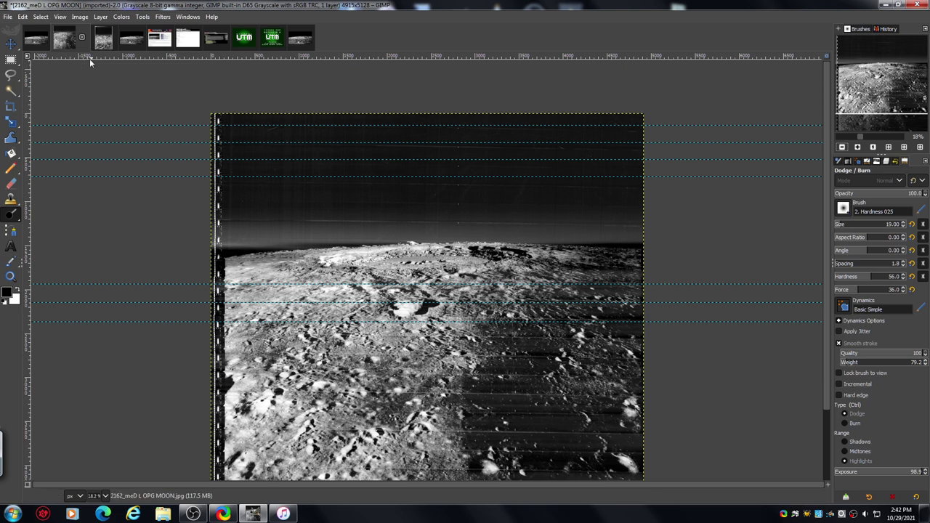
Zoom out the PIA00094 resize-layer image, compare the moon photo, then bring up the colour X2 layer image.
left_click(132, 42)
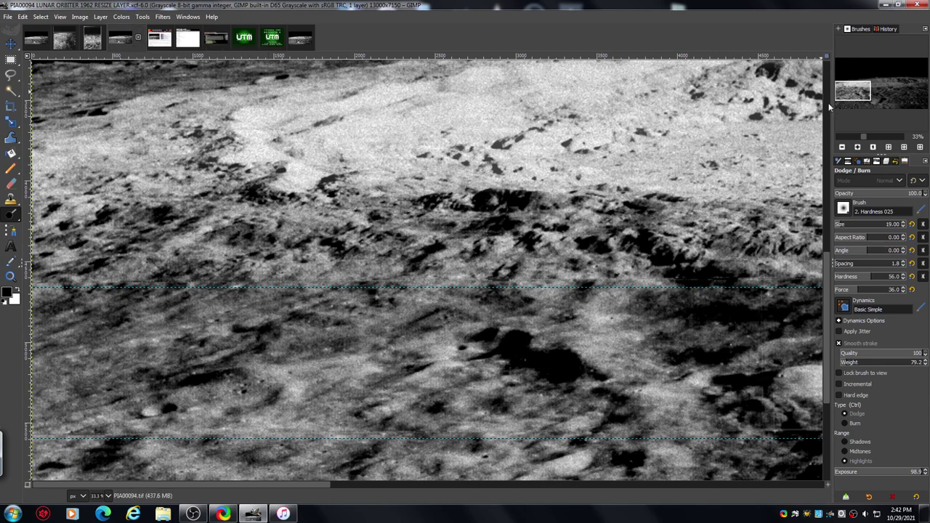
left_click(842, 147)
left_click(842, 146)
left_click(843, 147)
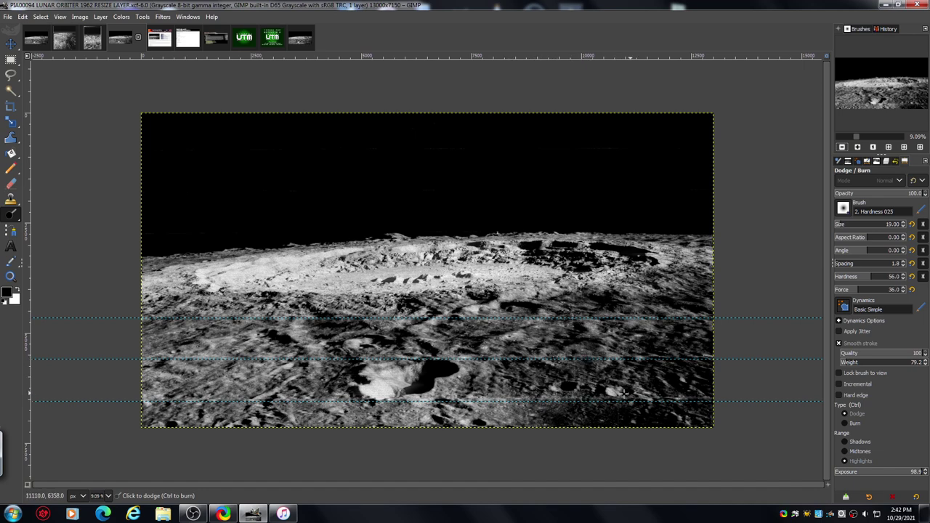
left_click(68, 43)
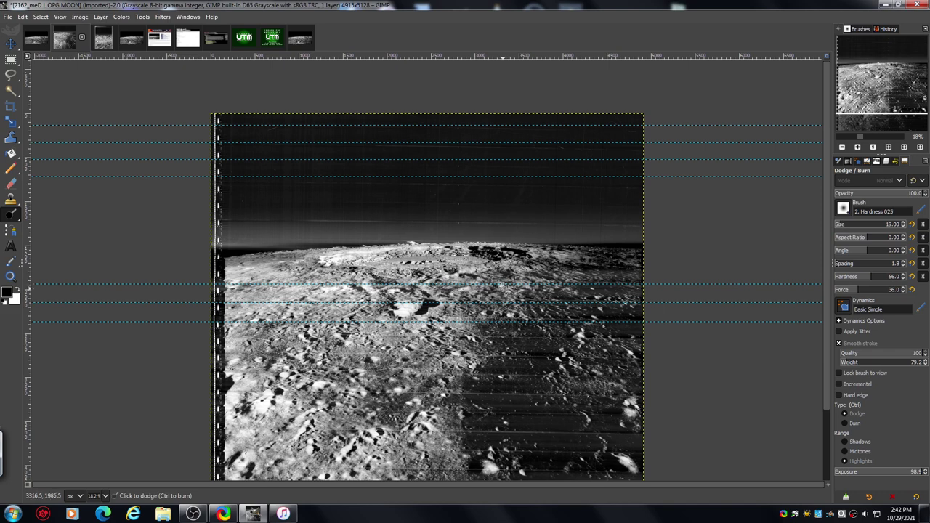
left_click(37, 41)
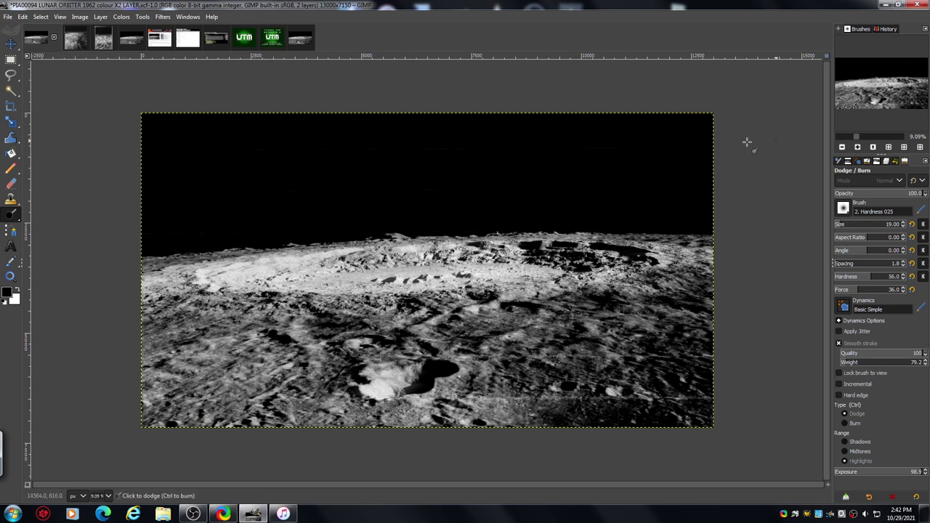
Make the top colour layer visible in the Layers list and enlarge the view.
left_click(886, 161)
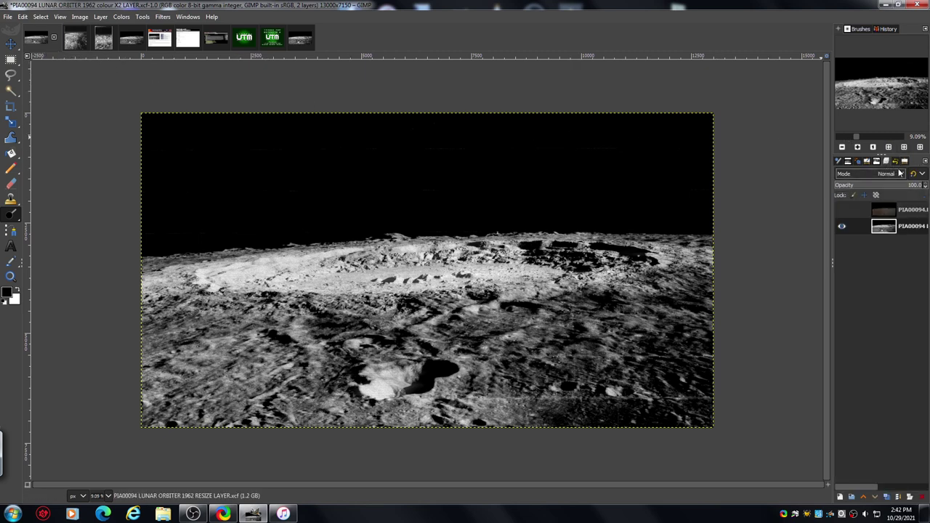
left_click(843, 211)
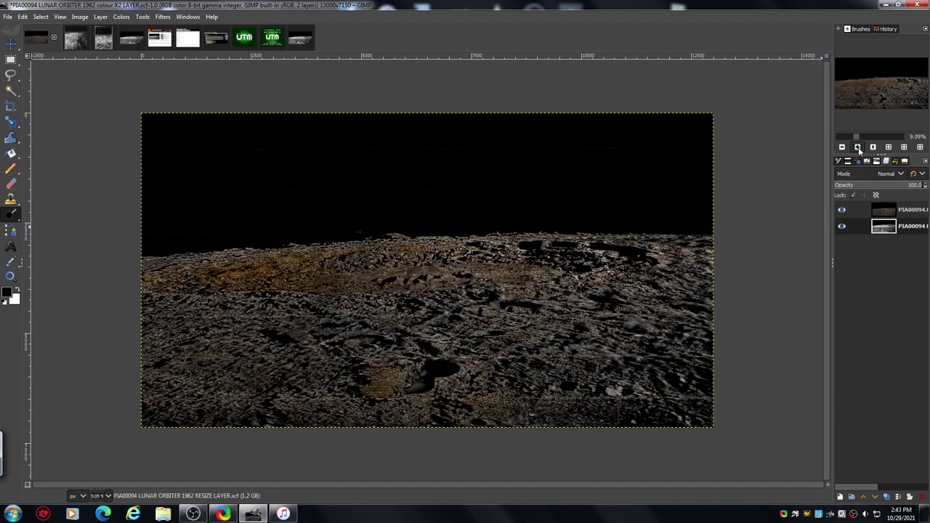
left_click(859, 148)
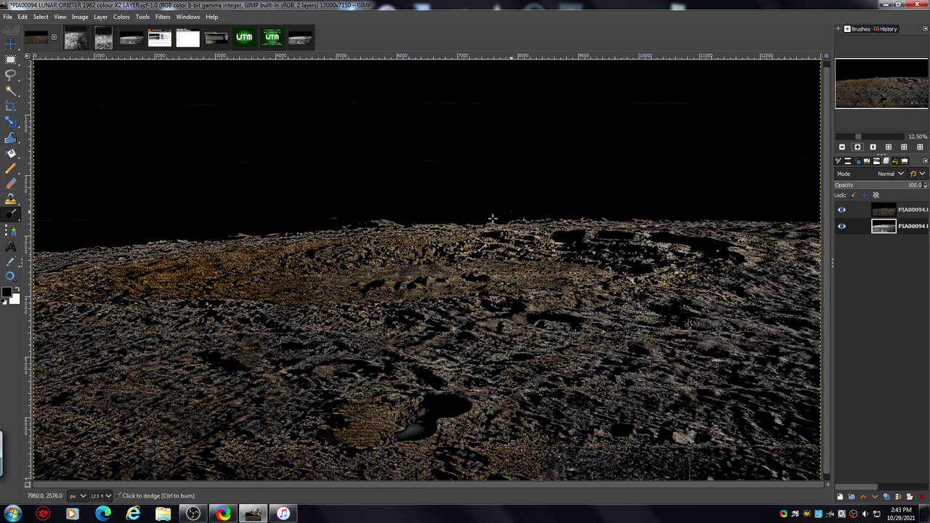
scroll(826, 216, "down", 1)
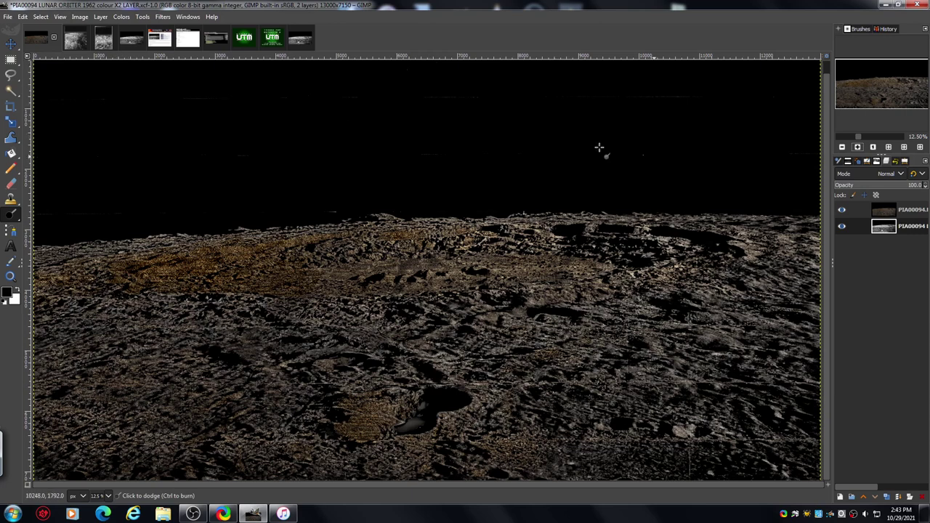
Hide the colour layer and zoom in on the grey crater rim detail.
left_click(842, 210)
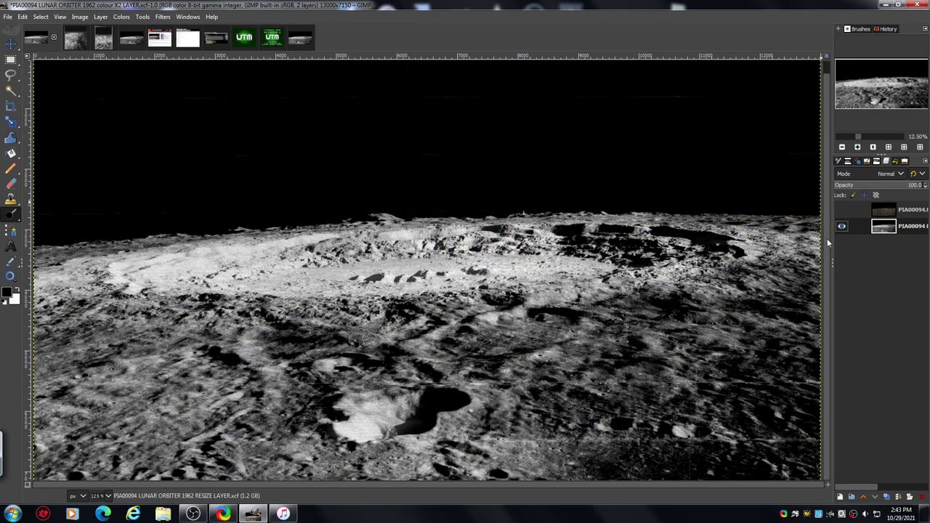
left_click(858, 148)
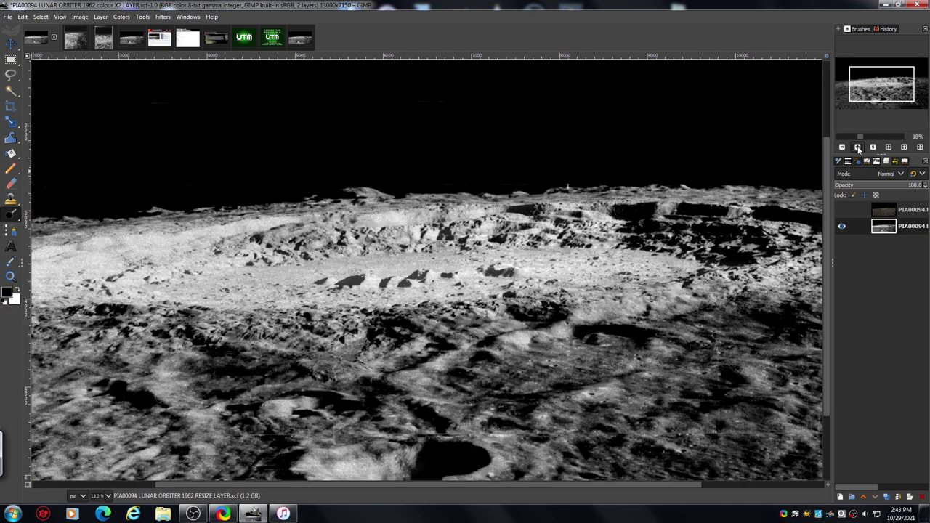
left_click(858, 147)
left_click(858, 147)
left_click(858, 148)
left_click(858, 147)
left_click(857, 147)
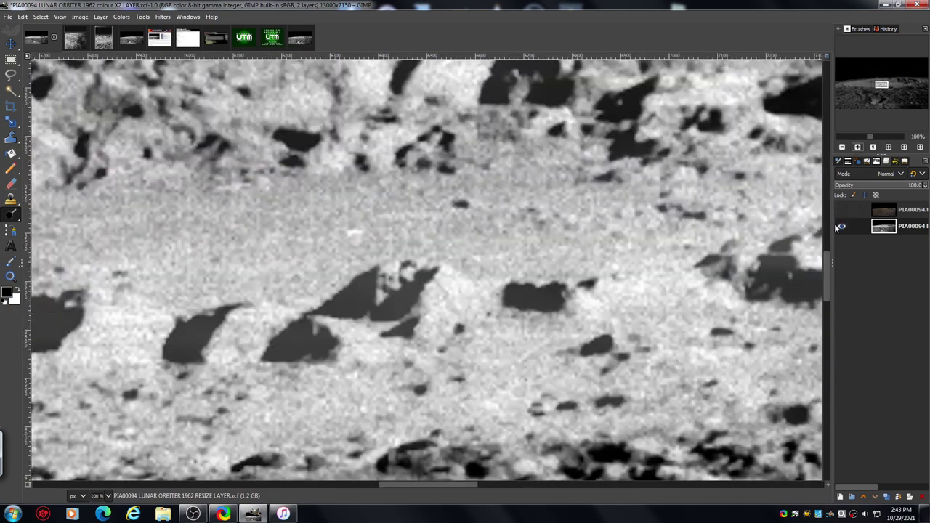
left_click_drag(826, 265, 819, 347)
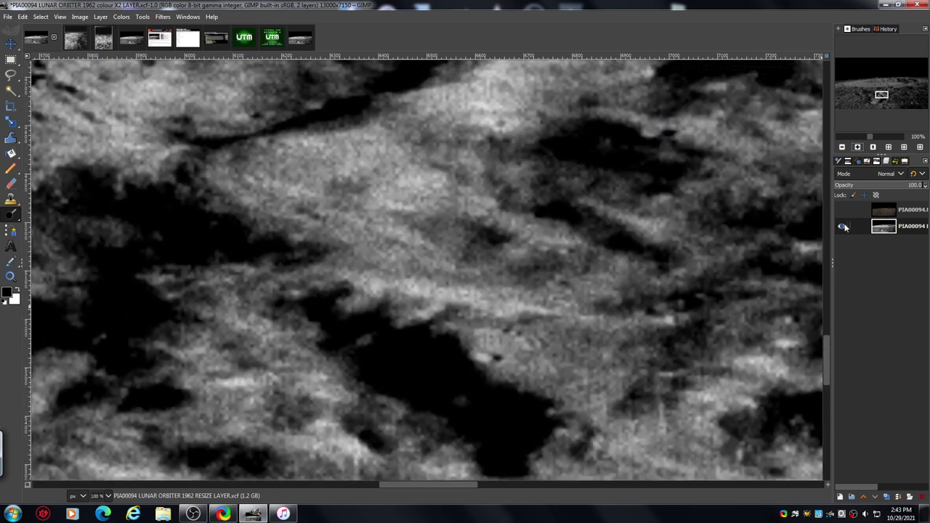
left_click(857, 147)
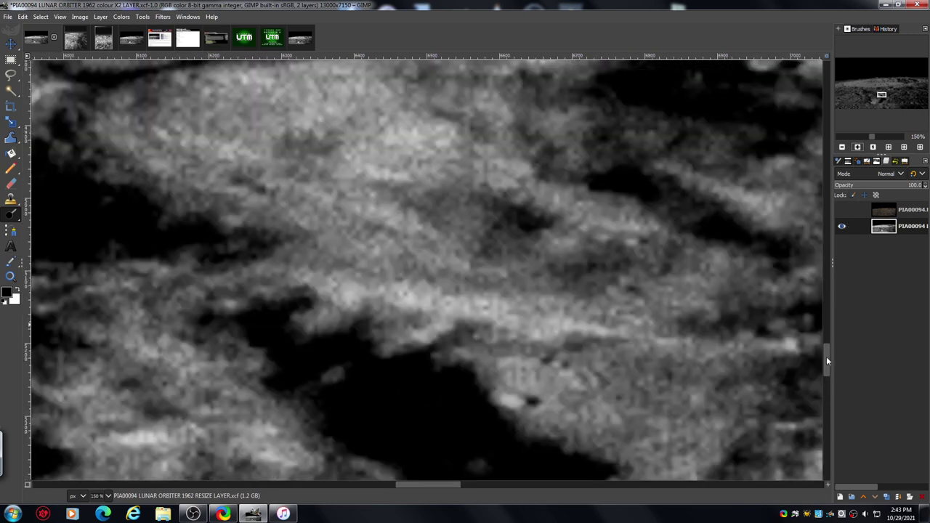
left_click_drag(826, 356, 825, 320)
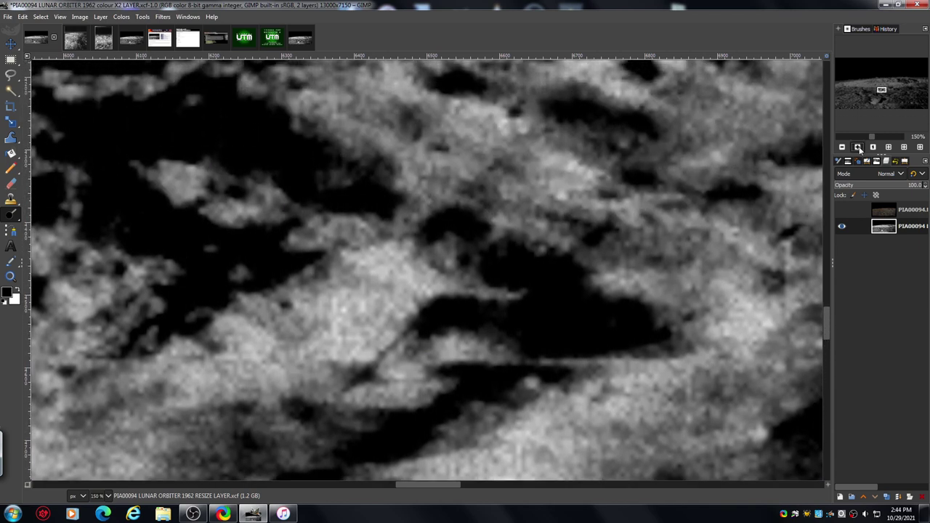
Inspect the grey surface at pixel level, then back off from that magnification.
left_click(858, 148)
left_click(858, 147)
left_click(858, 147)
left_click(858, 148)
left_click(858, 147)
left_click(858, 147)
left_click(857, 148)
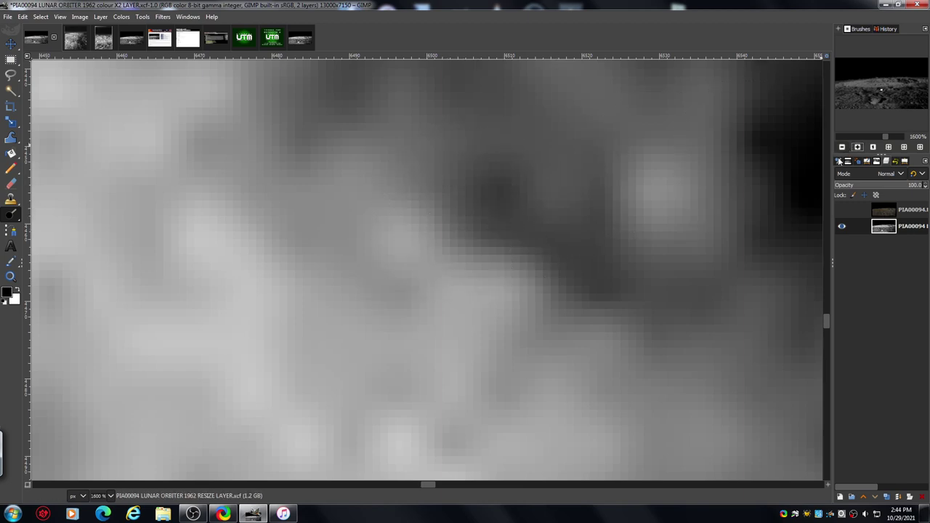
left_click(842, 147)
left_click(842, 147)
left_click(843, 147)
left_click(842, 147)
left_click(843, 146)
left_click(842, 147)
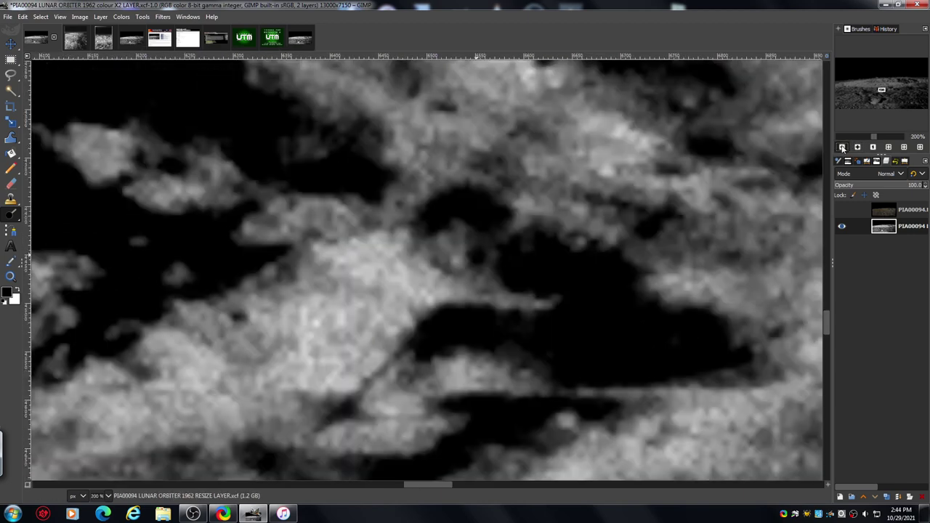
left_click(842, 147)
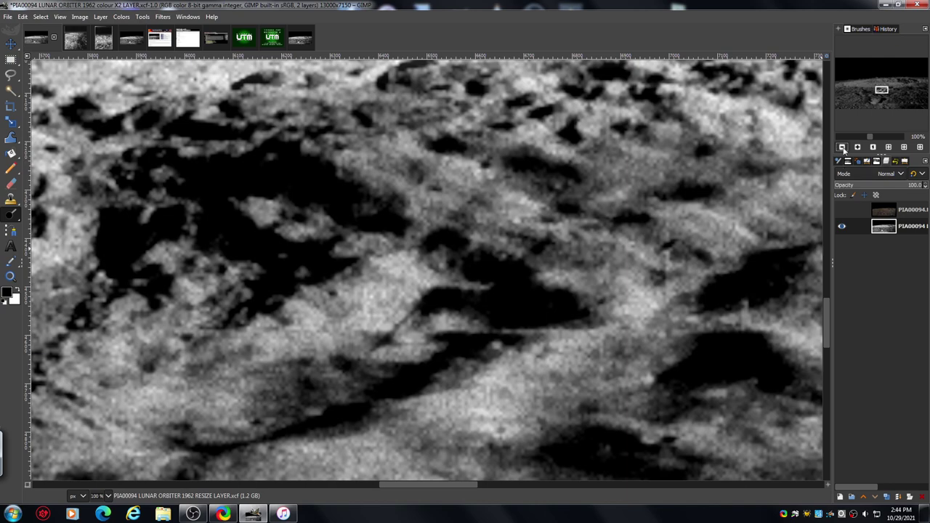
Zoom out until the whole greyscale landscape fits the window.
left_click(843, 147)
left_click(842, 147)
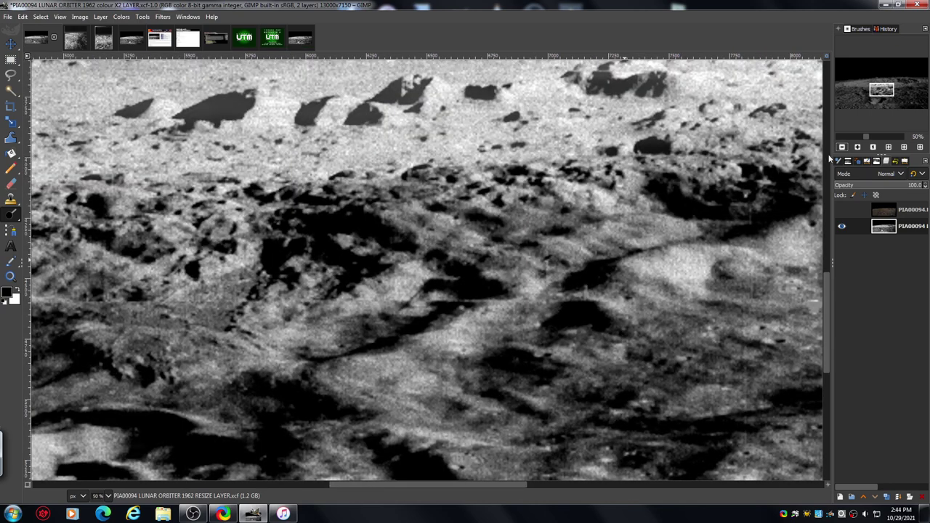
left_click(842, 147)
left_click(842, 147)
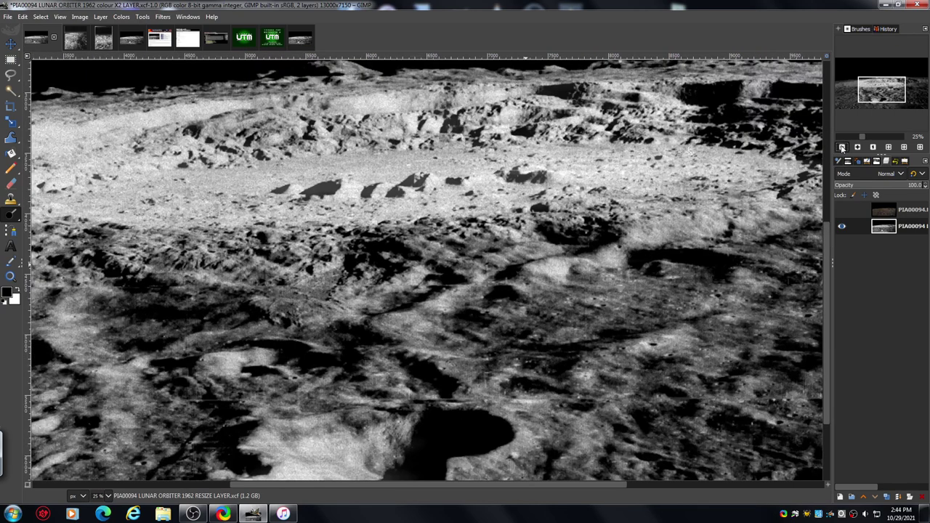
left_click(842, 148)
left_click(843, 148)
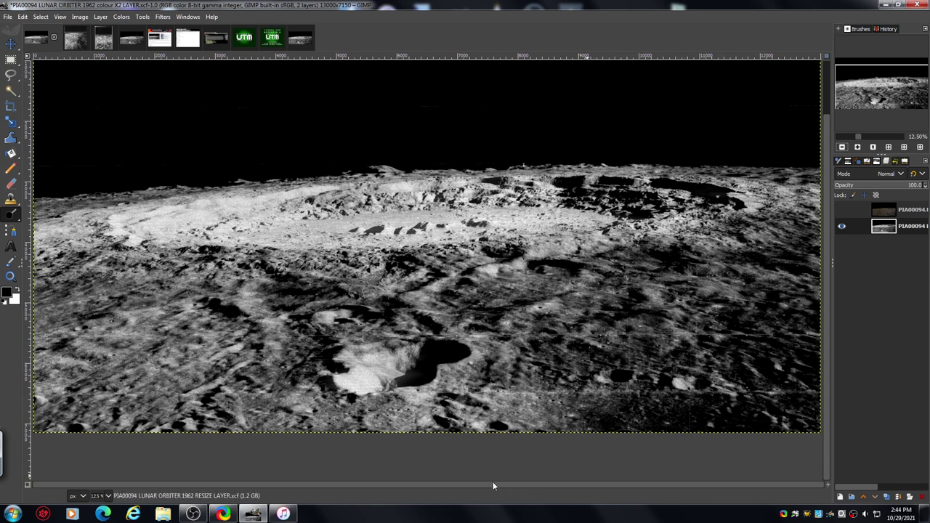
Re-show the colour layer and zoom to 25% over the lower foreground terrain.
left_click(842, 147)
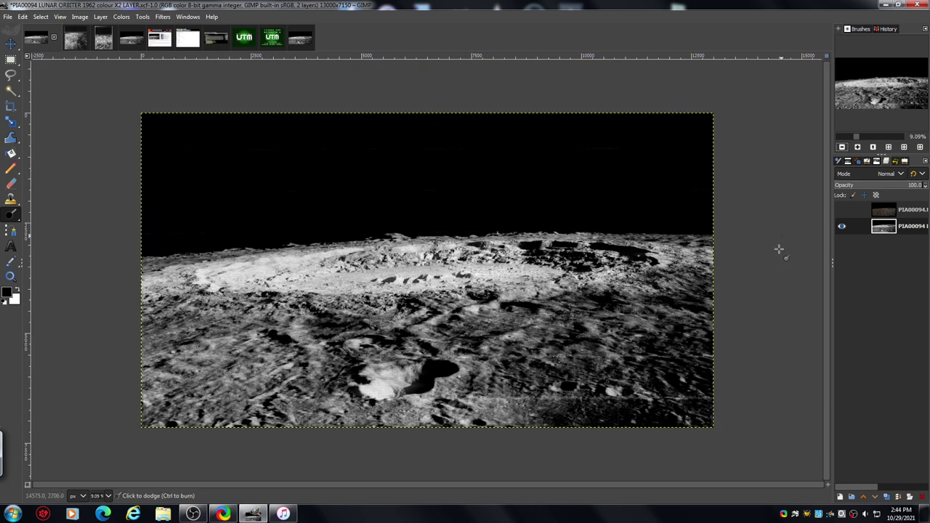
left_click(841, 210)
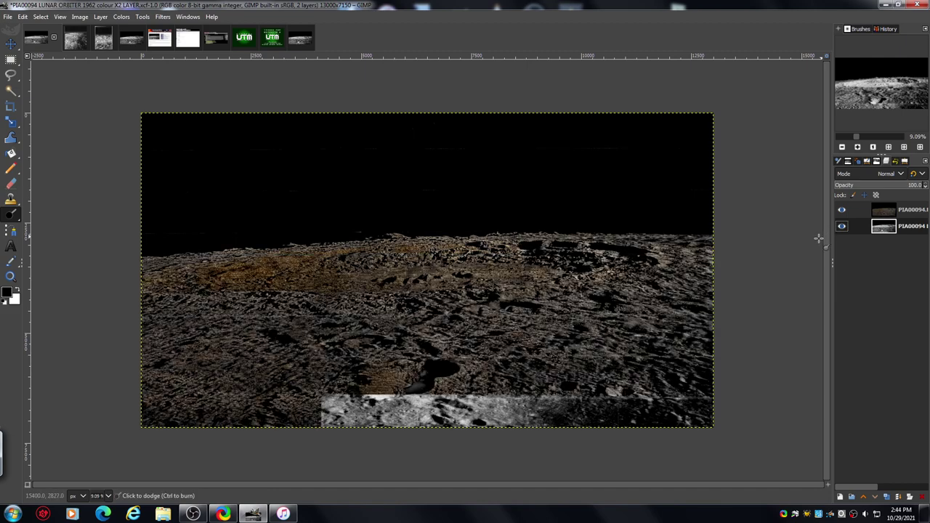
left_click(858, 147)
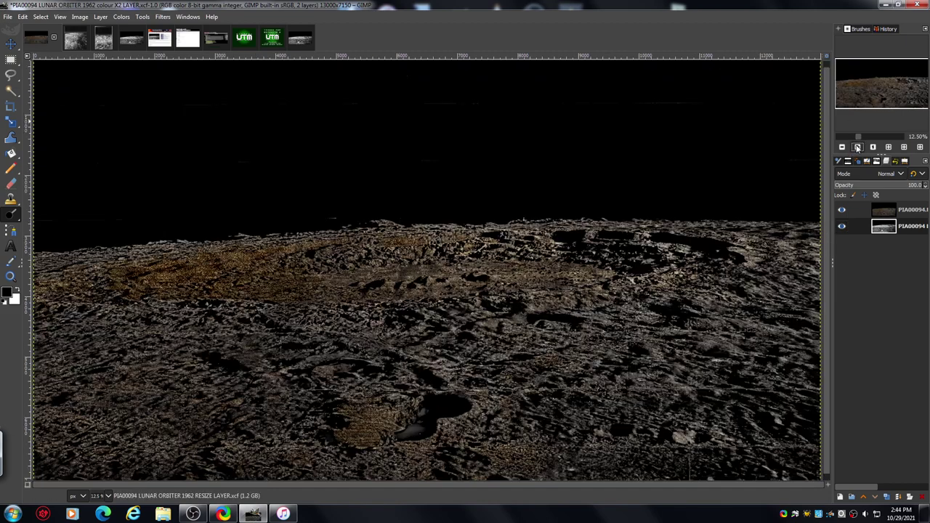
left_click(858, 147)
left_click(858, 147)
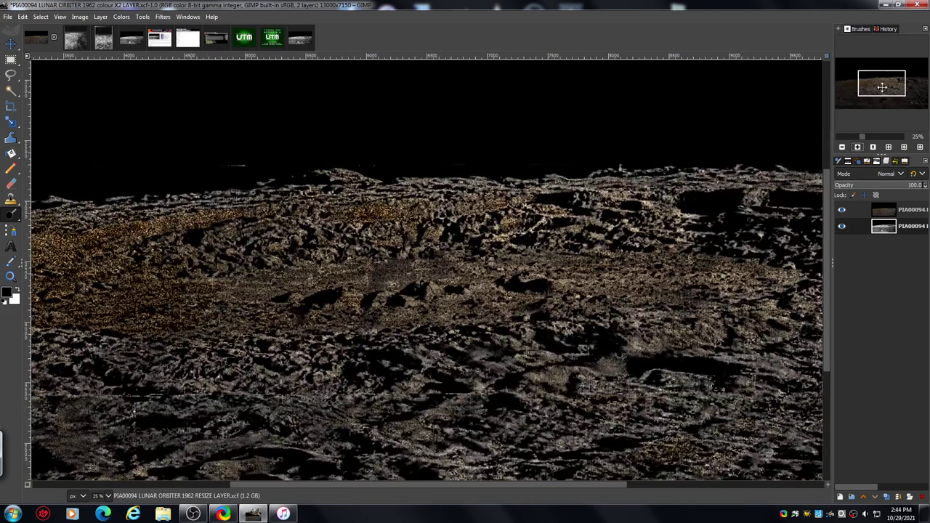
left_click_drag(883, 87, 910, 106)
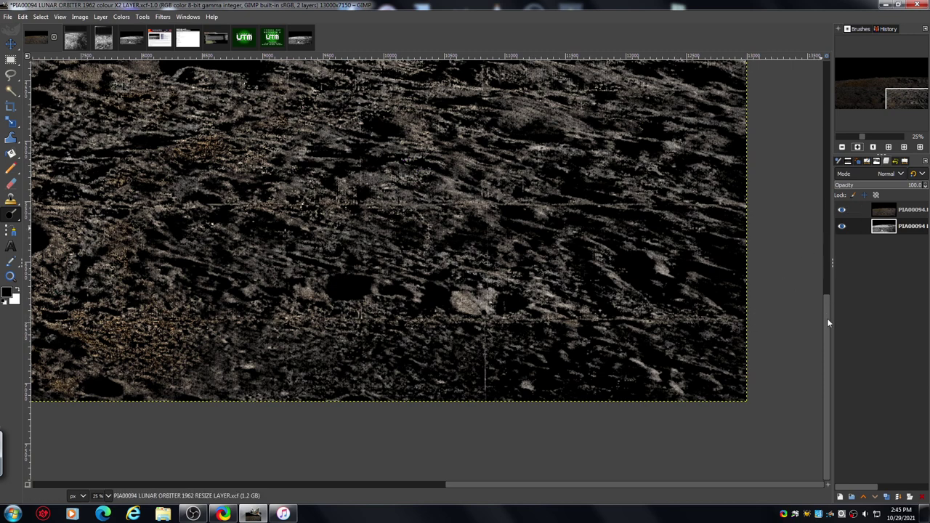
Zoom to 100% and scroll right to the next streaked patch of lunar terrain.
left_click(858, 147)
left_click(858, 146)
left_click(858, 147)
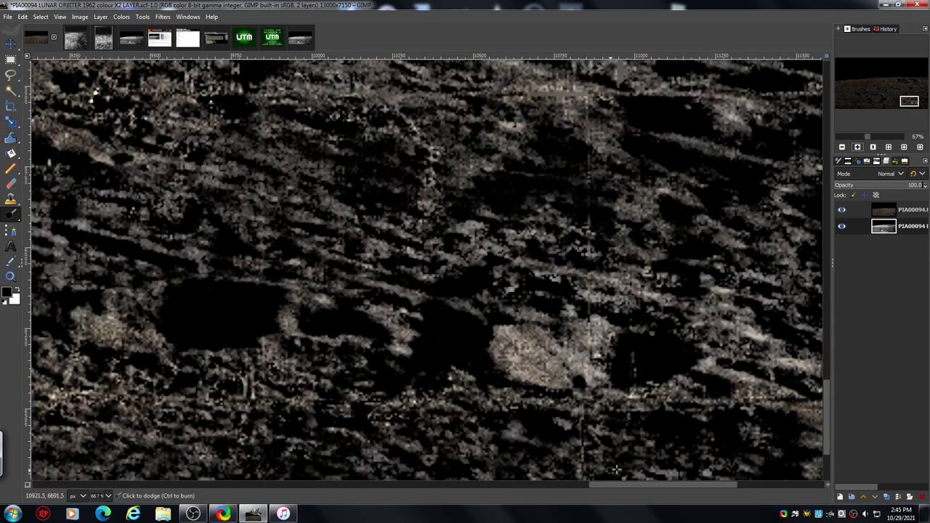
left_click_drag(635, 485, 742, 474)
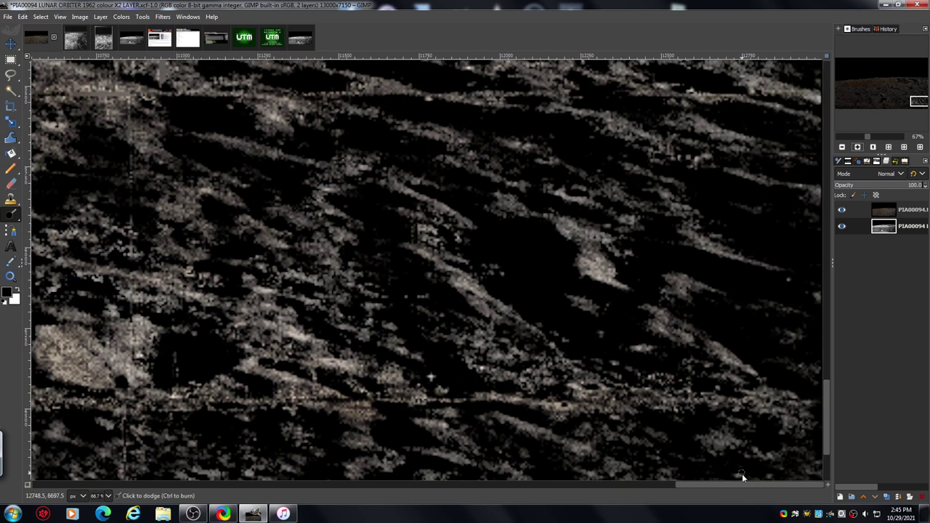
left_click_drag(830, 383, 825, 426)
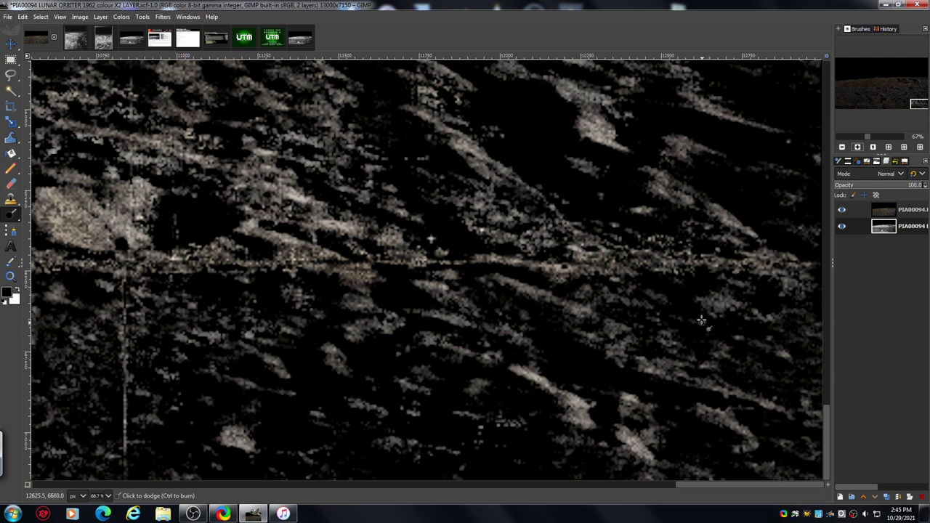
left_click(858, 148)
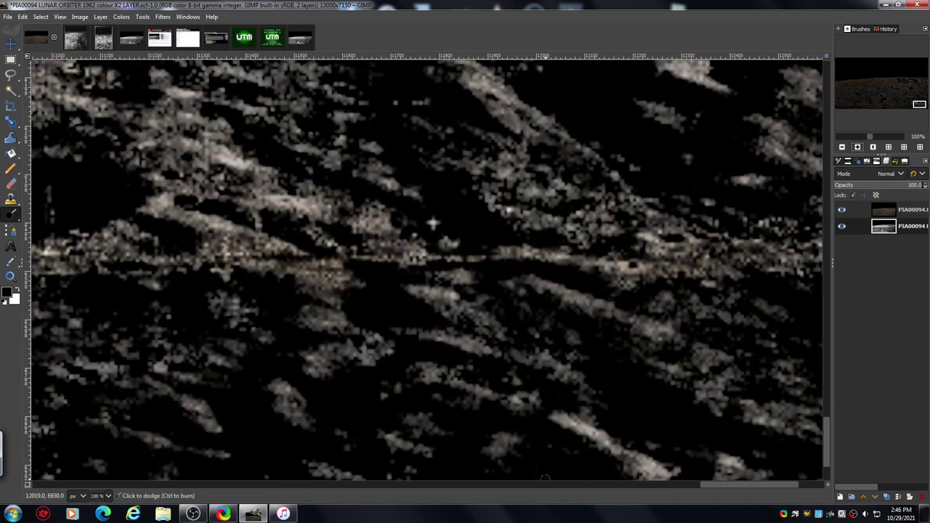
left_click_drag(710, 488, 737, 487)
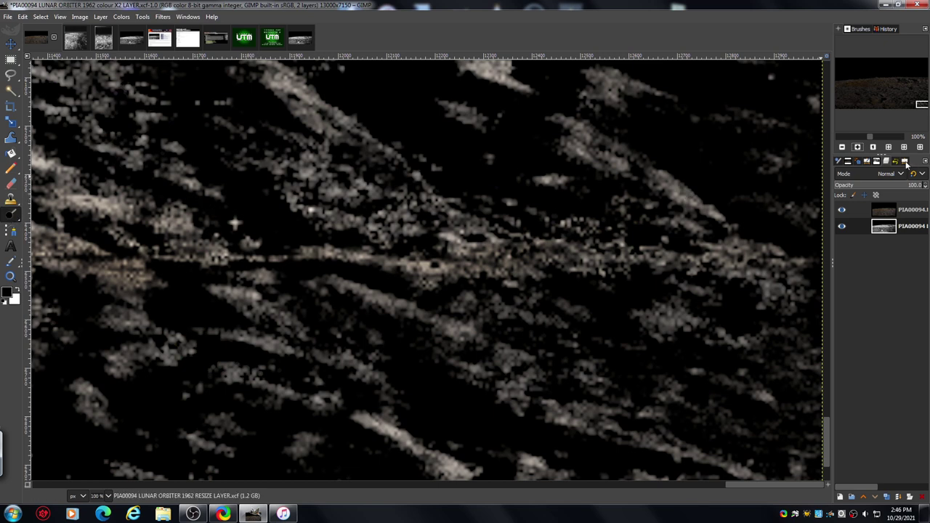
Set Dodge/Burn to Dodge, Highlights, exposure 98.9, and scroll up over the streaked terrain.
left_click(906, 163)
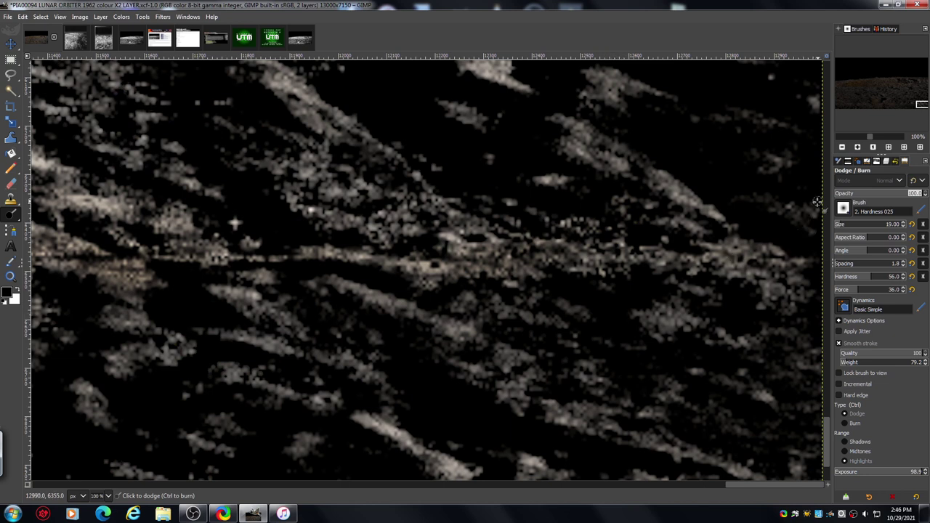
mouse_move(826, 432)
left_mouse_down()
mouse_move(825, 419)
mouse_move(826, 430)
left_mouse_up()
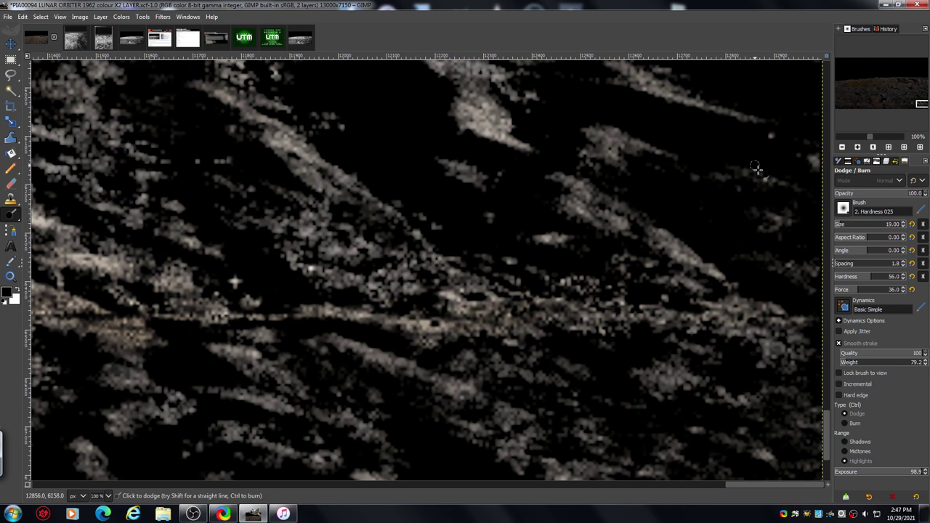
Make the top PIA00094.tif colour layer active and scroll the view up to the streaks.
left_click(886, 162)
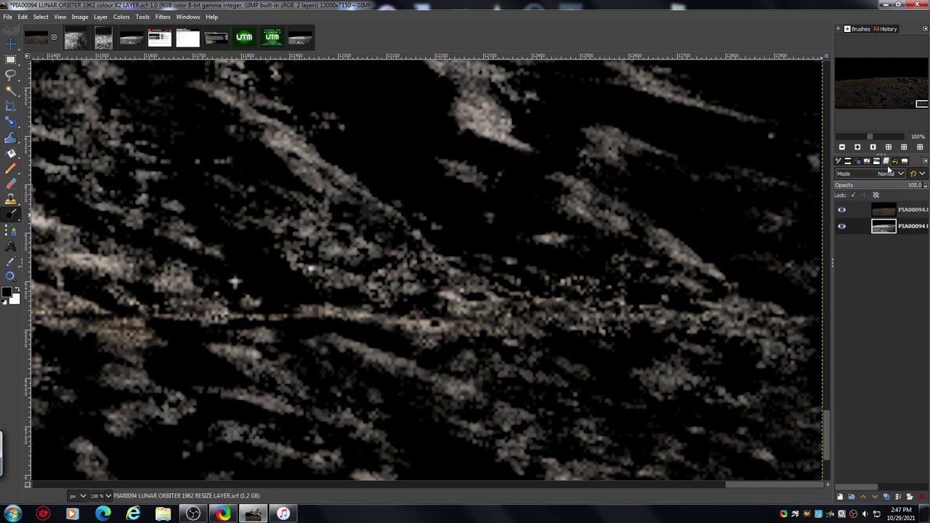
left_click(913, 209)
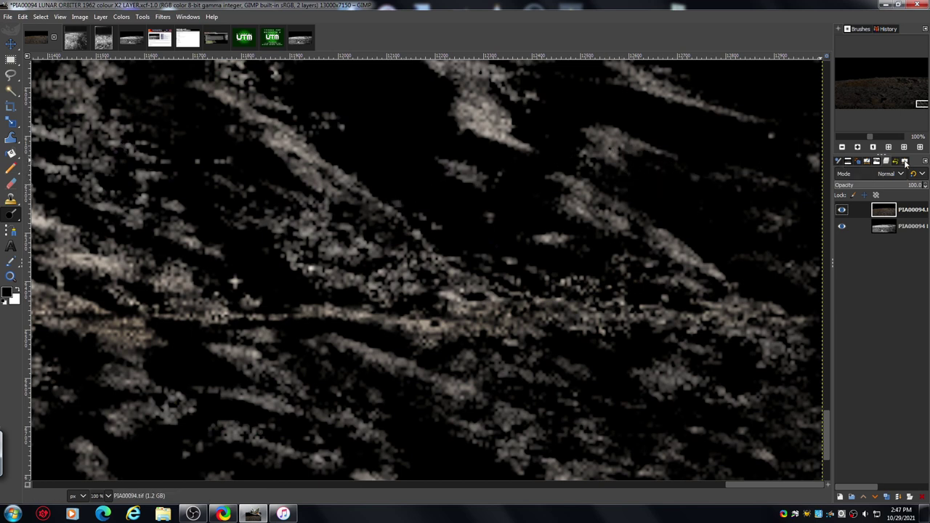
left_click(905, 161)
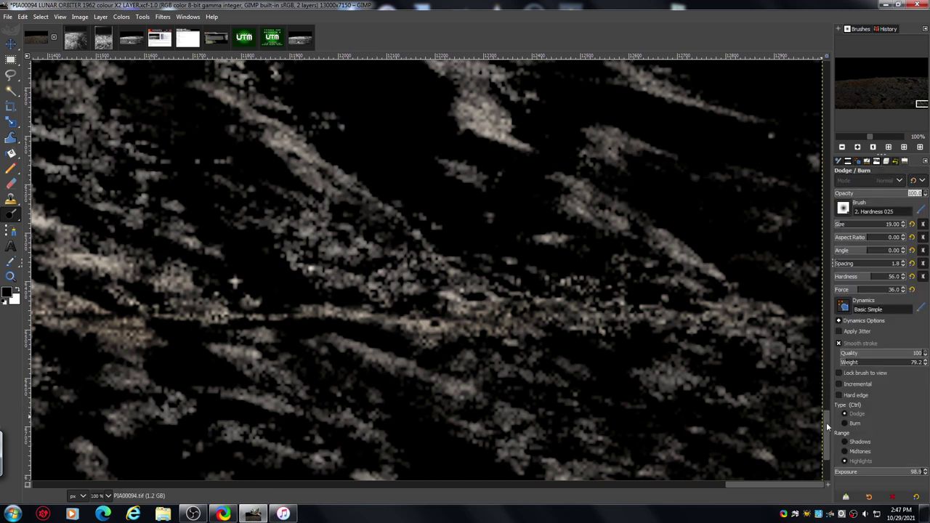
mouse_move(827, 425)
left_mouse_down()
mouse_move(827, 415)
mouse_move(826, 434)
left_mouse_up()
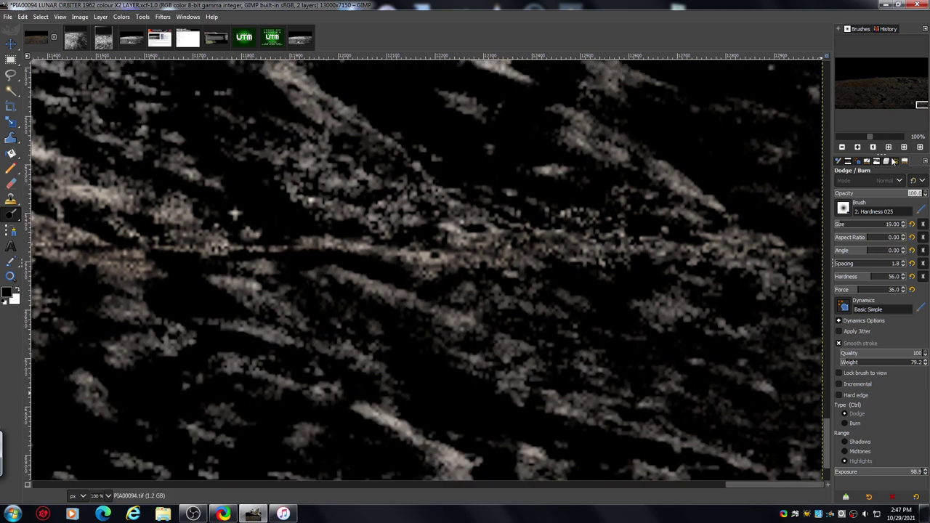
left_click(887, 162)
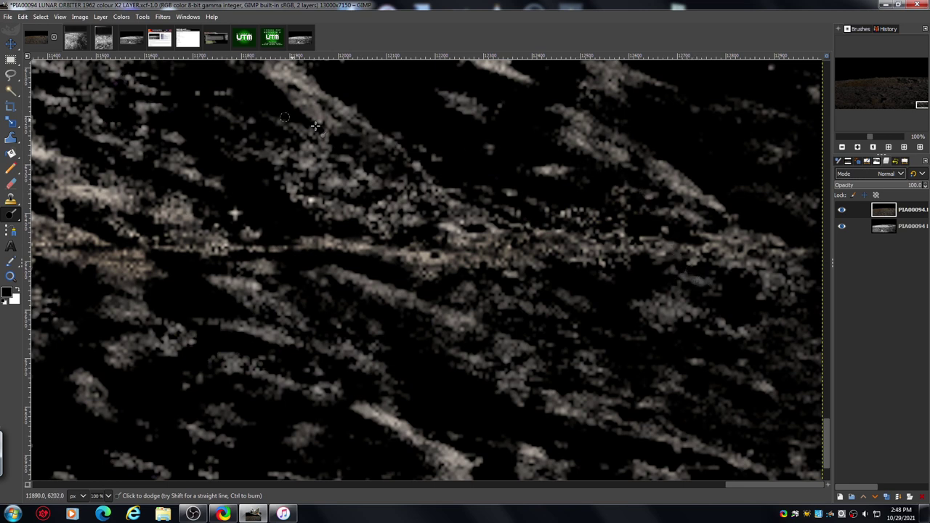
left_click(309, 44)
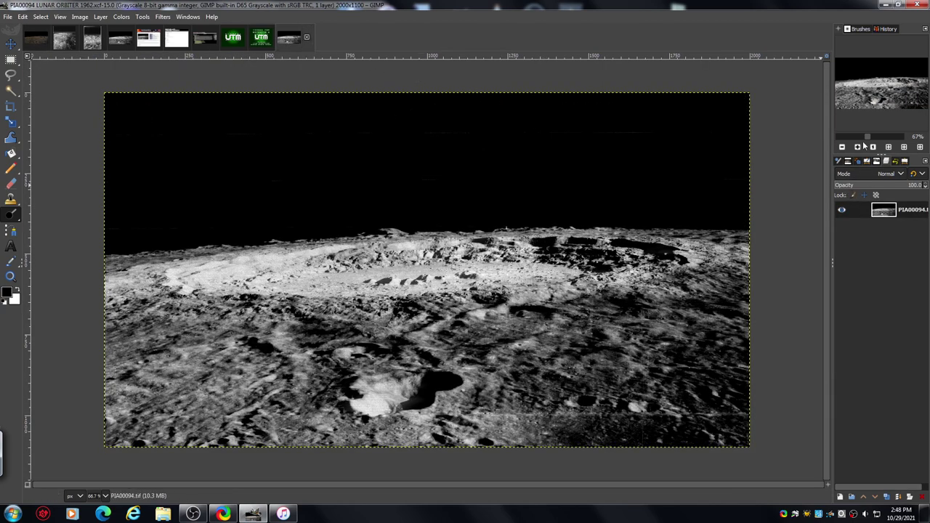
left_click(858, 147)
left_click(858, 146)
left_click(858, 147)
left_click(857, 147)
left_click(858, 147)
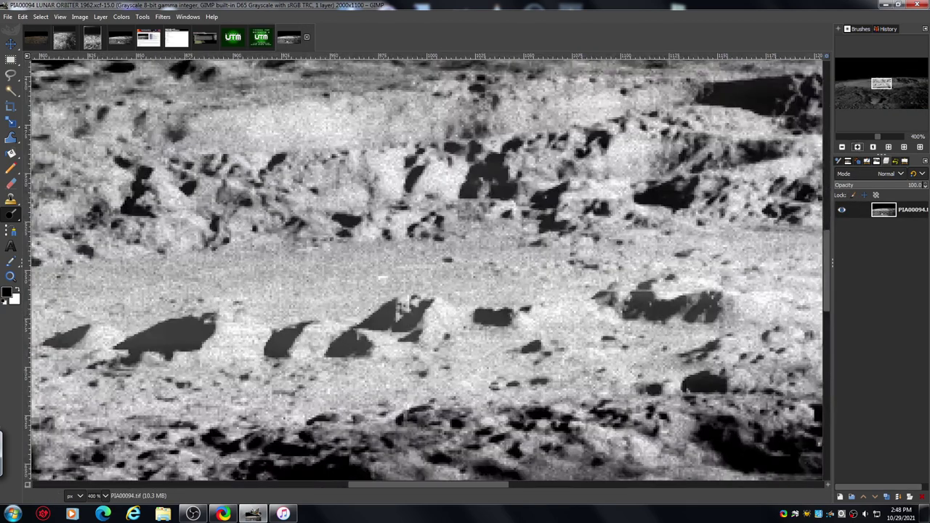
left_click(892, 96)
left_click_drag(892, 97, 917, 106)
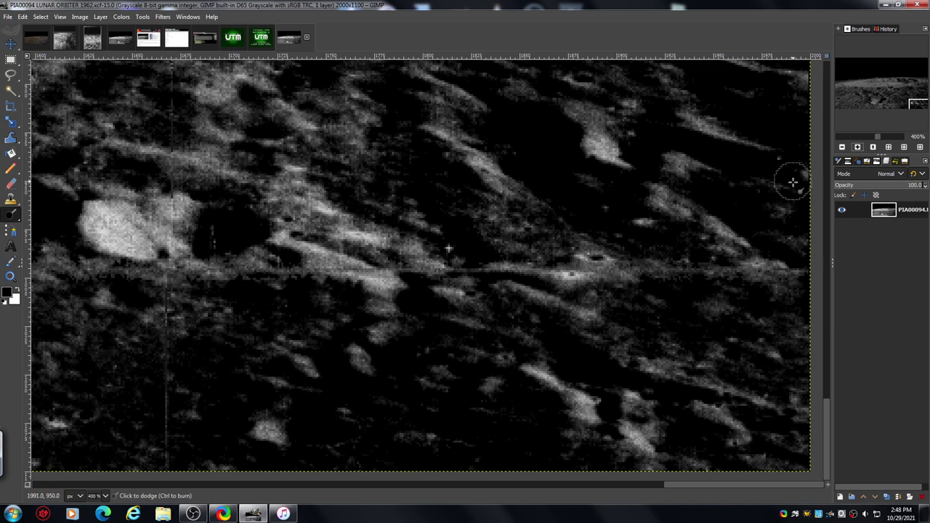
left_click(842, 148)
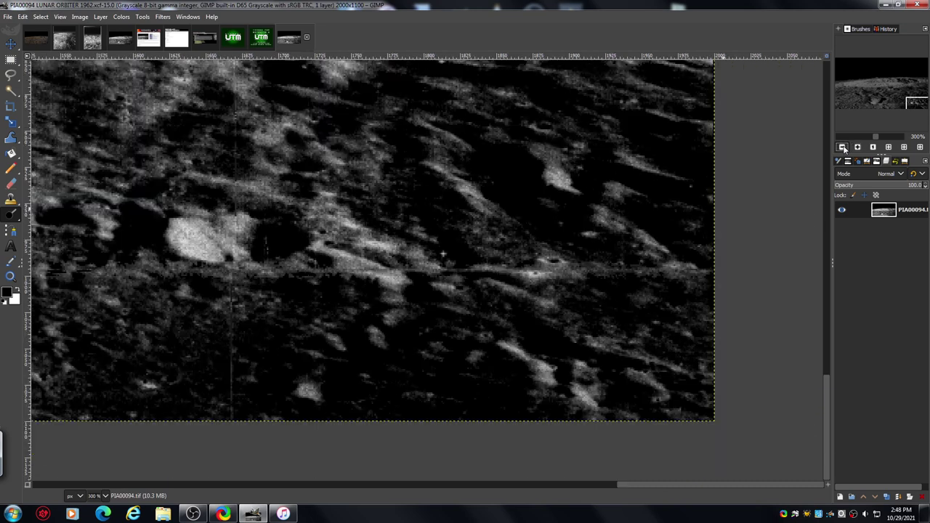
left_click(857, 148)
left_click(858, 148)
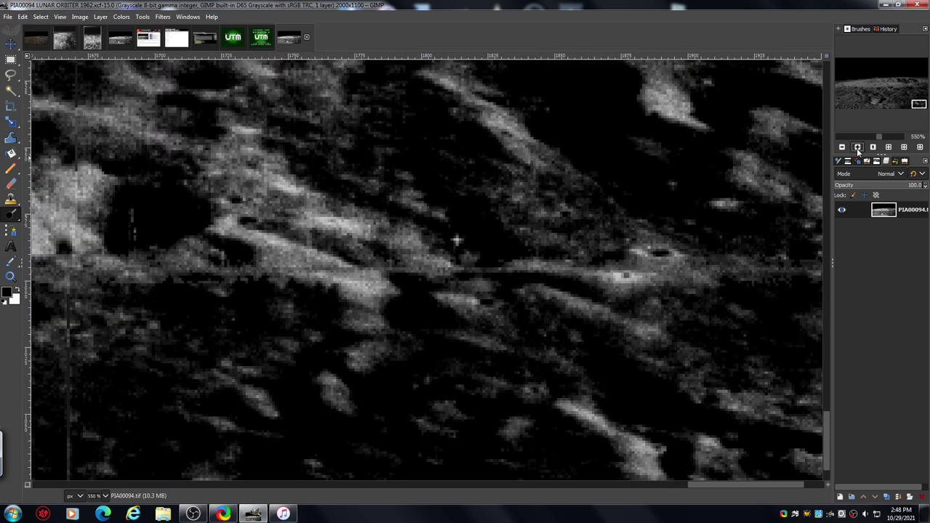
left_click_drag(691, 484, 713, 487)
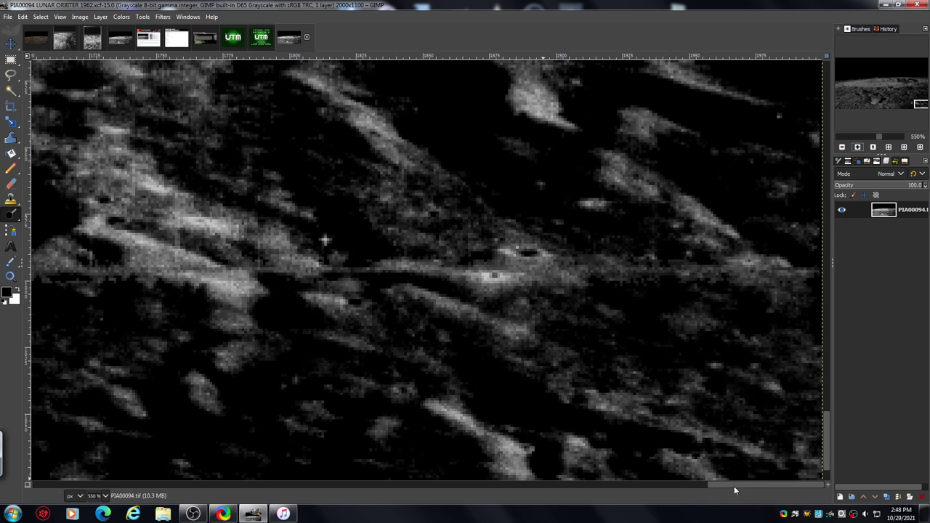
mouse_move(734, 487)
left_mouse_down()
mouse_move(607, 501)
mouse_move(639, 504)
left_mouse_up()
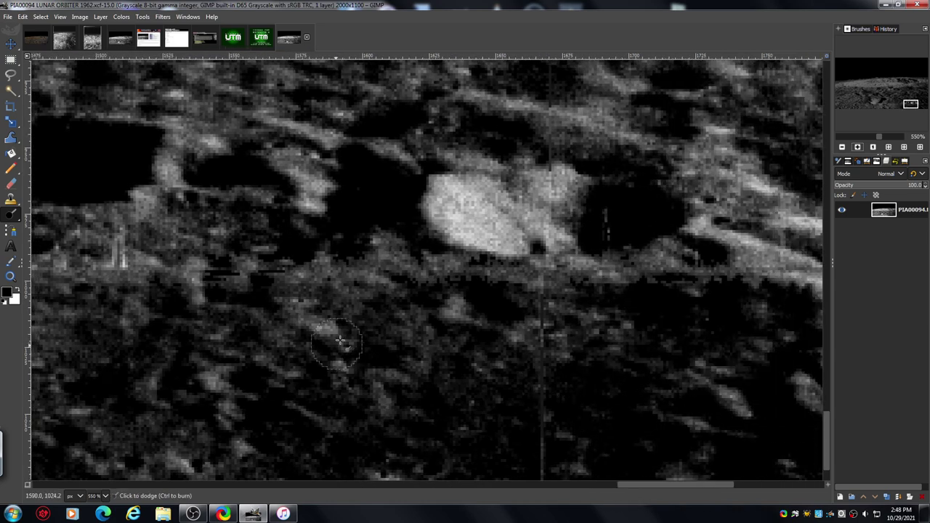
left_click_drag(624, 487, 727, 473)
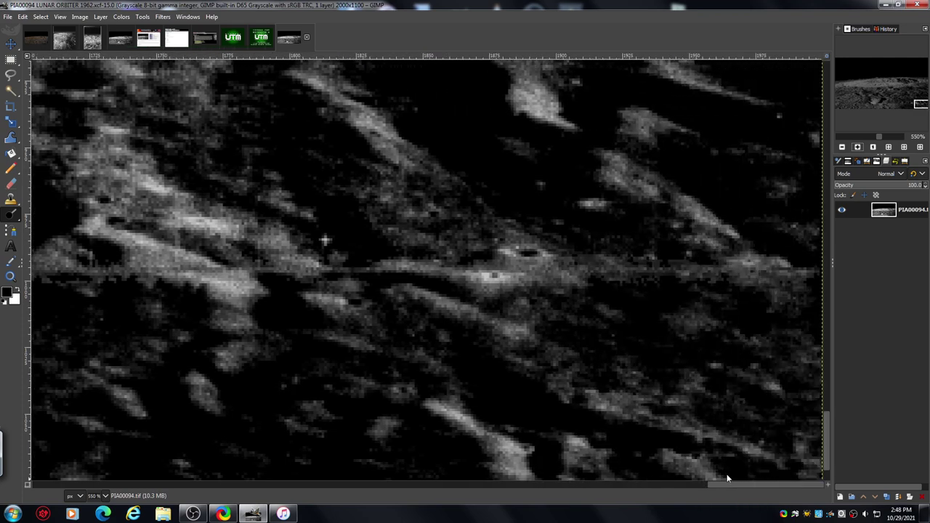
left_click(38, 42)
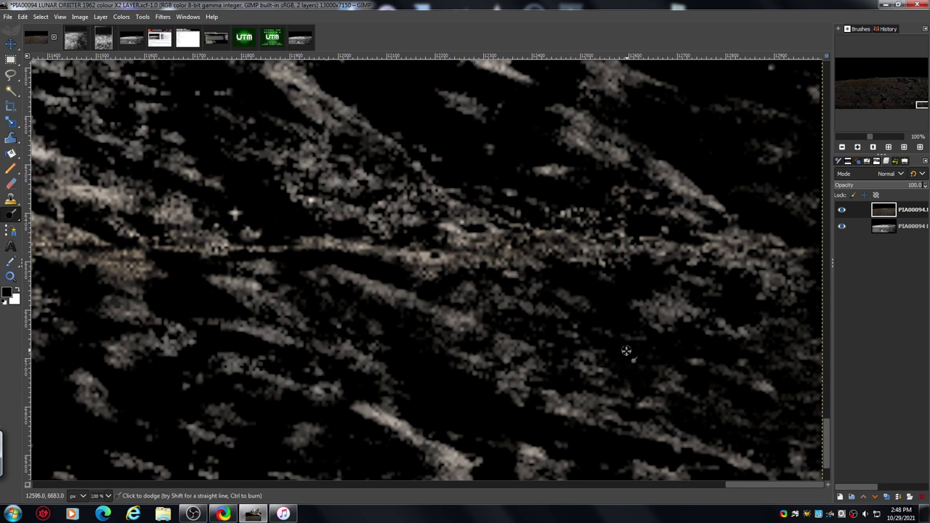
Zoom to 150%, scroll right, and dodge the highlights along the upper streak.
left_click(905, 162)
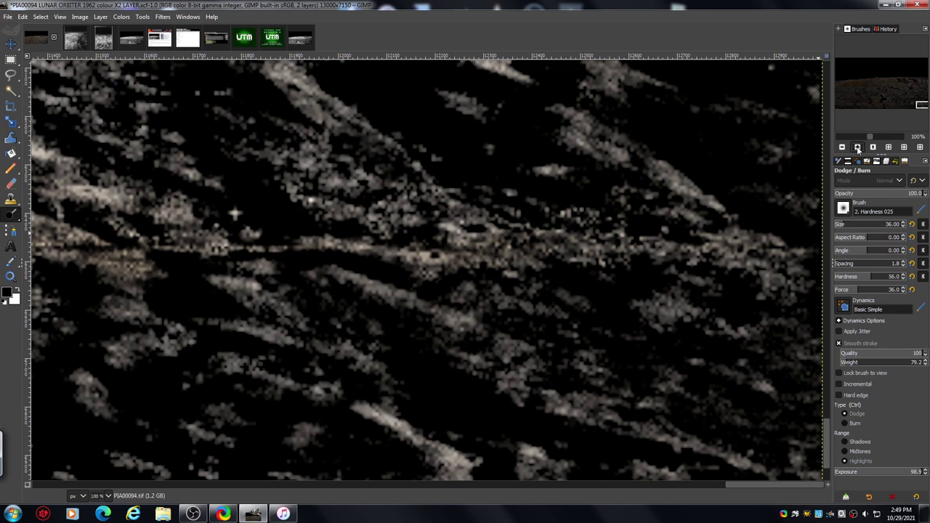
left_click(857, 148)
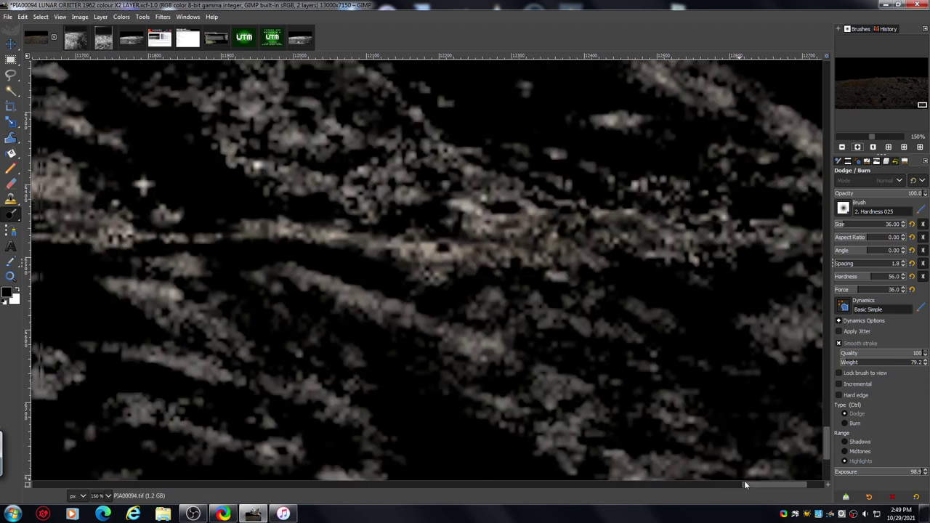
left_click_drag(744, 480, 762, 481)
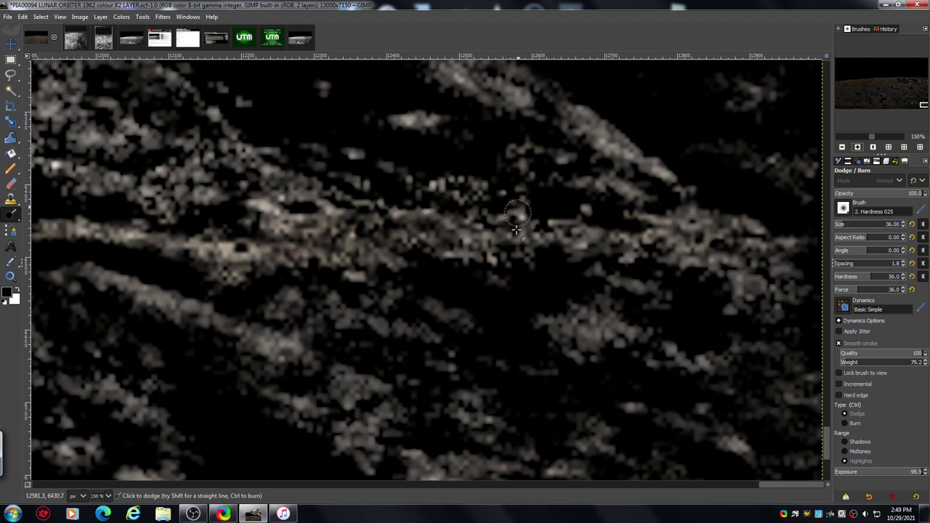
mouse_move(500, 148)
left_mouse_down()
mouse_move(587, 155)
mouse_move(573, 93)
mouse_move(560, 83)
mouse_move(627, 128)
mouse_move(628, 243)
left_mouse_up()
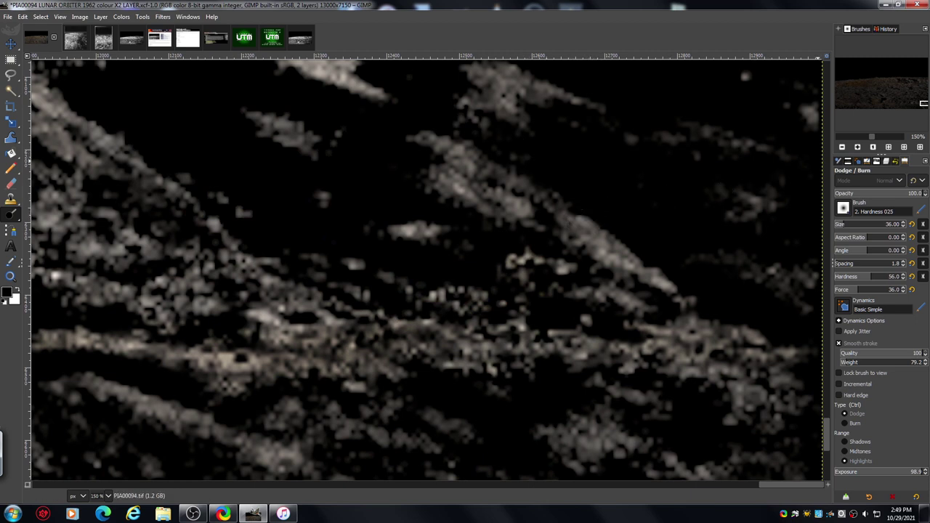
Vary the colour X2 layer's opacity against the greyscale, then raise it to about 100.
left_click(886, 163)
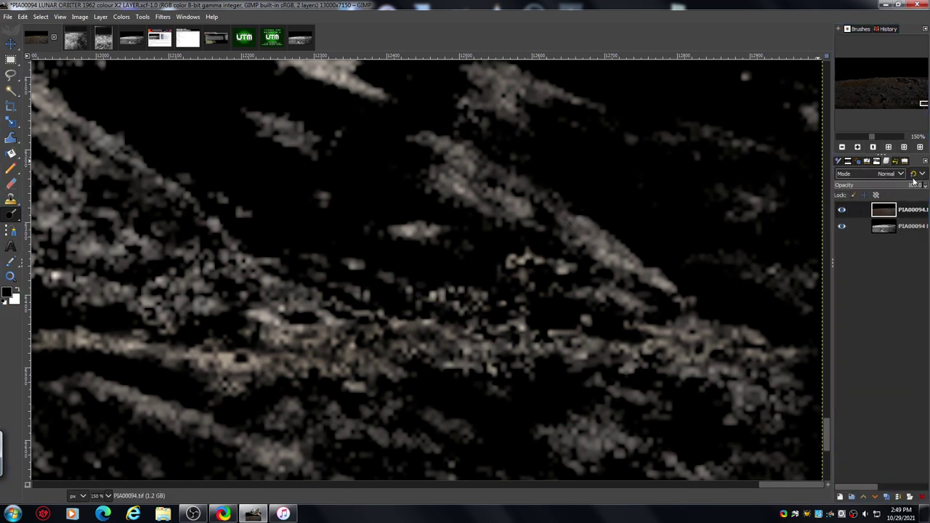
left_click(924, 189)
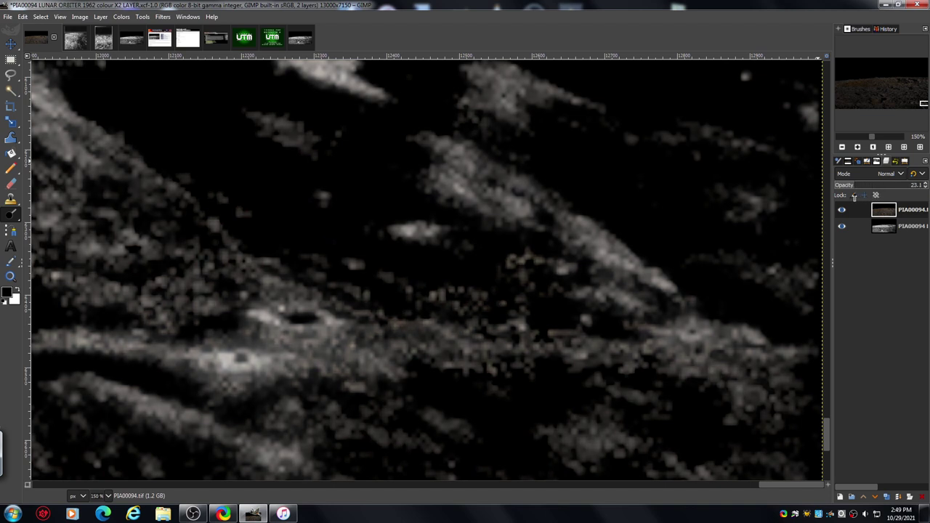
left_click_drag(847, 197, 819, 198)
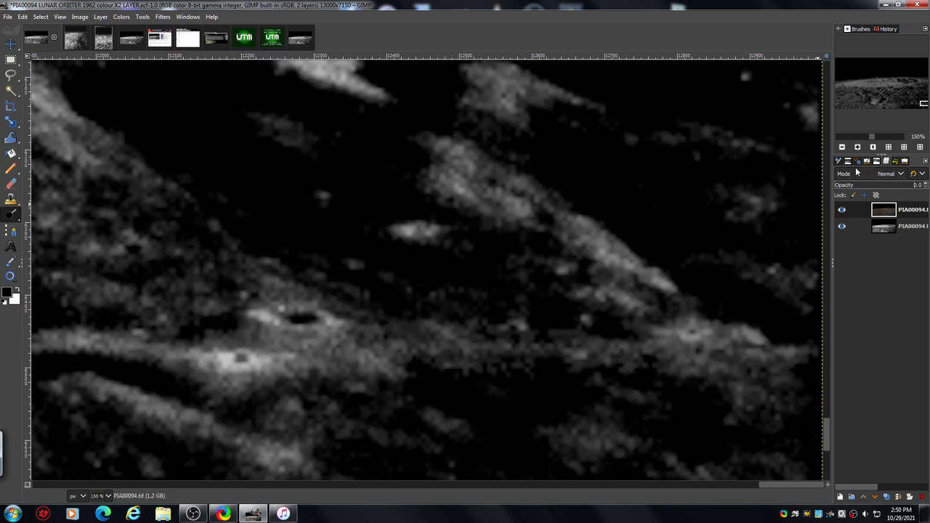
left_click_drag(847, 189, 929, 191)
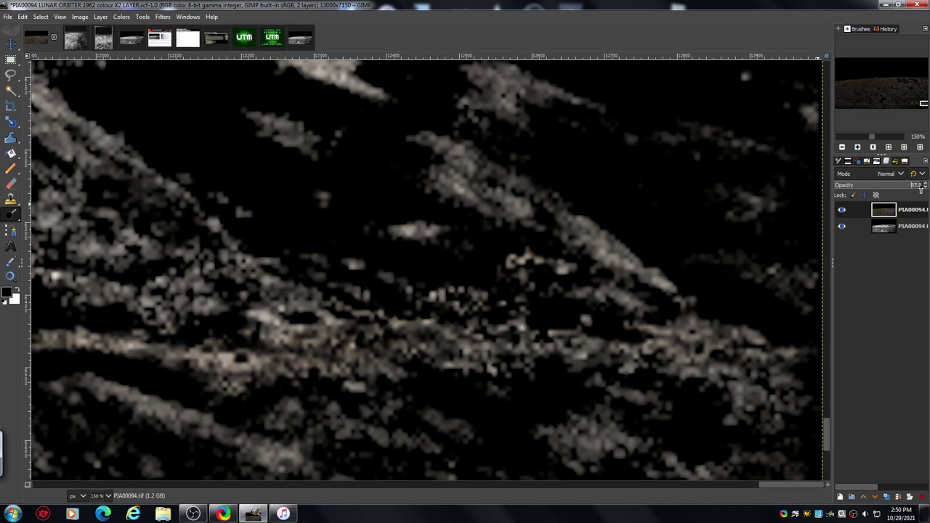
left_click_drag(921, 188, 816, 194)
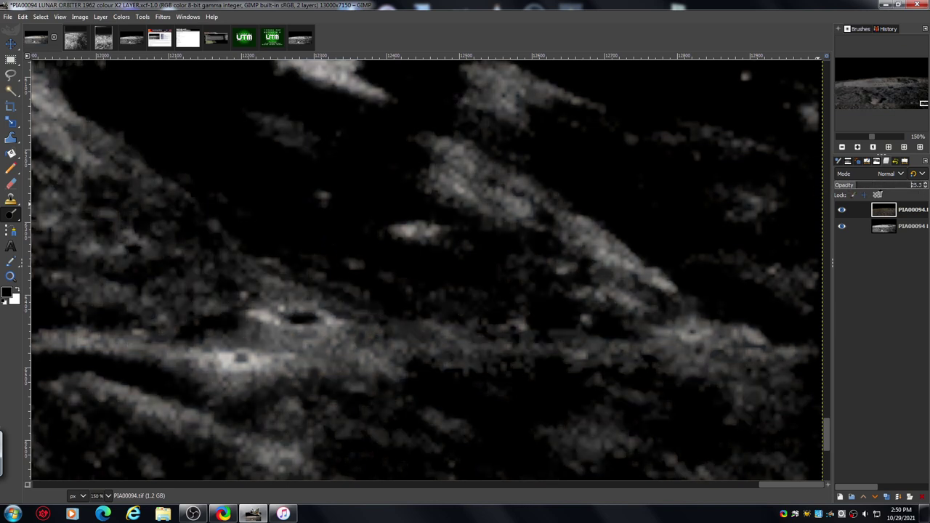
left_click_drag(878, 195, 926, 190)
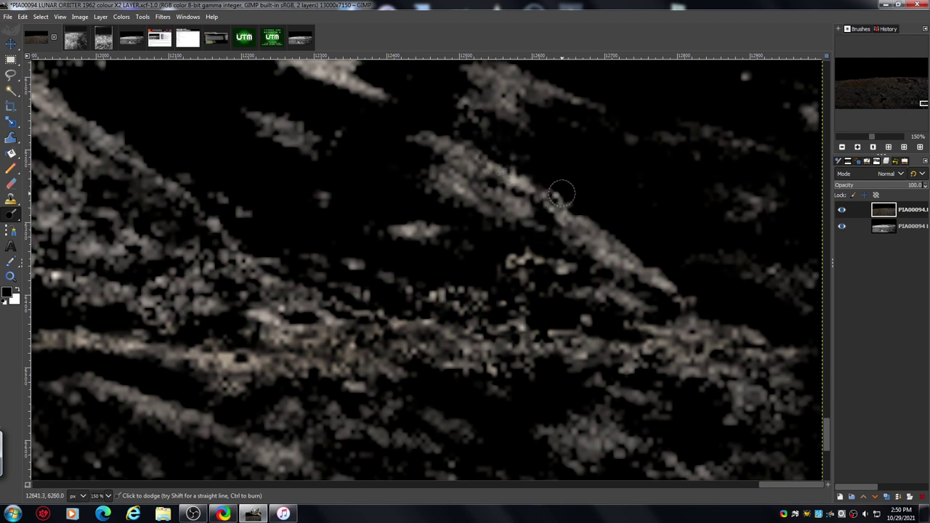
Dodge the rock streaks near the top, the faint texture at right, and the upper left.
mouse_move(474, 104)
left_mouse_down()
mouse_move(499, 111)
mouse_move(507, 96)
mouse_move(525, 102)
mouse_move(540, 86)
mouse_move(589, 103)
mouse_move(540, 79)
mouse_move(621, 118)
left_mouse_up()
mouse_move(738, 183)
left_mouse_down()
mouse_move(727, 210)
mouse_move(742, 219)
mouse_move(766, 202)
mouse_move(802, 216)
mouse_move(771, 288)
mouse_move(780, 269)
mouse_move(744, 257)
left_mouse_up()
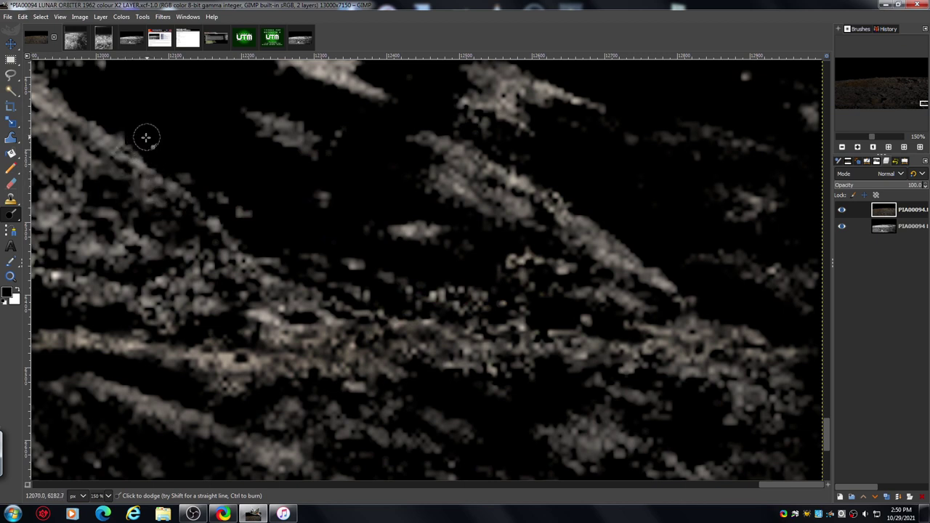
mouse_move(145, 138)
left_mouse_down()
mouse_move(121, 150)
mouse_move(85, 122)
left_mouse_up()
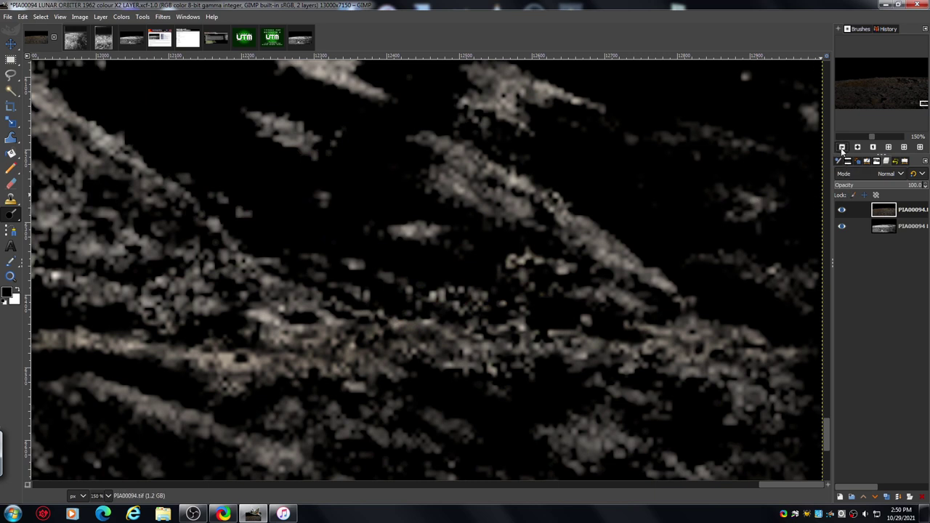
Zoom out to 100%, dodge a small patch of rock streak, and scroll left.
left_click(843, 149)
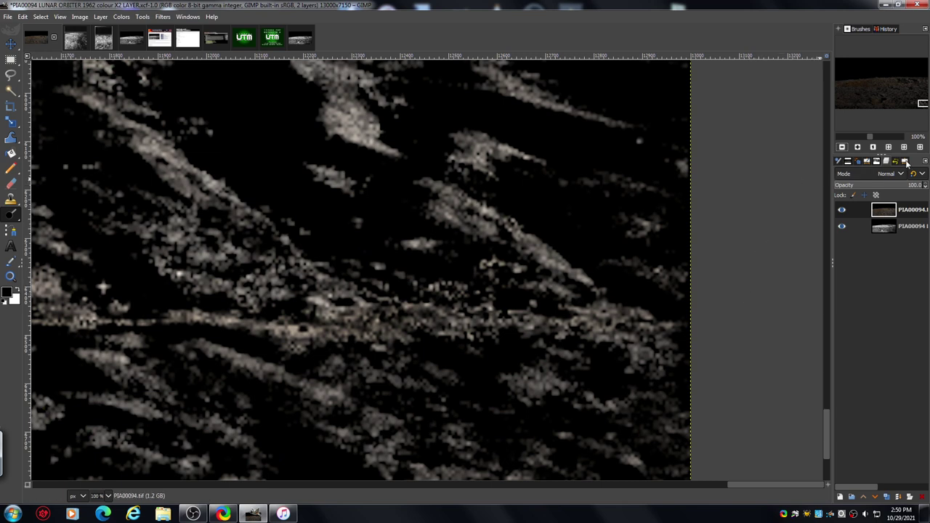
left_click(906, 161)
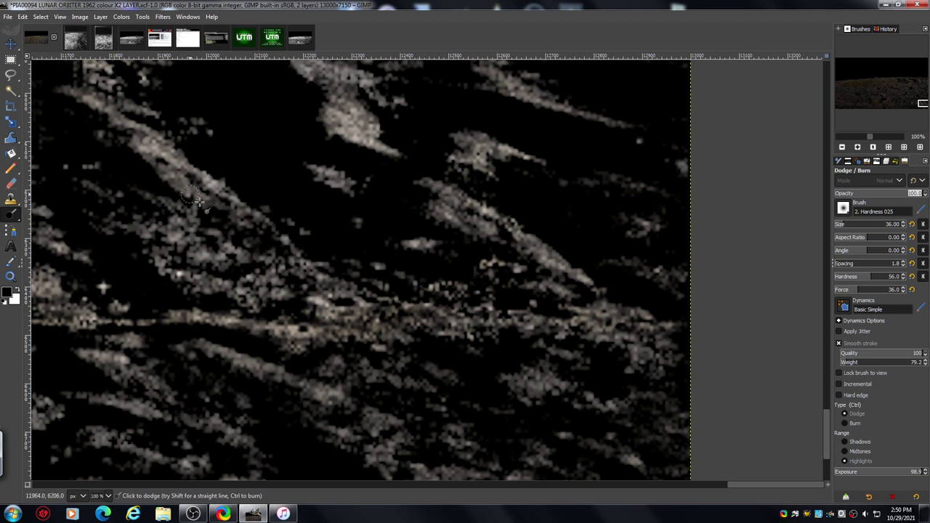
left_click_drag(209, 209, 224, 210)
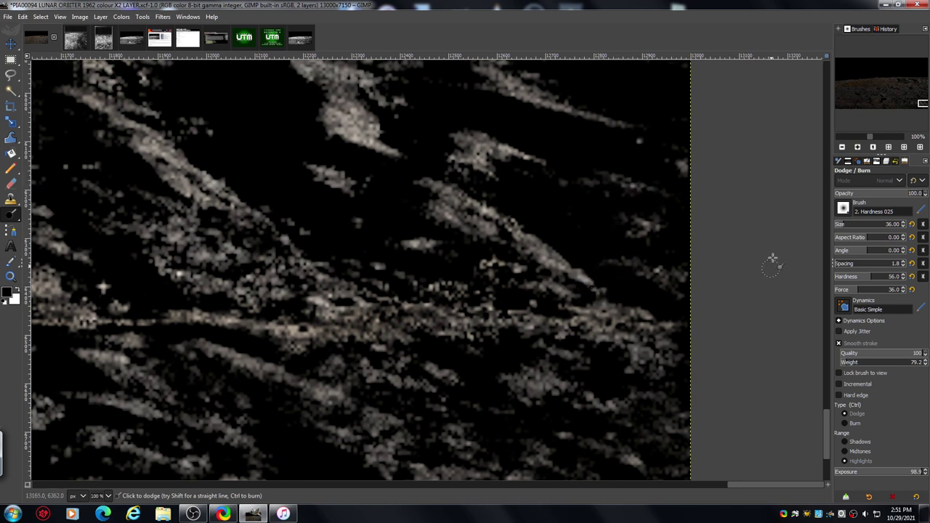
left_click_drag(743, 483, 702, 482)
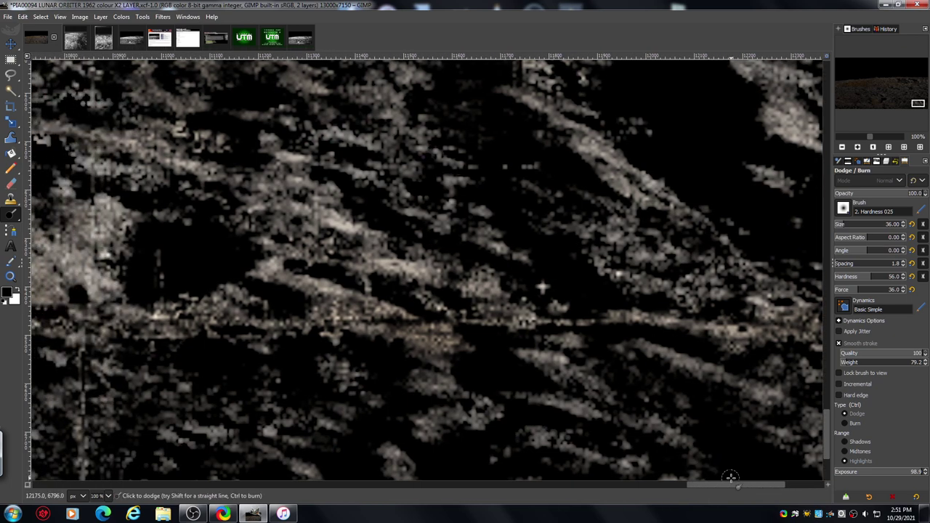
left_click_drag(719, 488, 677, 490)
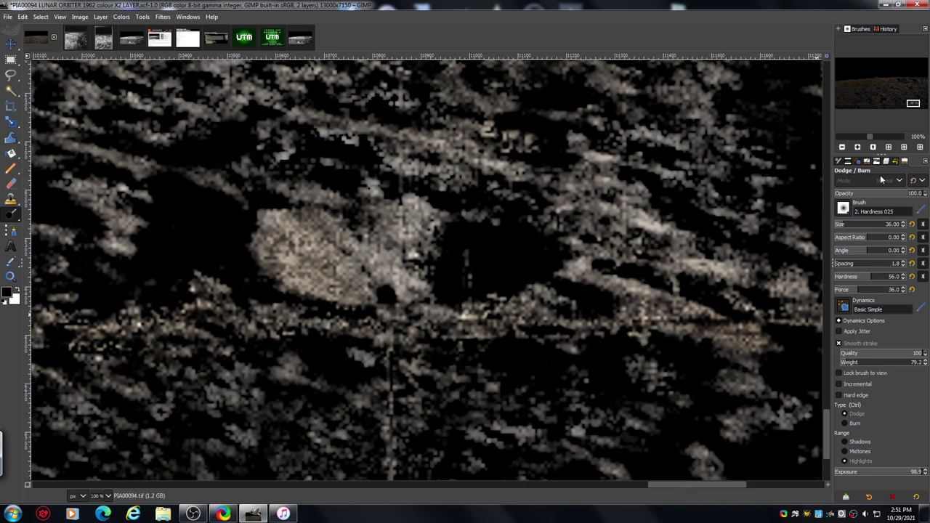
Zoom out to 50% and pan left and down to the next region.
left_click(842, 146)
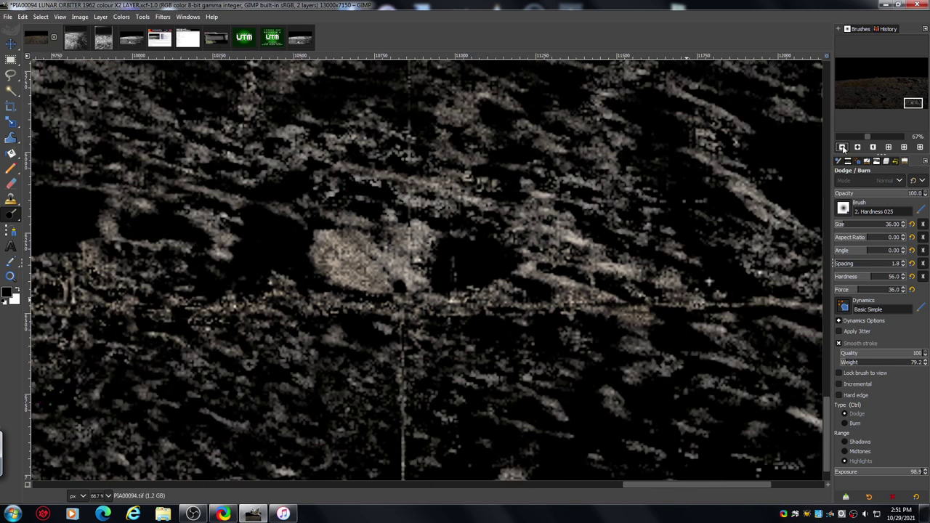
left_click(844, 147)
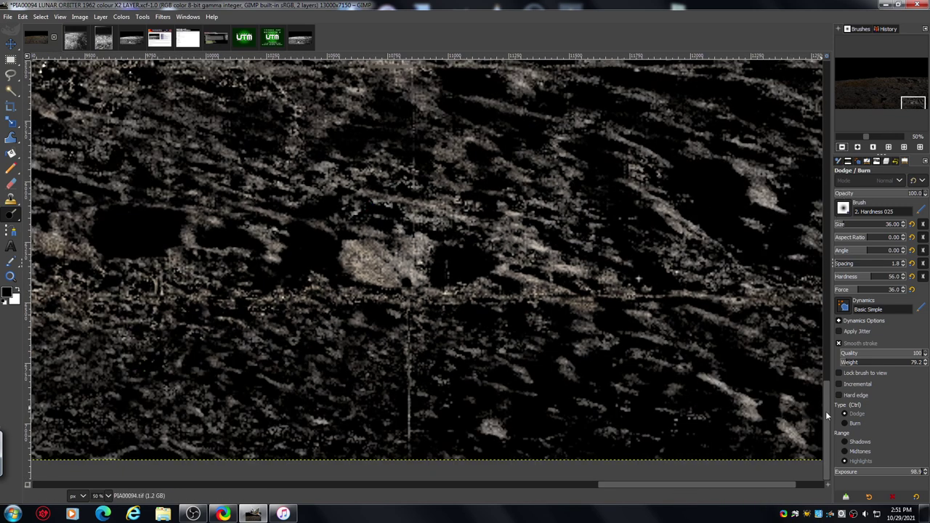
mouse_move(826, 411)
left_mouse_down()
mouse_move(826, 397)
mouse_move(826, 405)
left_mouse_up()
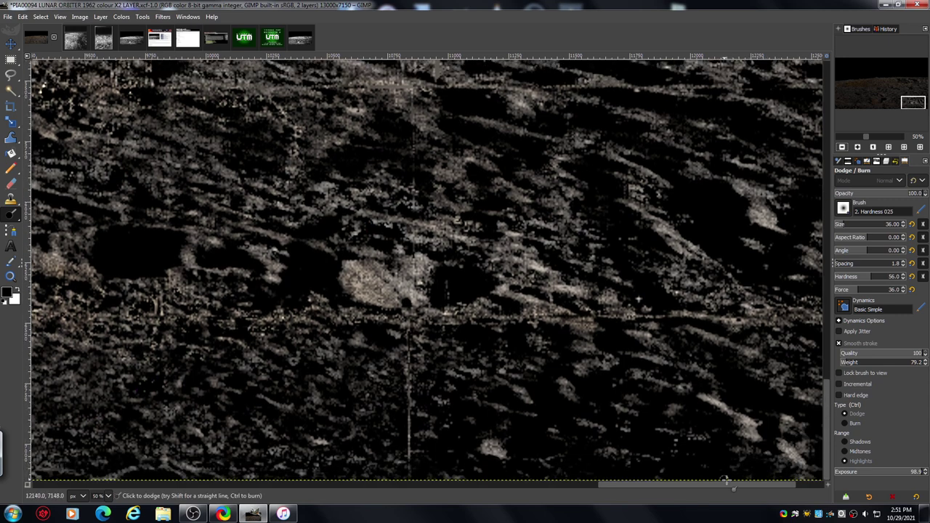
left_click_drag(701, 484, 663, 480)
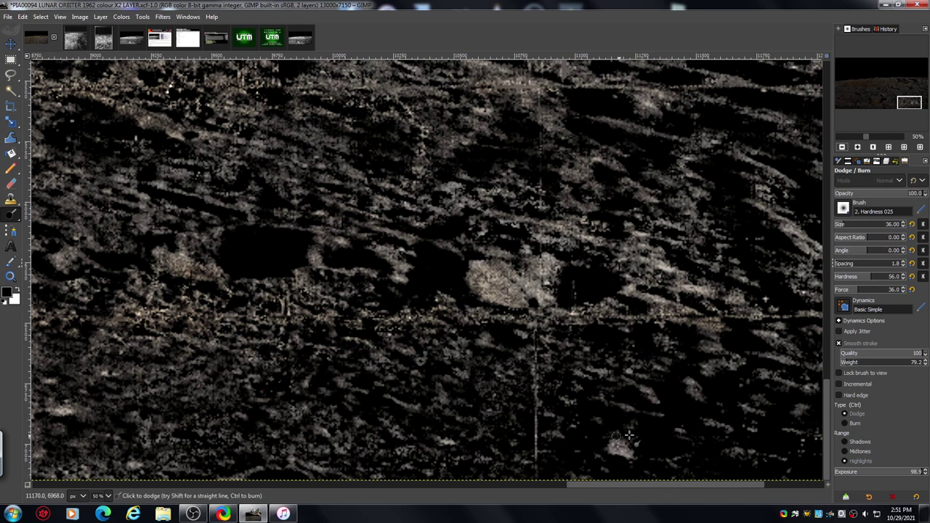
mouse_move(624, 485)
left_mouse_down()
mouse_move(554, 495)
mouse_move(543, 488)
left_mouse_up()
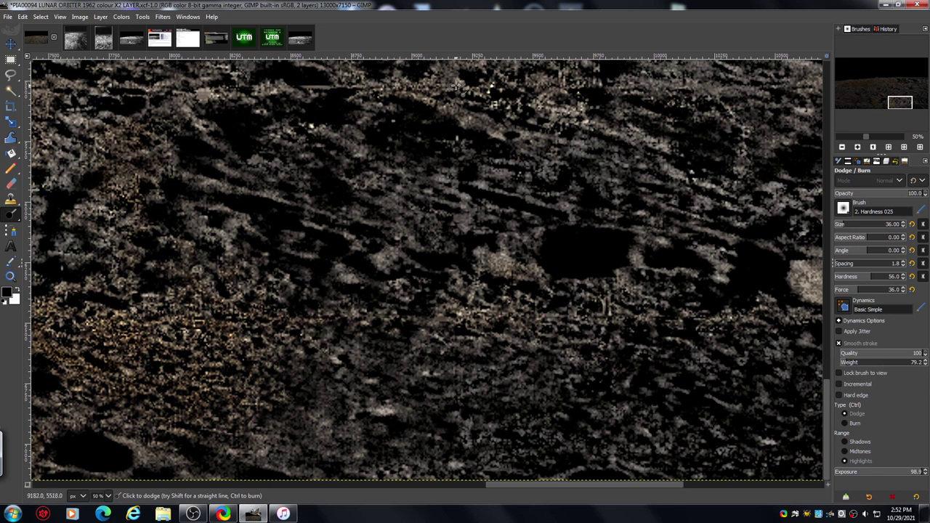
Dodge the ridge highlights near the top, then pan toward the large dark crater.
left_click_drag(448, 100, 471, 100)
left_click_drag(468, 133, 470, 155)
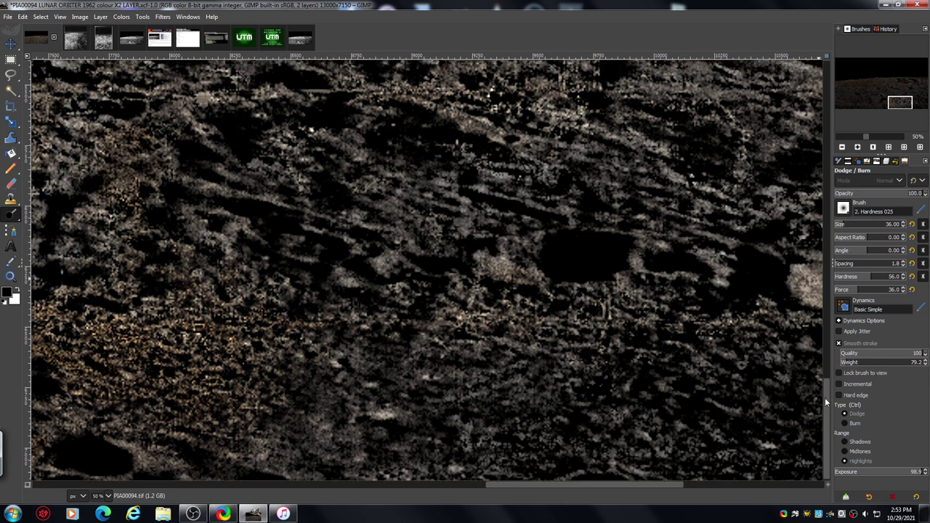
left_click_drag(825, 402, 825, 382)
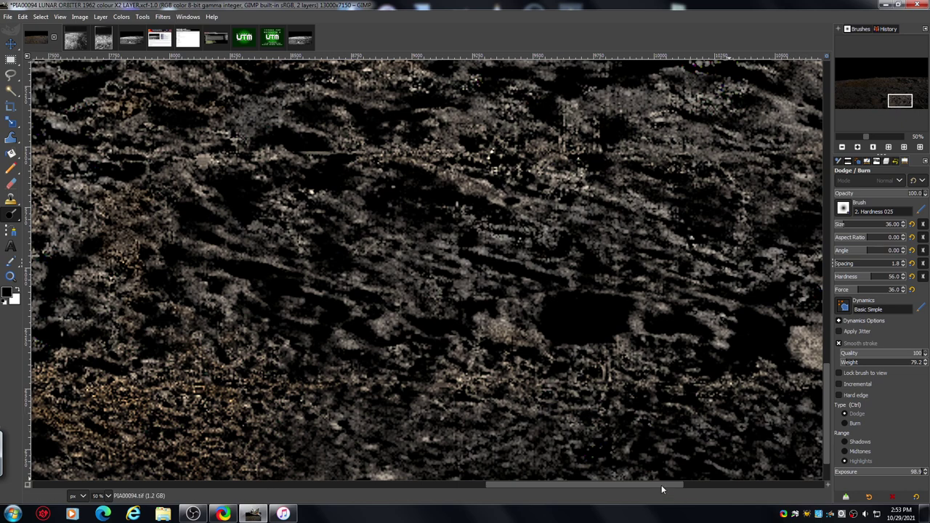
left_click_drag(662, 485, 580, 478)
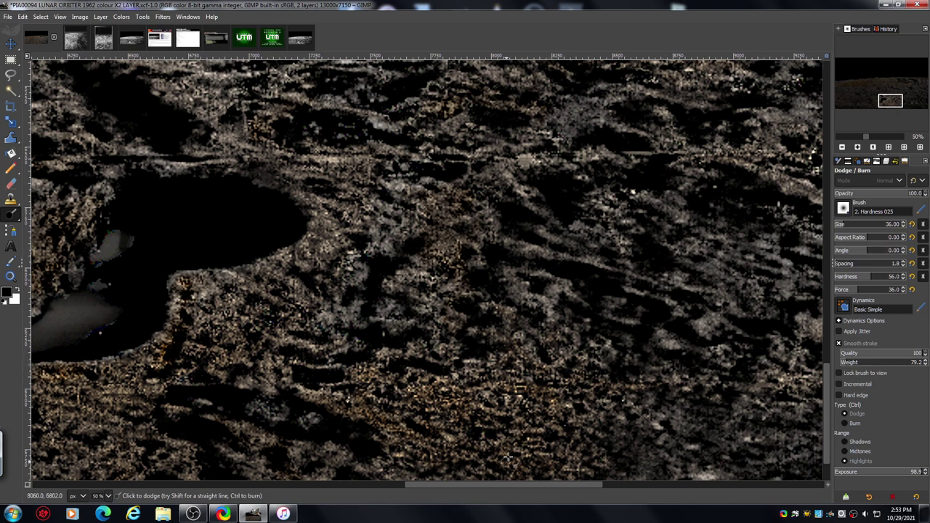
left_click_drag(506, 483, 413, 481)
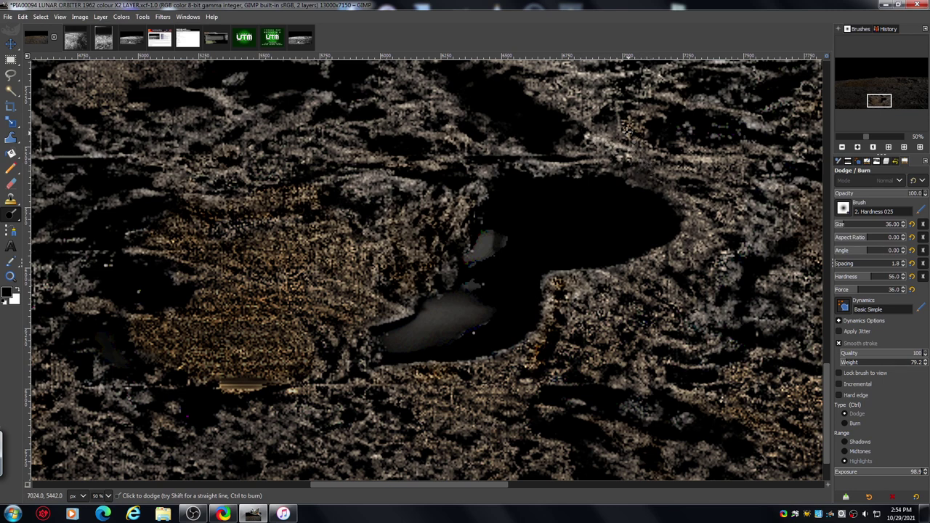
Dodge the highlights along the upper rim of the large dark crater.
left_click_drag(621, 125, 637, 99)
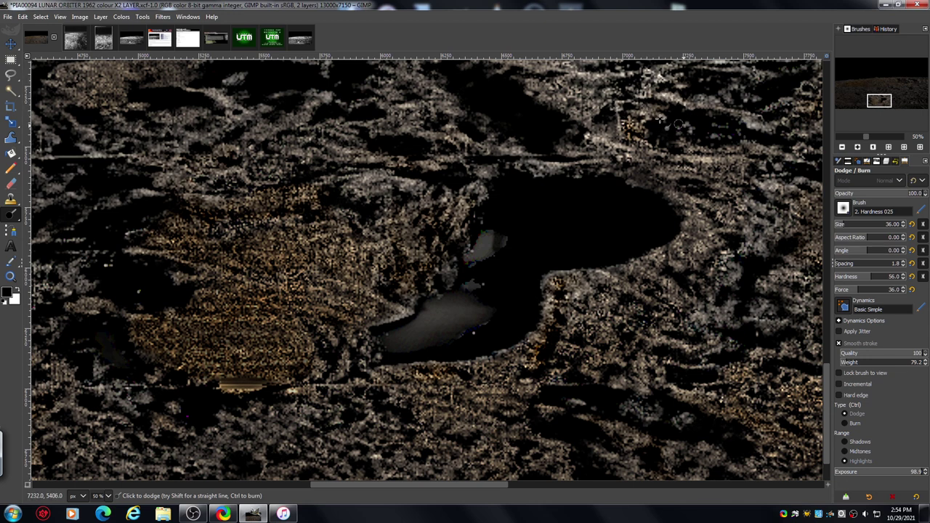
mouse_move(592, 103)
left_mouse_down()
mouse_move(550, 91)
mouse_move(579, 107)
mouse_move(565, 113)
left_mouse_up()
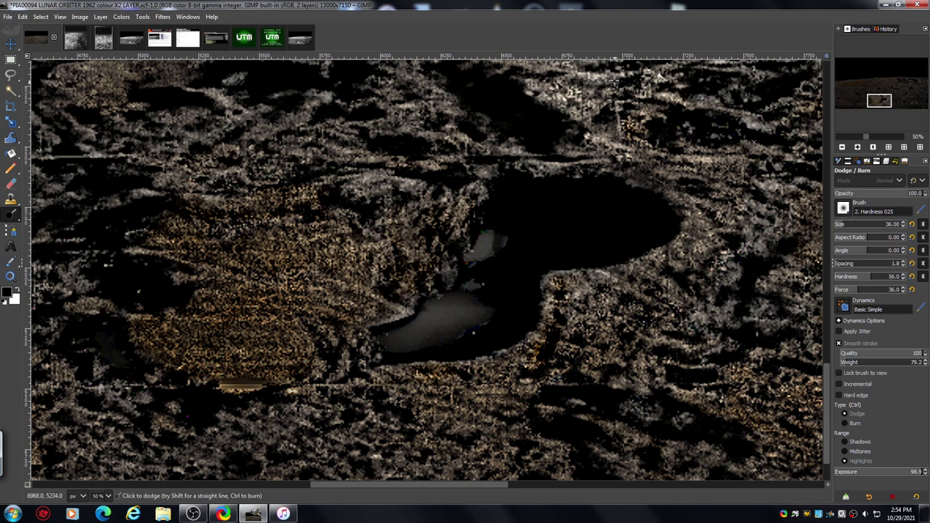
left_click_drag(826, 380, 826, 348)
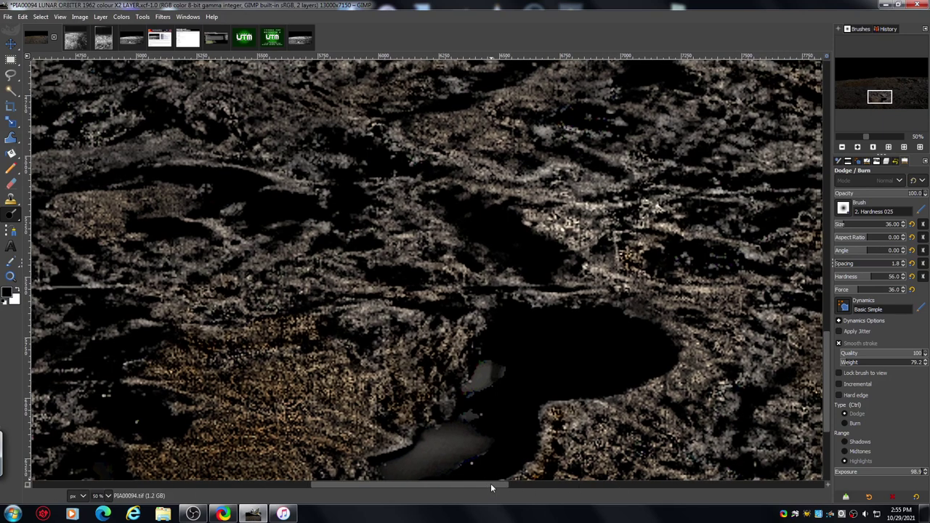
Zoom in to 100% and dodge the pale streaks above the crater, upper left to middle.
left_click_drag(490, 483, 535, 488)
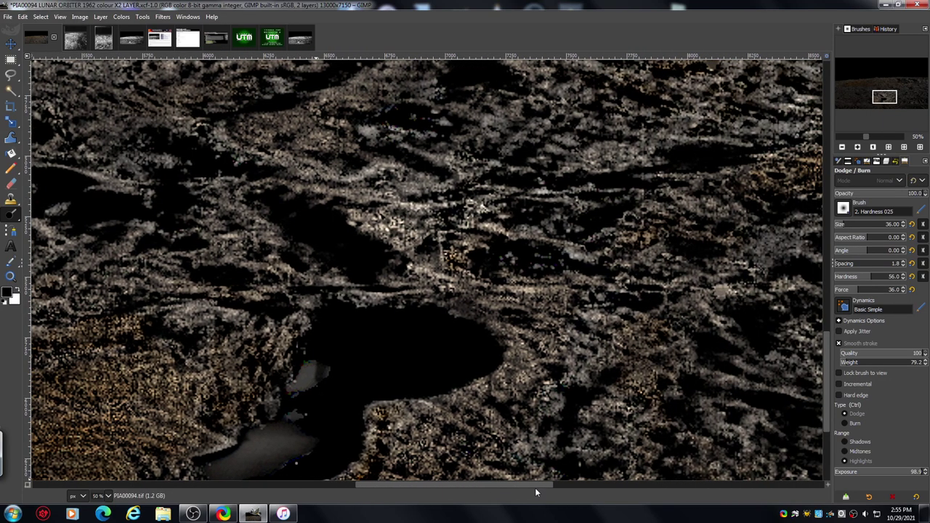
left_click(858, 148)
left_click(858, 147)
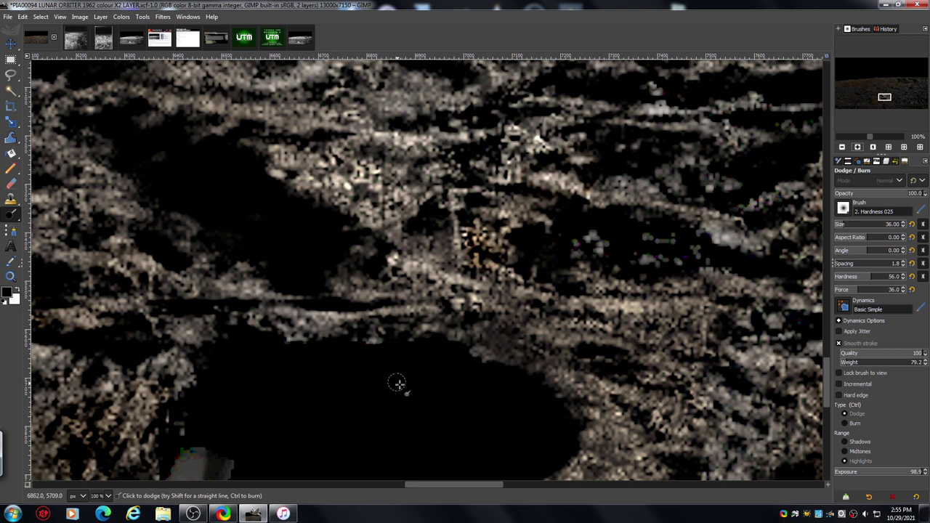
mouse_move(172, 112)
left_mouse_down()
mouse_move(210, 110)
mouse_move(262, 108)
mouse_move(271, 133)
mouse_move(282, 99)
mouse_move(319, 94)
mouse_move(280, 100)
mouse_move(319, 91)
left_mouse_up()
mouse_move(497, 98)
left_mouse_down()
mouse_move(562, 91)
mouse_move(537, 120)
mouse_move(549, 130)
mouse_move(588, 115)
mouse_move(574, 111)
mouse_move(575, 122)
mouse_move(578, 101)
mouse_move(644, 129)
mouse_move(697, 132)
mouse_move(686, 116)
mouse_move(782, 104)
mouse_move(784, 133)
mouse_move(735, 131)
mouse_move(777, 138)
left_mouse_up()
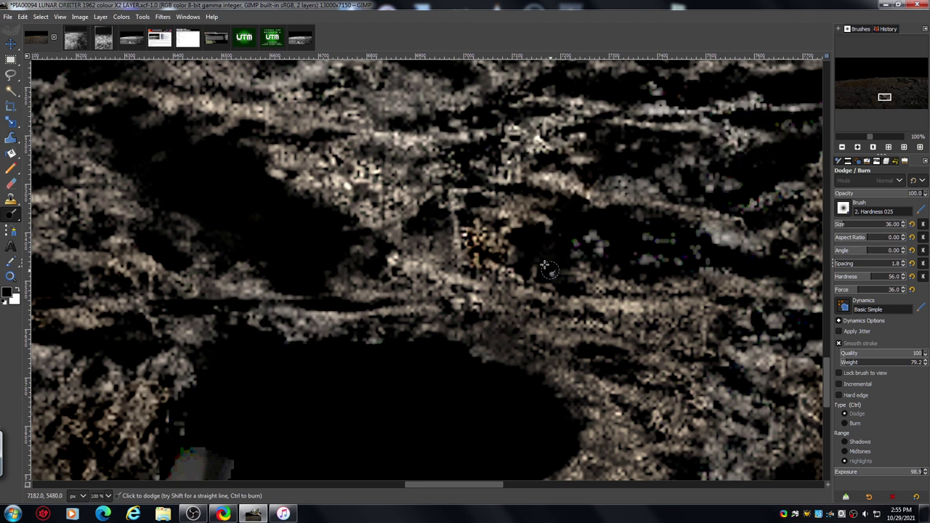
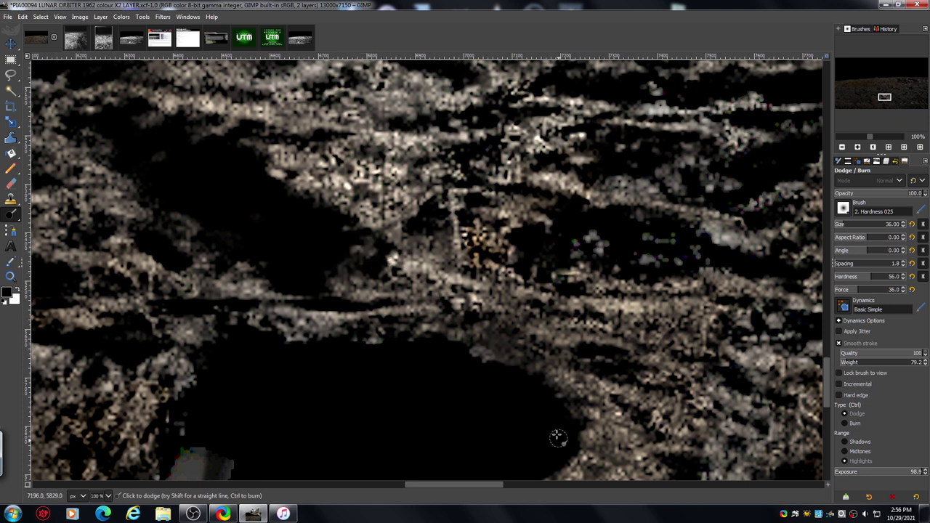
Zoom in two steps on the crater terrain, then zoom back out to 50% for a wider view.
left_click_drag(494, 486, 488, 487)
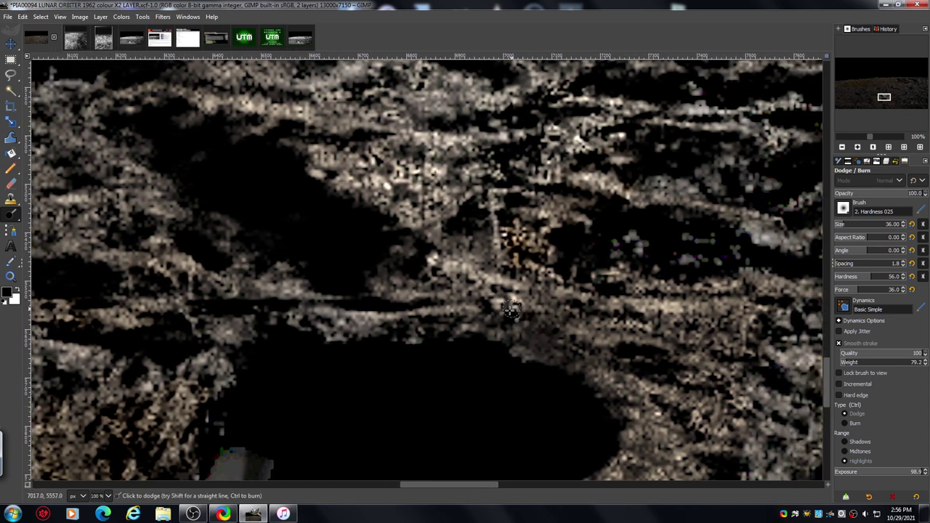
left_click(857, 148)
left_click(857, 148)
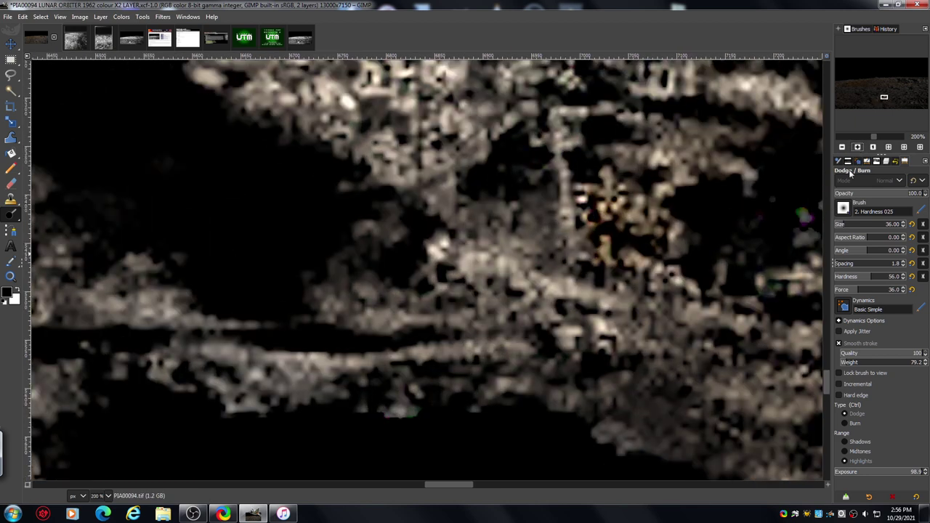
left_click_drag(826, 378, 826, 379)
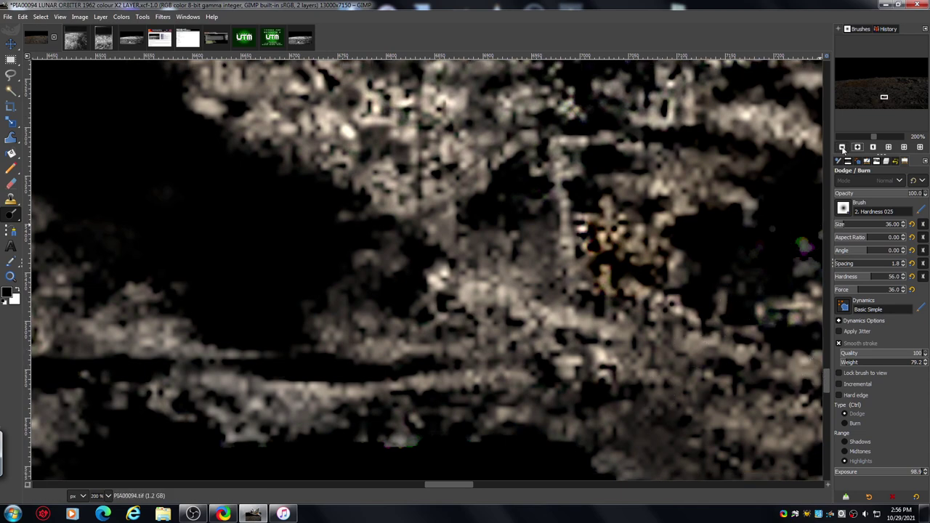
left_click(843, 148)
left_click(843, 148)
left_click(843, 147)
Pan left and down to the terrain left of the dark crater, viewed at 67%.
left_click(843, 148)
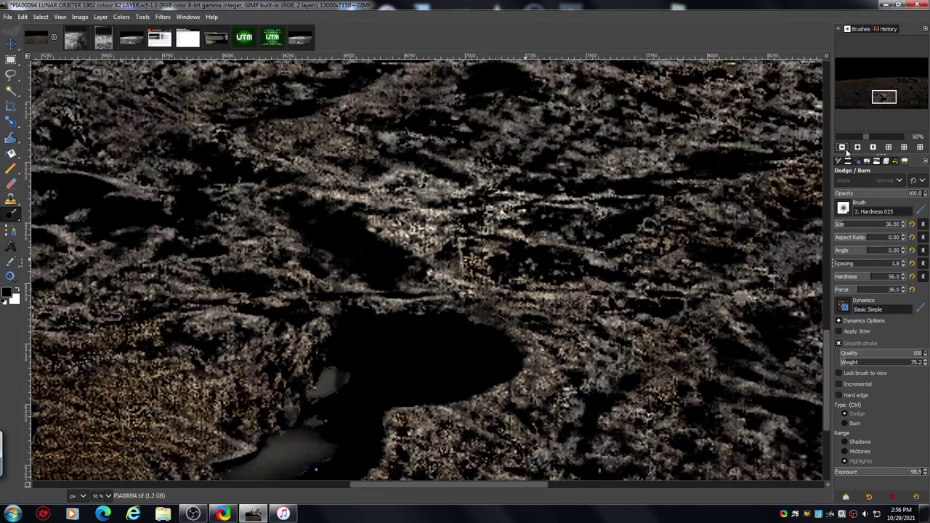
left_click_drag(532, 485, 455, 485)
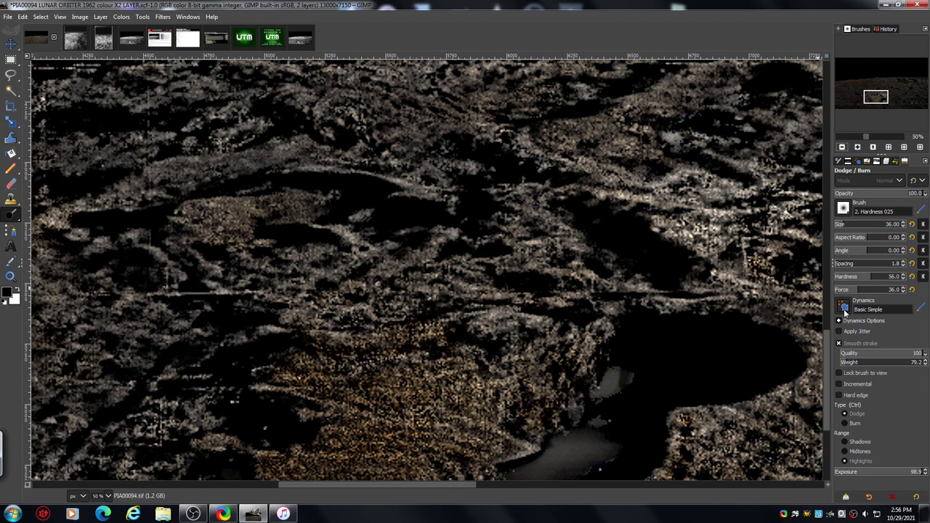
left_click_drag(825, 367, 827, 401)
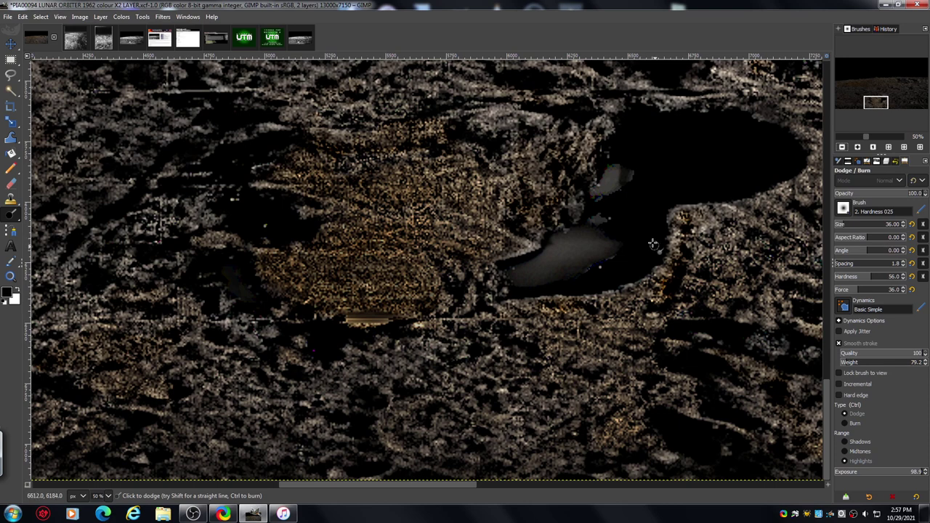
left_click_drag(462, 484, 389, 485)
Pan left to the ridged terrain and show it at 100% zoom.
left_click(859, 147)
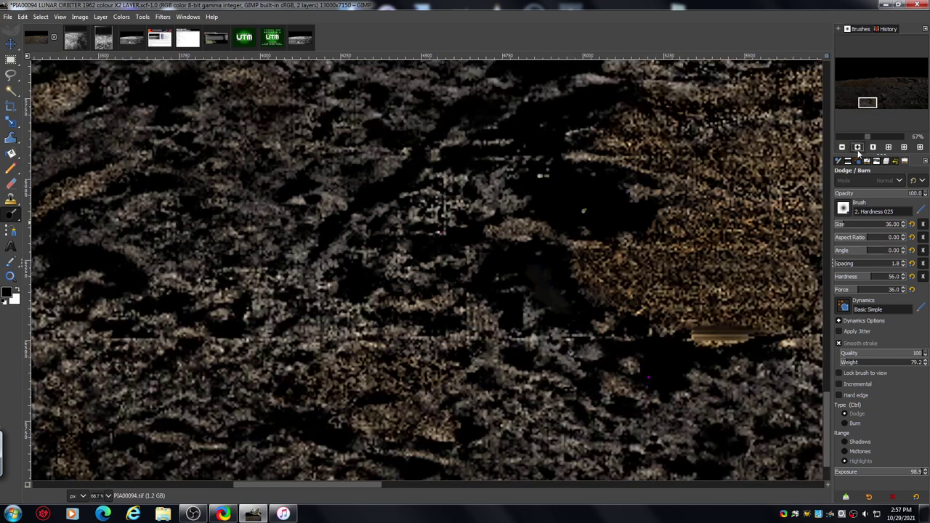
left_click_drag(375, 485, 368, 489)
left_click_drag(828, 407, 825, 429)
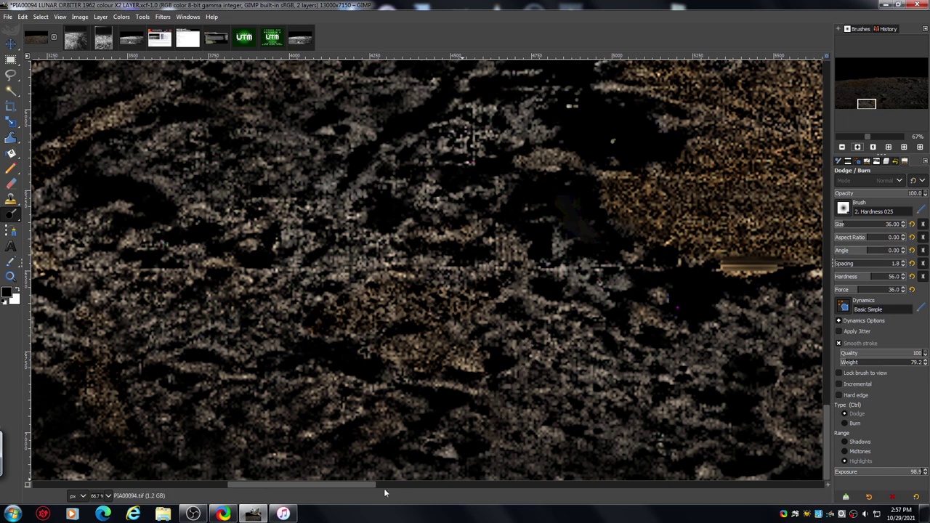
left_click_drag(360, 484, 304, 482)
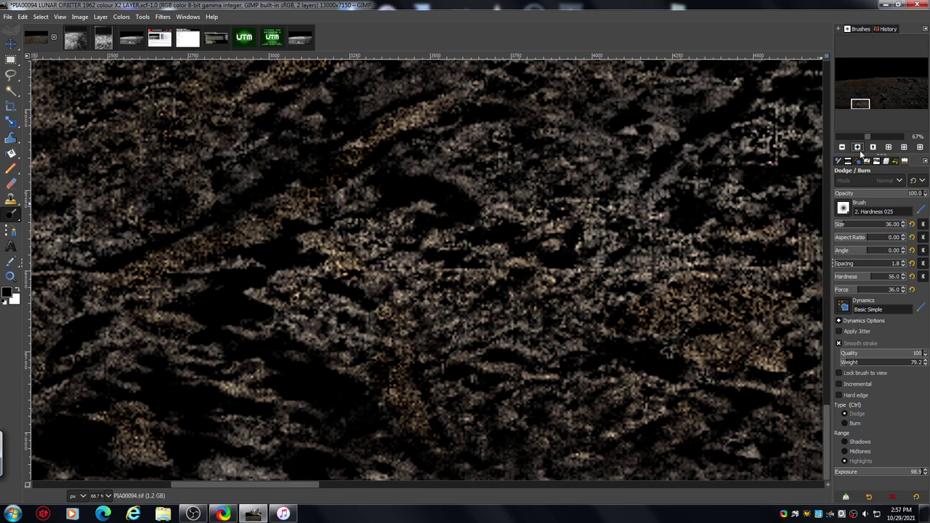
left_click(858, 147)
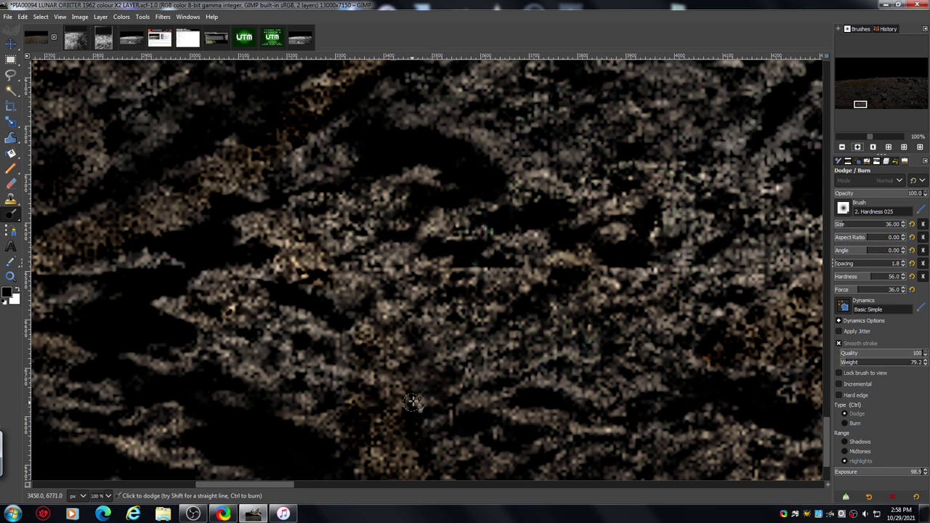
scroll(283, 485, "left", 2)
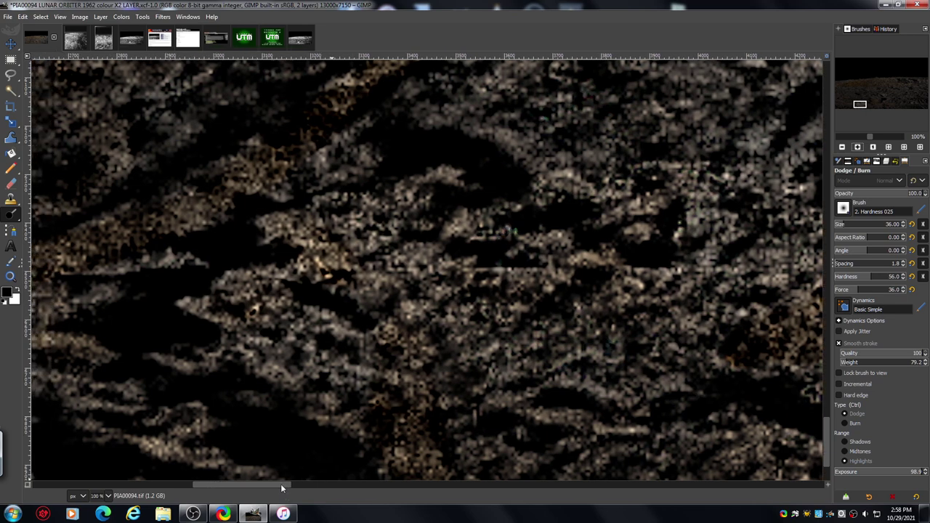
left_click_drag(281, 484, 244, 484)
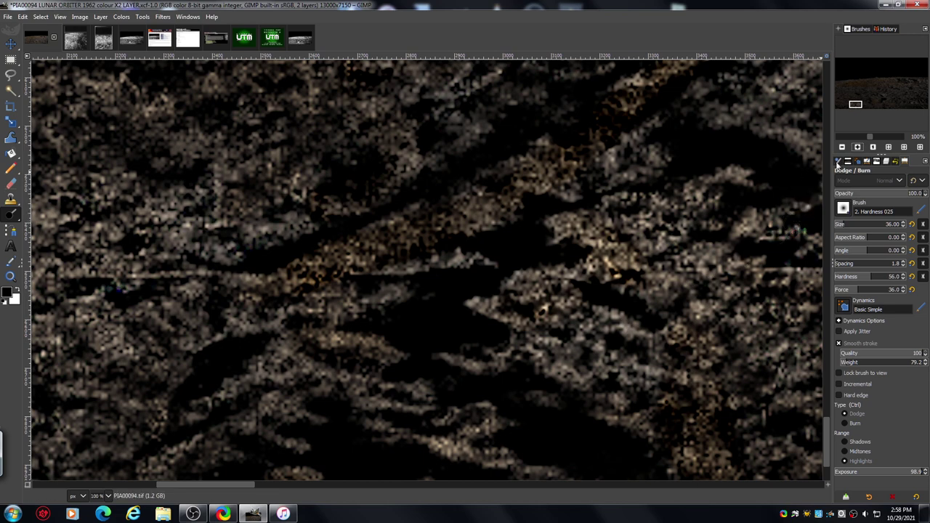
At 67% zoom, dodge one horizontal streak of highlights across the left-side terrain.
left_click(841, 146)
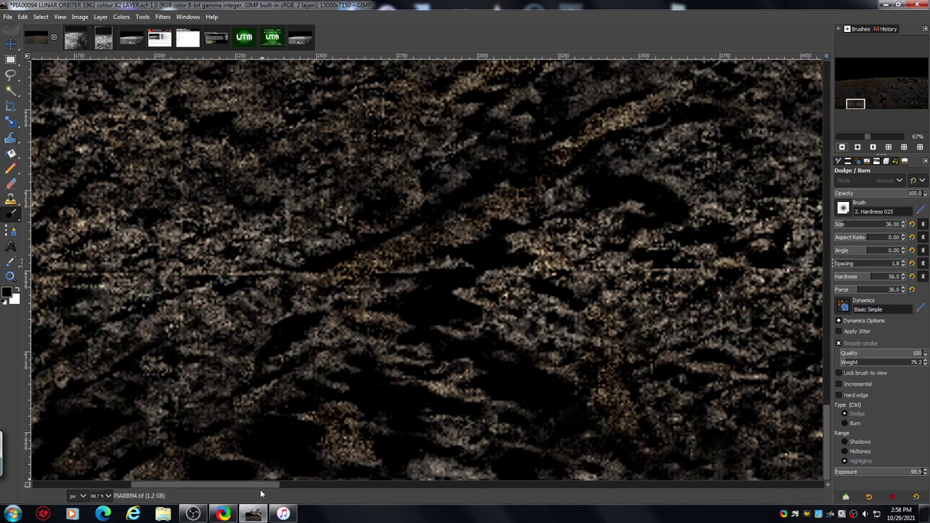
left_click_drag(245, 274, 301, 273)
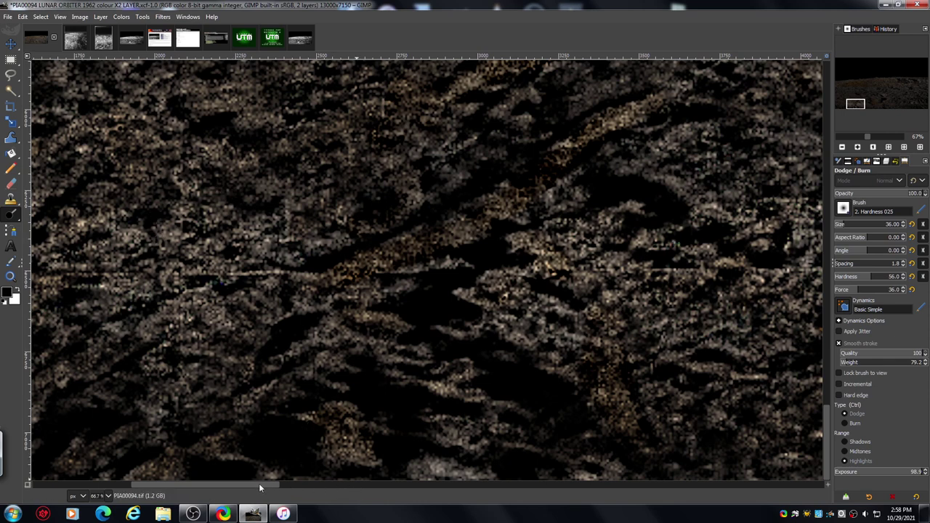
left_click_drag(259, 483, 201, 485)
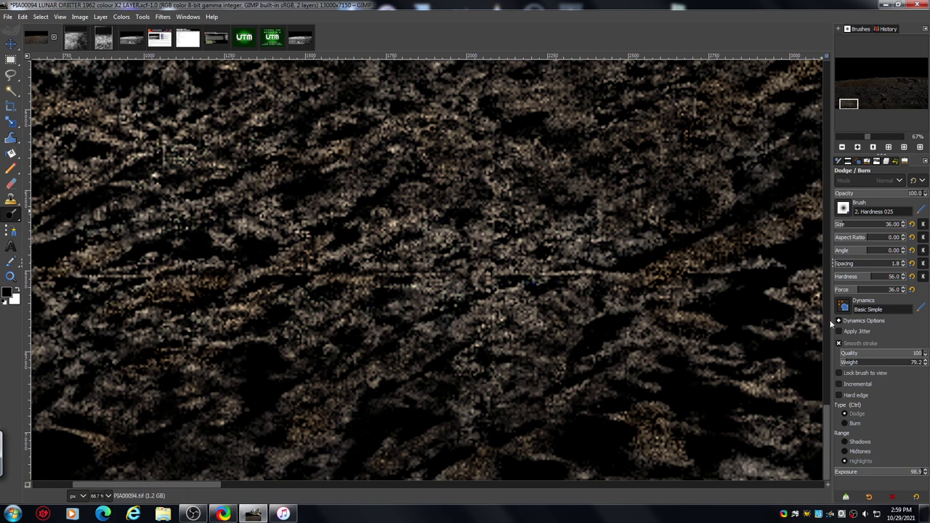
left_click_drag(824, 410, 824, 390)
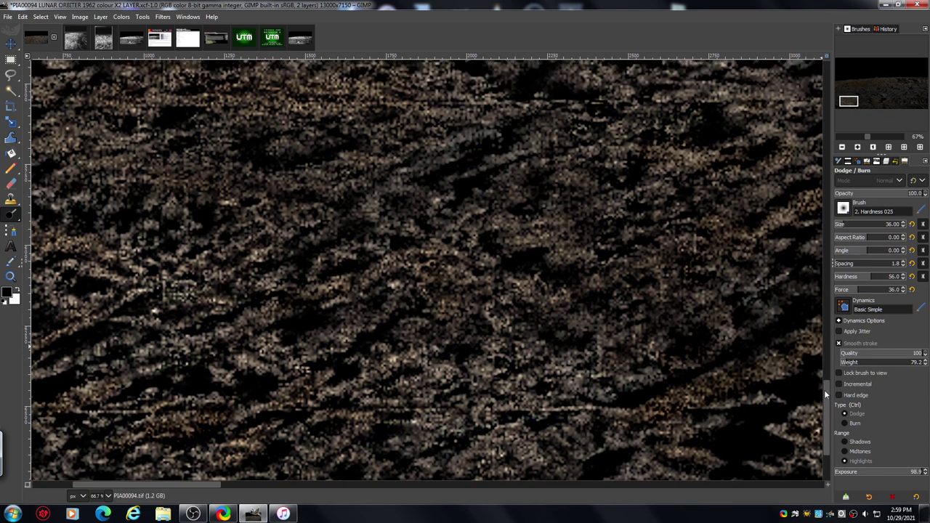
Check the terrain at 150%, then return to 67% and pan to the image's far left edge.
left_click(858, 147)
left_click(858, 147)
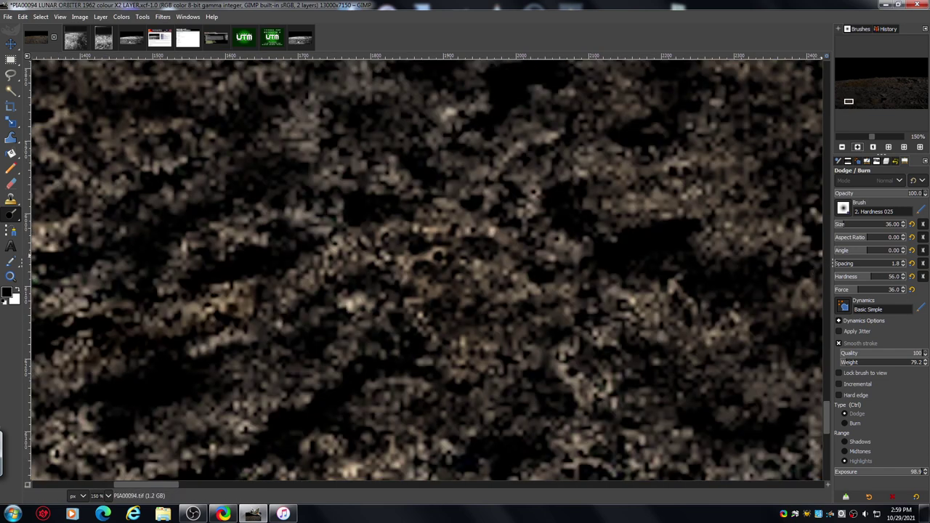
left_click_drag(826, 408, 821, 434)
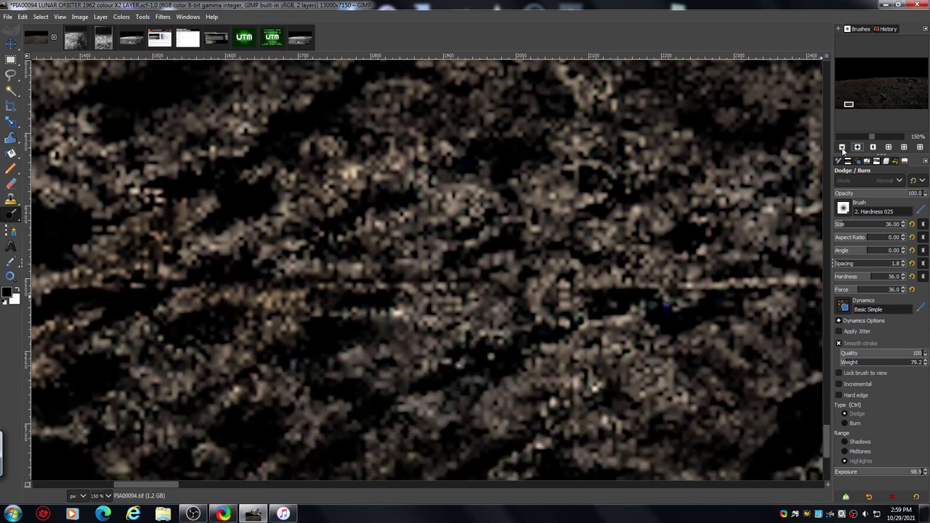
left_click(841, 146)
left_click(842, 147)
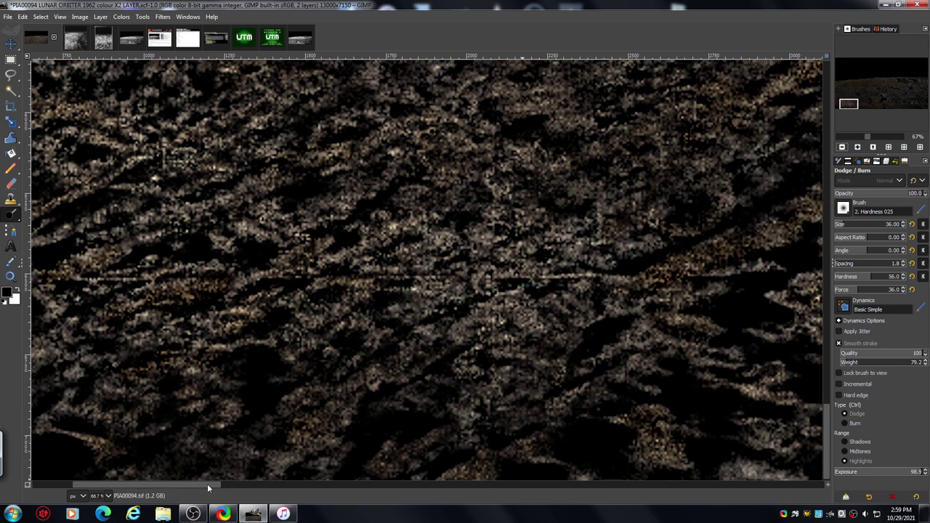
left_click_drag(207, 487, 199, 489)
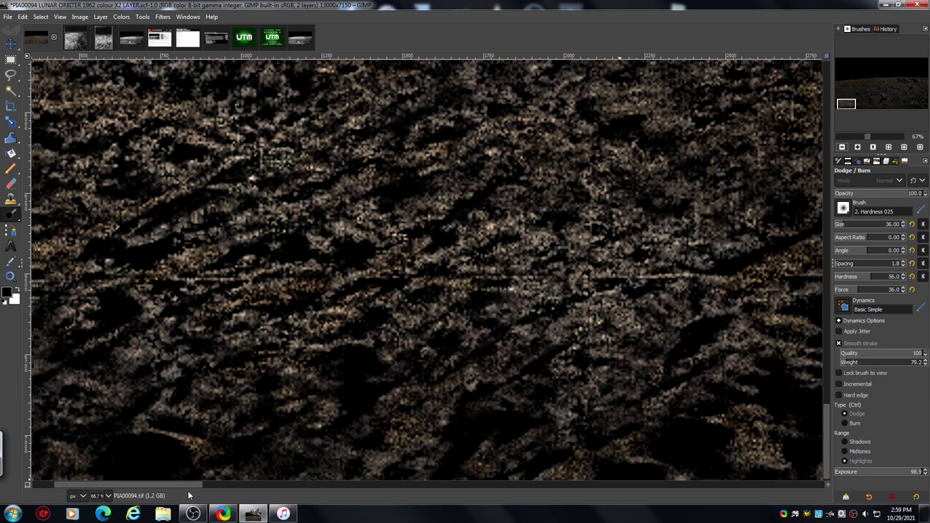
left_click_drag(194, 495, 166, 494)
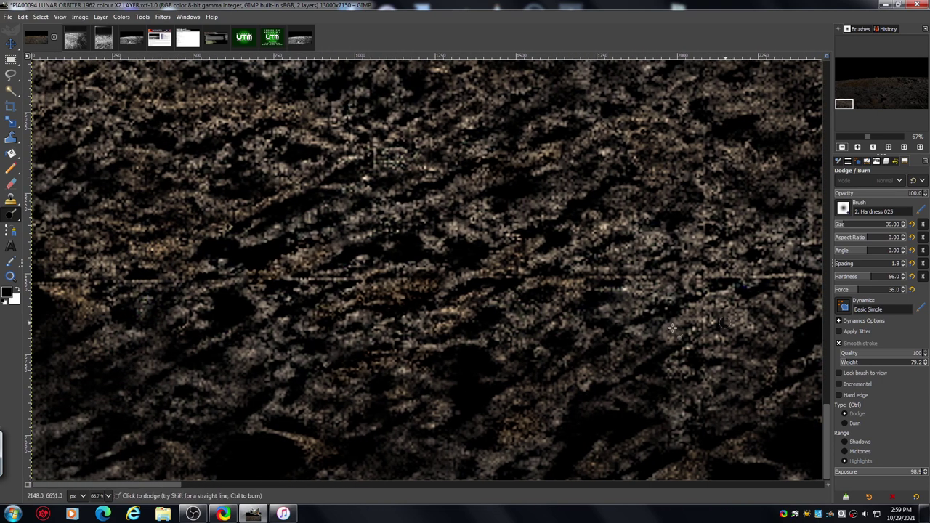
left_click_drag(826, 429, 815, 383)
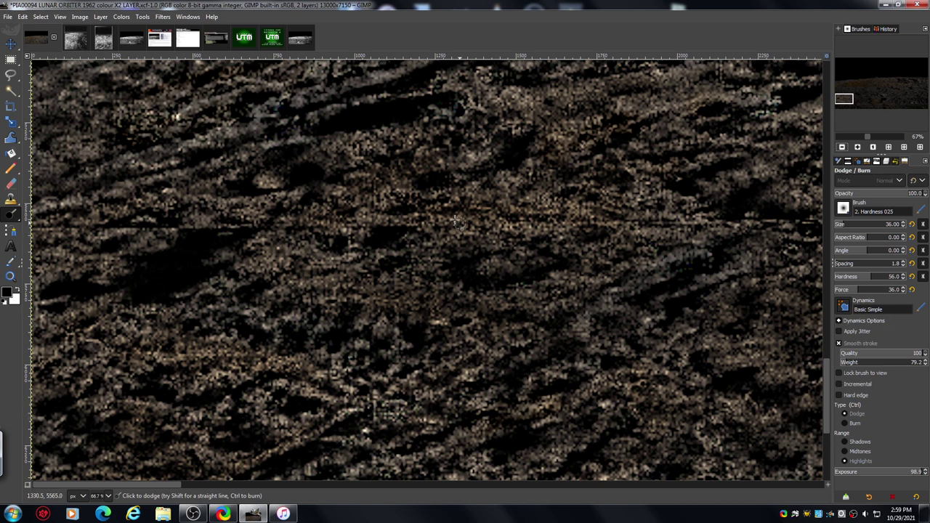
At 100% zoom, dodge highlights in three strokes across the upper and middle left-edge terrain.
left_click(859, 147)
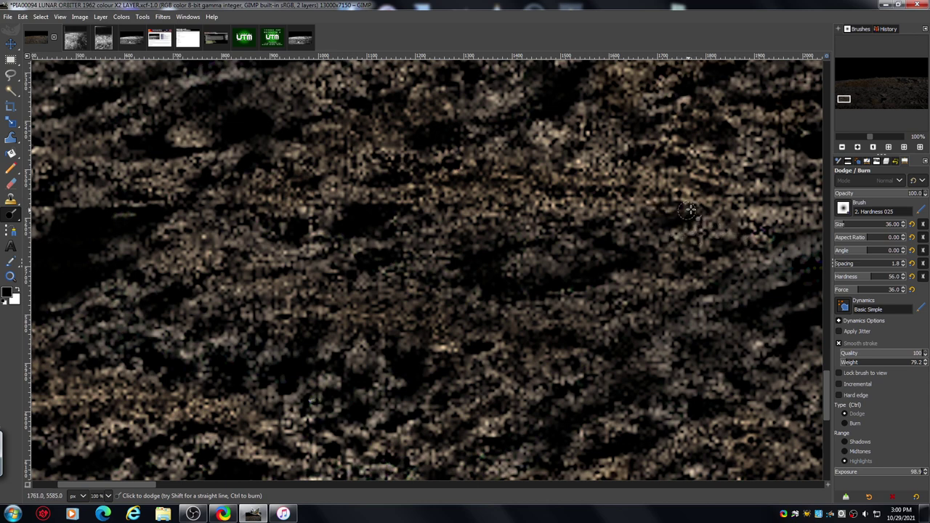
mouse_move(573, 246)
left_mouse_down()
mouse_move(620, 259)
mouse_move(550, 272)
mouse_move(522, 260)
mouse_move(501, 270)
left_mouse_up()
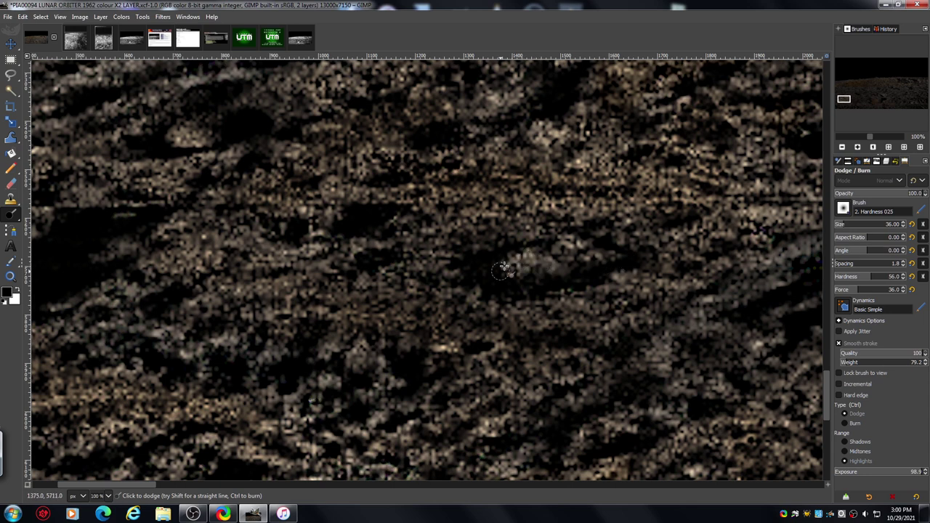
mouse_move(506, 233)
left_mouse_down()
mouse_move(443, 227)
mouse_move(346, 253)
mouse_move(345, 235)
mouse_move(324, 216)
mouse_move(353, 220)
mouse_move(332, 179)
mouse_move(322, 188)
mouse_move(385, 214)
mouse_move(342, 170)
mouse_move(323, 168)
mouse_move(338, 163)
mouse_move(295, 178)
mouse_move(311, 177)
mouse_move(303, 183)
mouse_move(312, 168)
mouse_move(293, 175)
mouse_move(268, 162)
mouse_move(248, 188)
left_mouse_up()
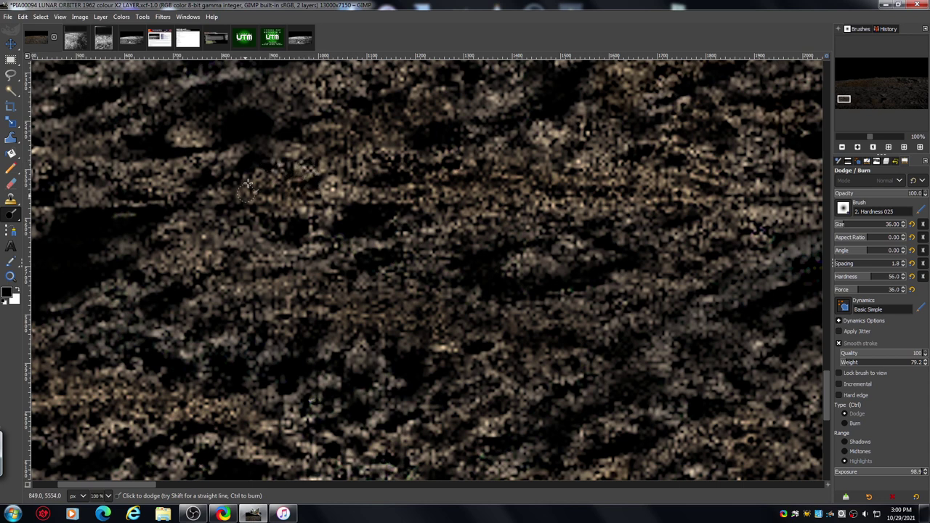
mouse_move(413, 148)
left_mouse_down()
mouse_move(388, 150)
mouse_move(389, 109)
mouse_move(395, 125)
mouse_move(443, 117)
left_mouse_up()
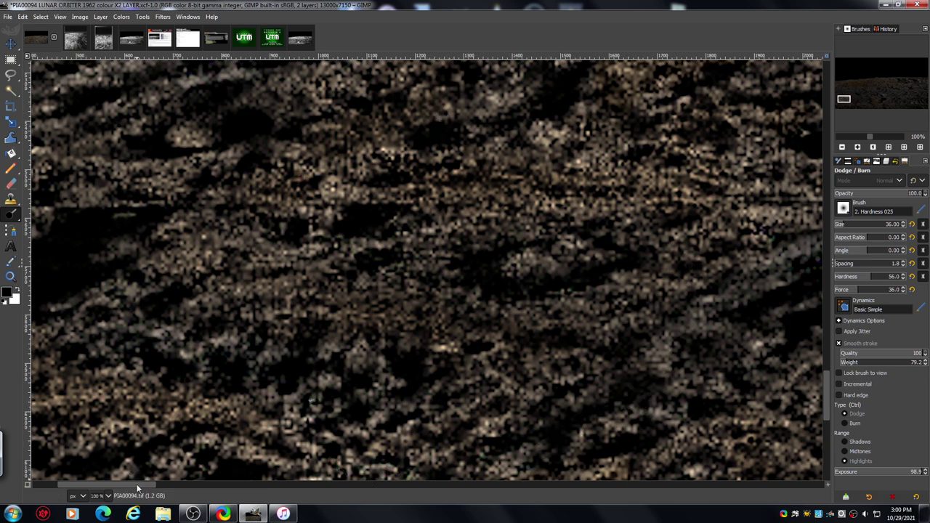
left_click_drag(139, 487, 114, 497)
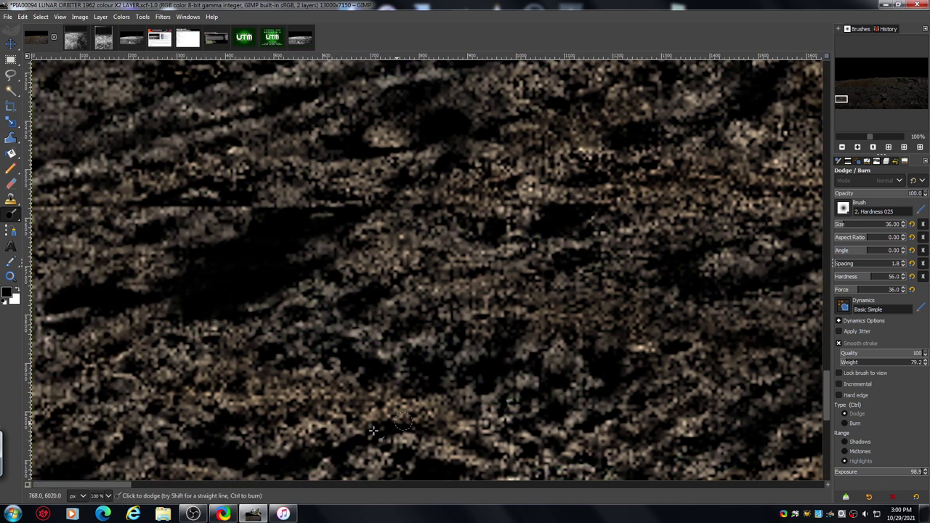
Dodge highlights over the dark patch in several strokes, then zoom to 67% and dodge the top patch.
left_click_drag(827, 391, 822, 366)
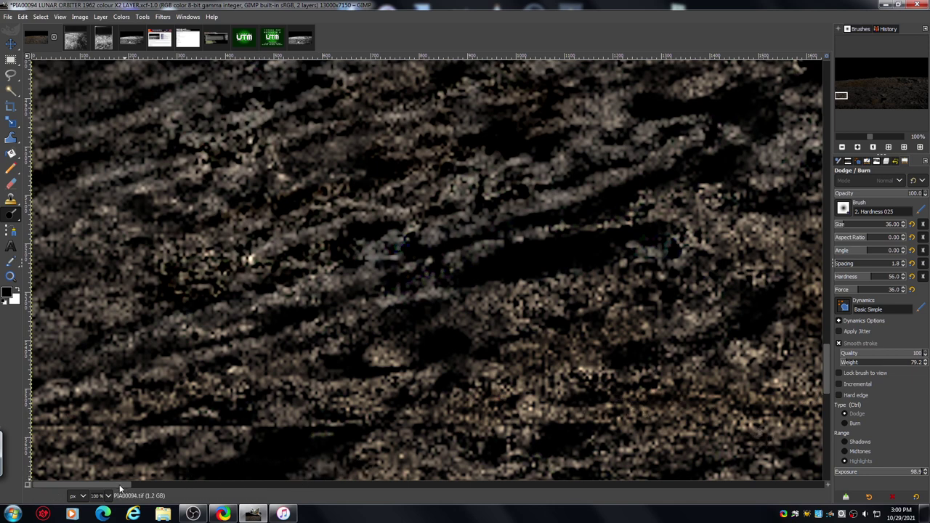
left_click_drag(120, 487, 170, 492)
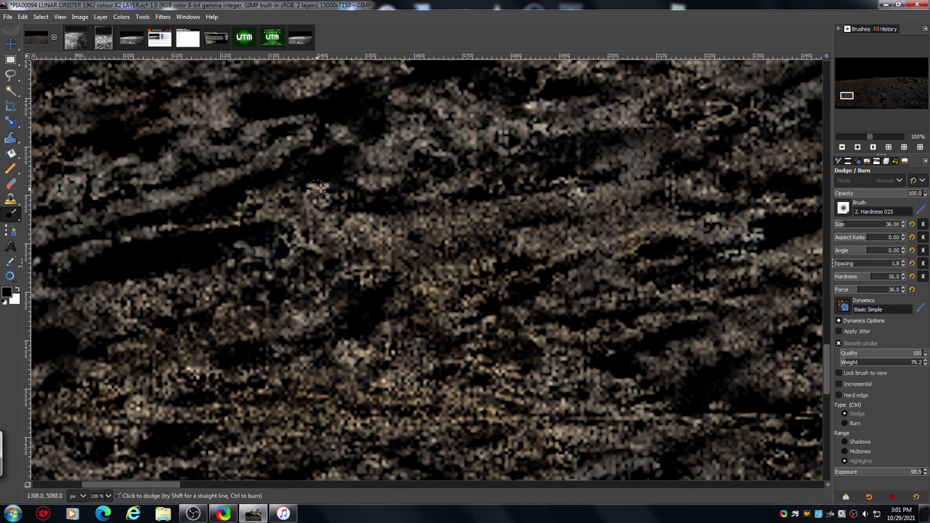
mouse_move(319, 189)
left_mouse_down()
mouse_move(314, 238)
mouse_move(329, 229)
mouse_move(340, 255)
mouse_move(310, 264)
mouse_move(272, 249)
mouse_move(271, 224)
mouse_move(240, 261)
mouse_move(217, 245)
mouse_move(272, 276)
mouse_move(281, 263)
mouse_move(293, 271)
mouse_move(299, 263)
mouse_move(335, 264)
mouse_move(333, 240)
mouse_move(331, 252)
mouse_move(359, 254)
mouse_move(328, 246)
mouse_move(326, 291)
mouse_move(308, 283)
mouse_move(279, 291)
mouse_move(259, 304)
mouse_move(269, 313)
mouse_move(254, 308)
mouse_move(272, 325)
mouse_move(260, 308)
mouse_move(284, 320)
mouse_move(281, 290)
mouse_move(231, 294)
mouse_move(200, 261)
mouse_move(249, 271)
left_mouse_up()
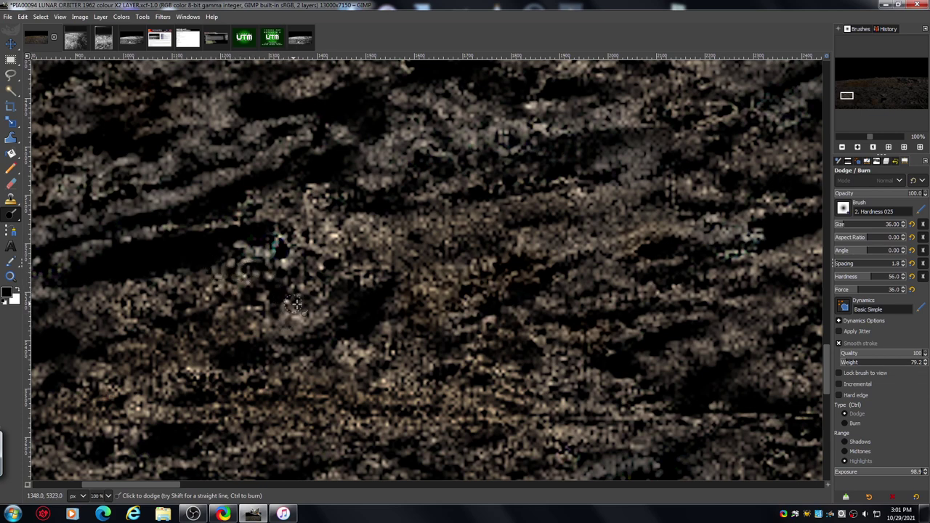
mouse_move(295, 304)
left_mouse_down()
mouse_move(254, 274)
mouse_move(279, 298)
mouse_move(306, 303)
mouse_move(297, 278)
left_mouse_up()
mouse_move(368, 296)
left_mouse_down()
mouse_move(344, 298)
mouse_move(338, 319)
mouse_move(352, 315)
mouse_move(344, 302)
mouse_move(355, 307)
mouse_move(341, 331)
mouse_move(319, 341)
mouse_move(305, 326)
mouse_move(295, 337)
mouse_move(238, 344)
mouse_move(219, 325)
mouse_move(236, 349)
mouse_move(224, 327)
mouse_move(232, 345)
mouse_move(217, 357)
mouse_move(183, 326)
mouse_move(176, 338)
mouse_move(189, 326)
mouse_move(179, 333)
mouse_move(182, 309)
left_mouse_up()
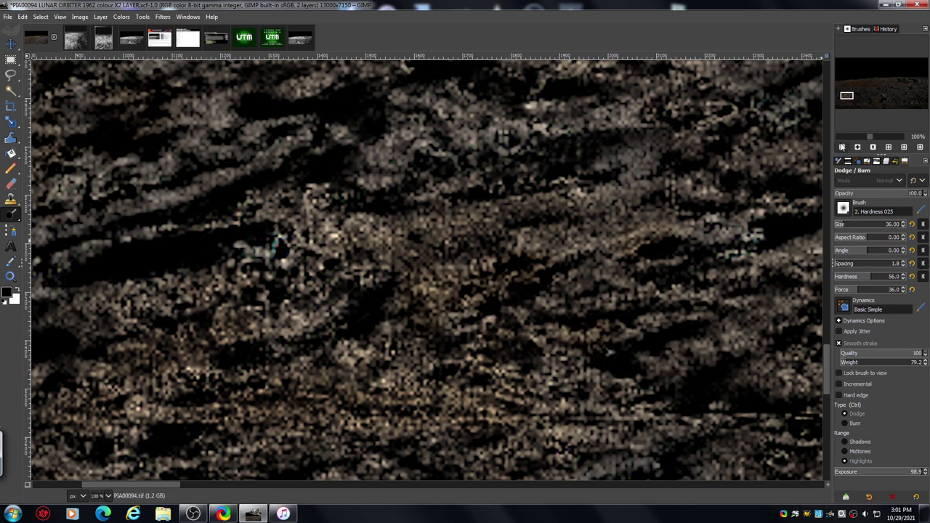
left_click(843, 147)
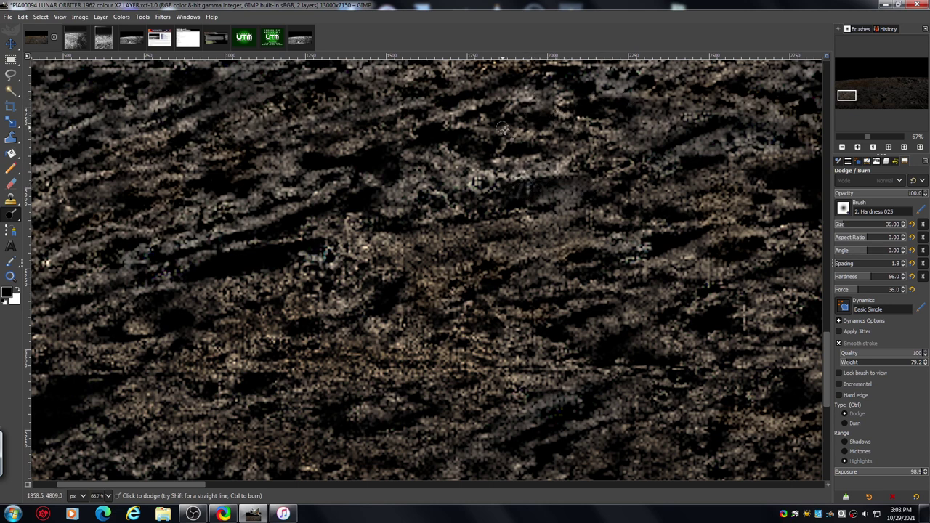
mouse_move(502, 128)
left_mouse_down()
mouse_move(474, 134)
mouse_move(478, 141)
mouse_move(525, 124)
mouse_move(498, 116)
mouse_move(502, 124)
mouse_move(489, 122)
mouse_move(546, 112)
mouse_move(519, 112)
mouse_move(546, 104)
mouse_move(489, 90)
mouse_move(518, 80)
mouse_move(454, 91)
left_mouse_up()
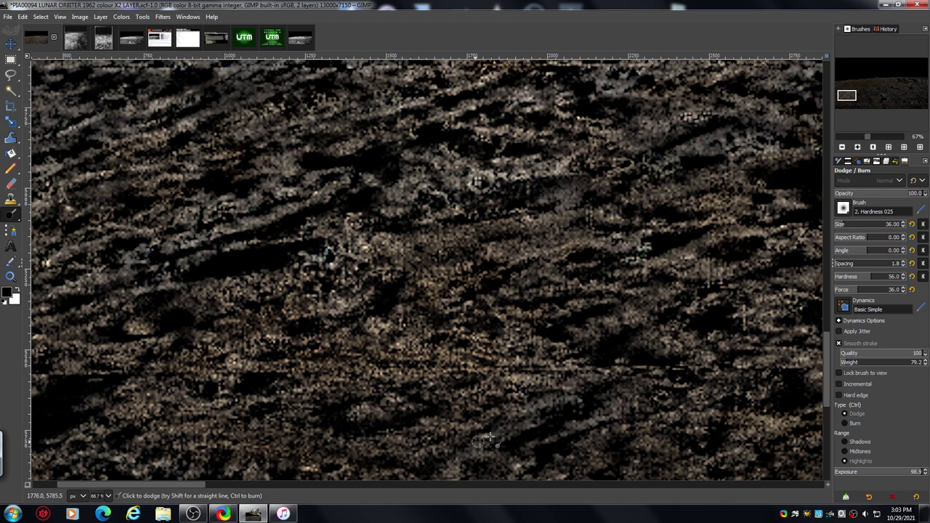
left_click_drag(192, 485, 280, 488)
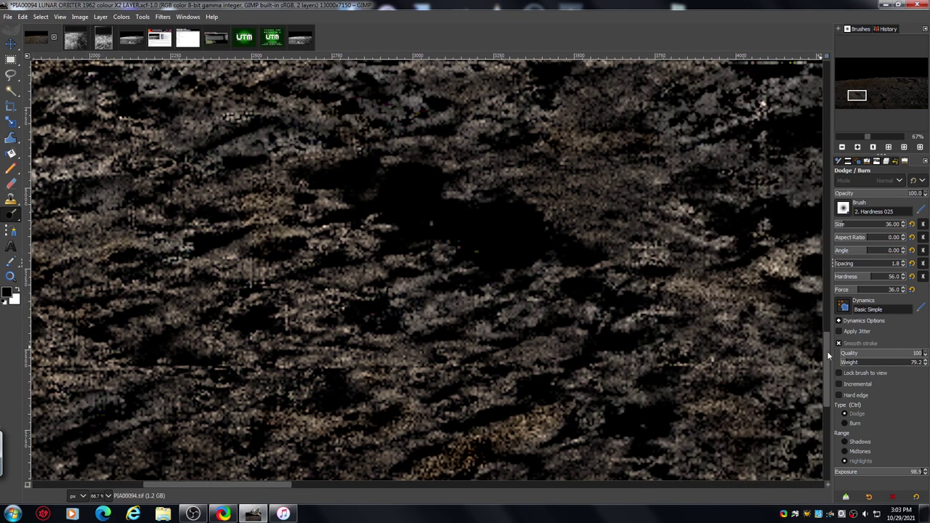
left_click(858, 147)
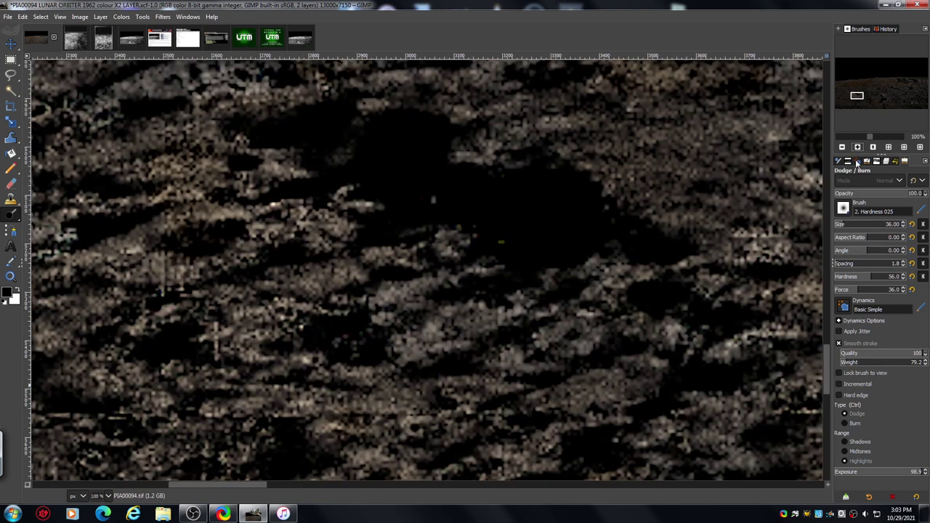
left_click_drag(825, 367, 825, 356)
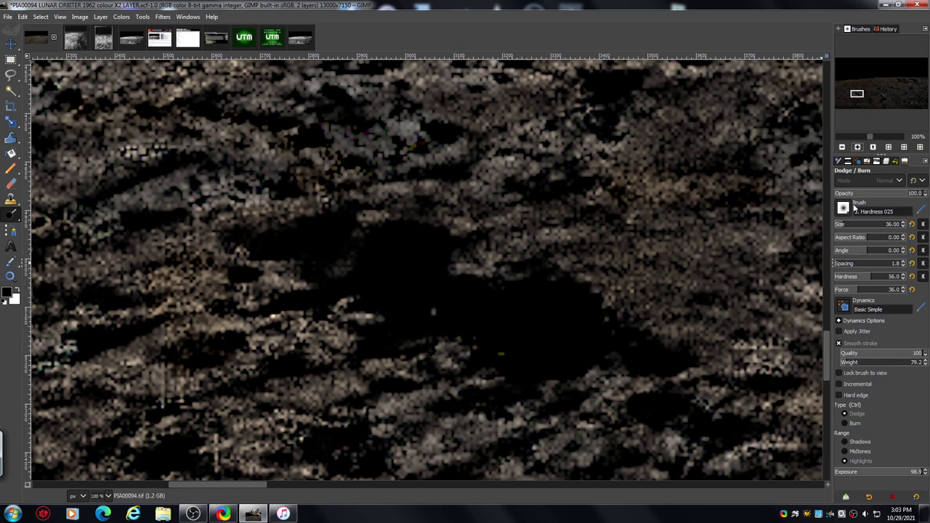
left_click(842, 147)
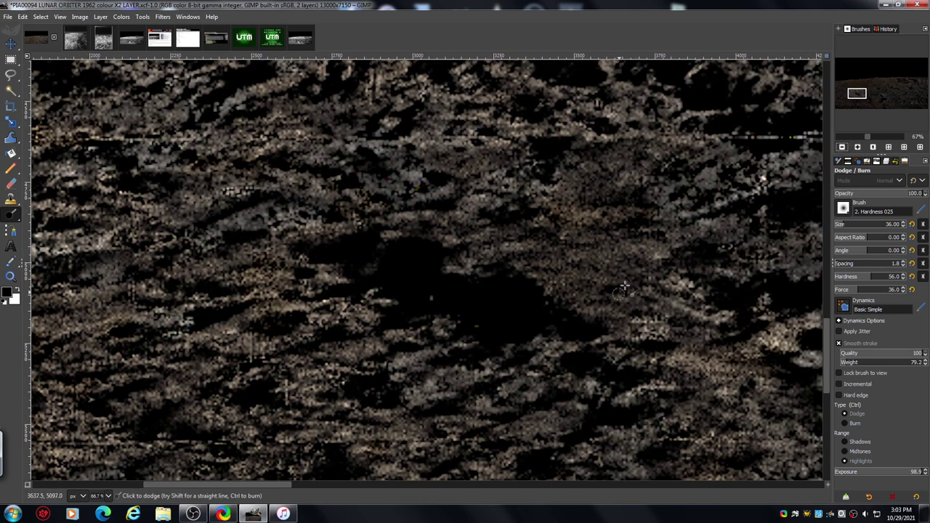
left_click_drag(270, 484, 338, 490)
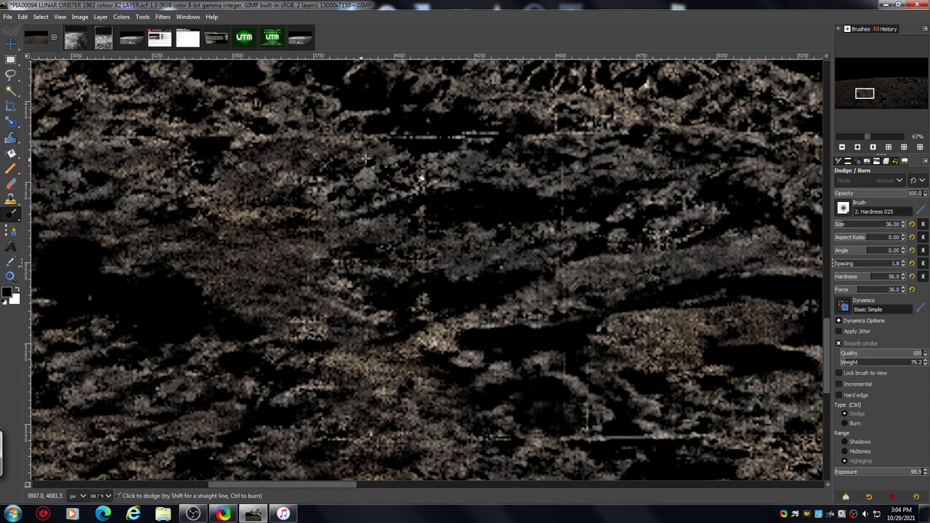
Dodge highlights along the upper-left terrain, then zoom out to 50%.
left_click_drag(360, 160, 399, 144)
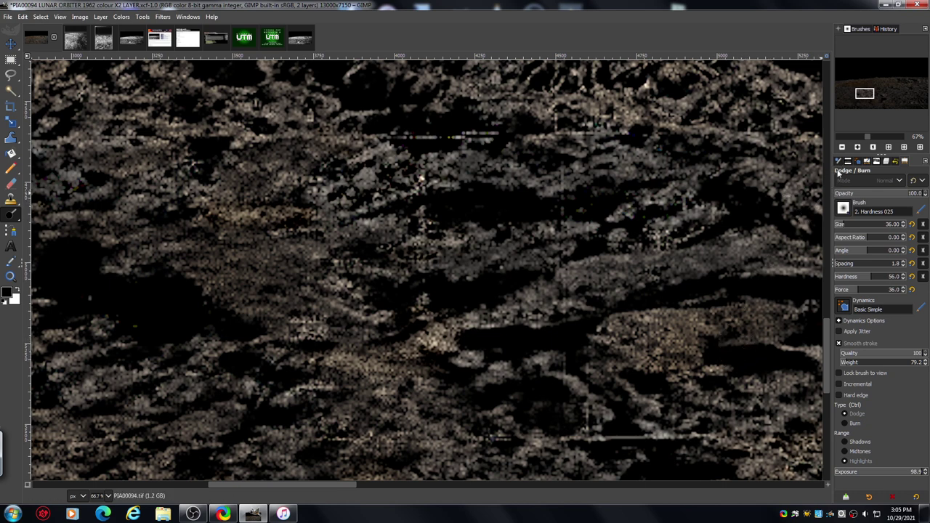
scroll(826, 342, "up", 2)
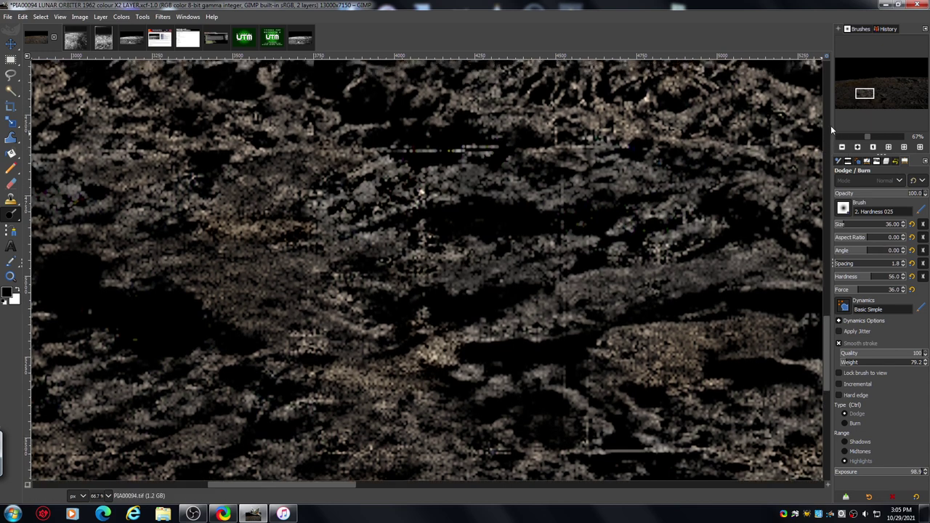
left_click(843, 147)
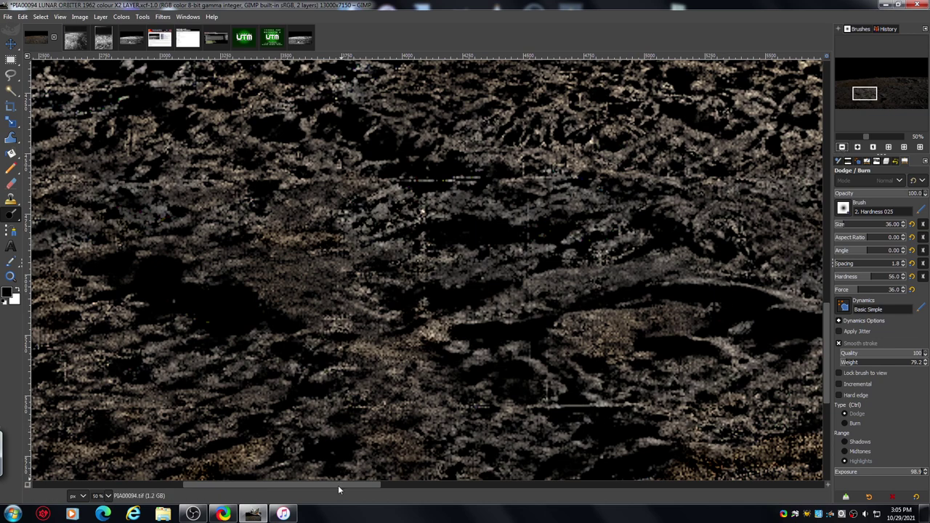
left_click_drag(338, 489, 391, 483)
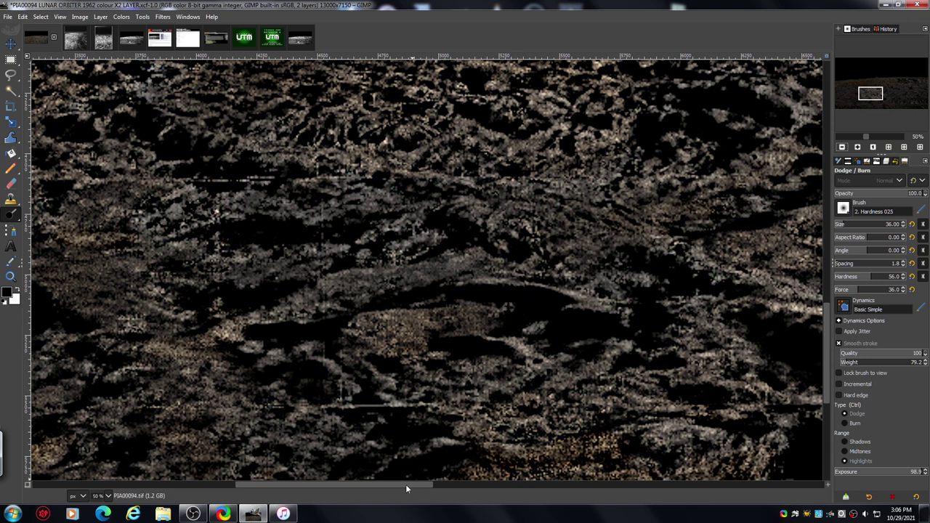
left_click_drag(405, 488, 432, 486)
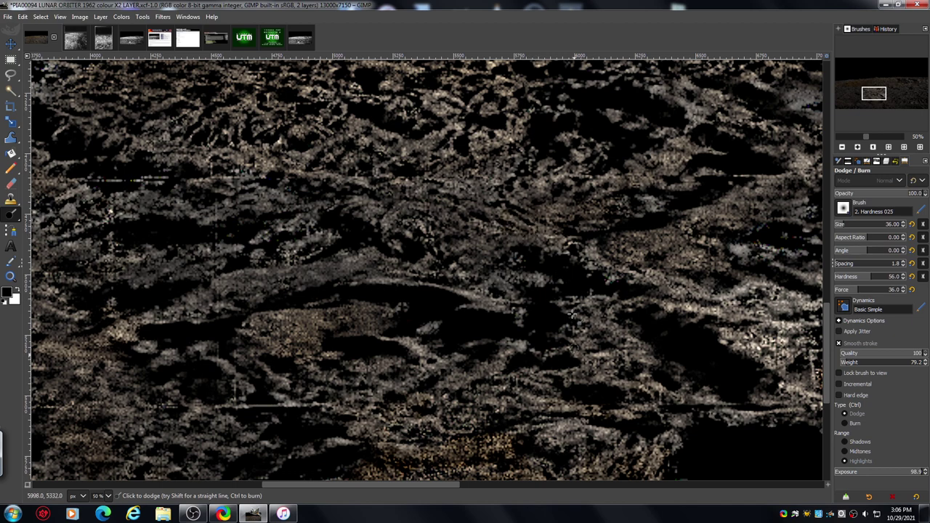
left_click_drag(440, 486, 551, 494)
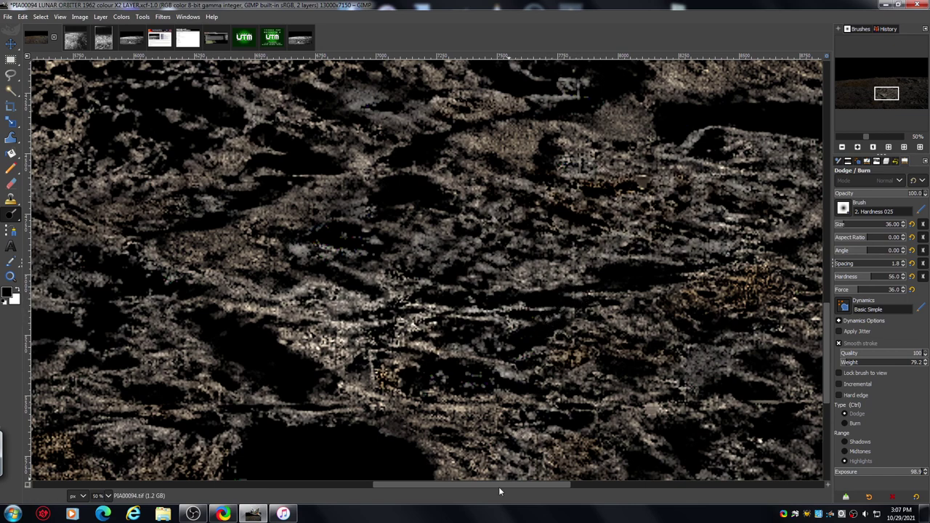
left_click_drag(494, 484, 574, 491)
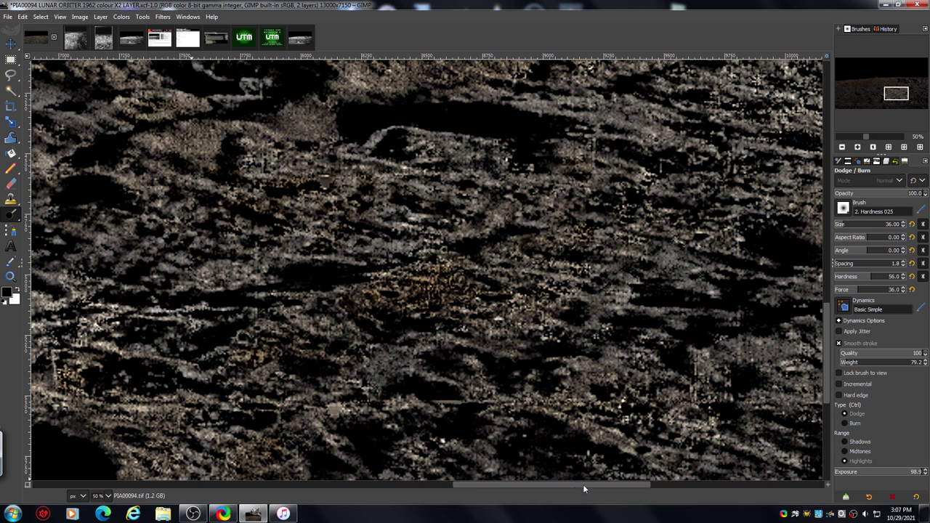
left_click(857, 148)
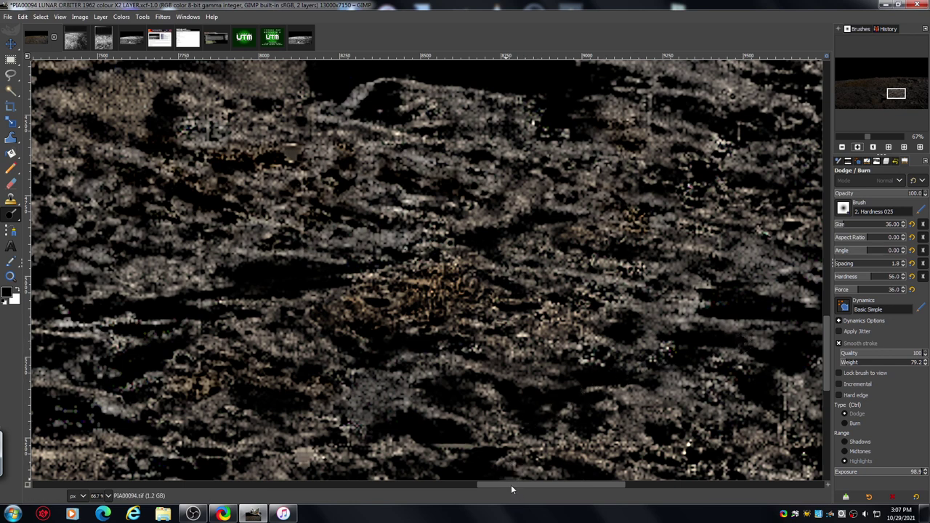
left_click_drag(511, 485, 596, 504)
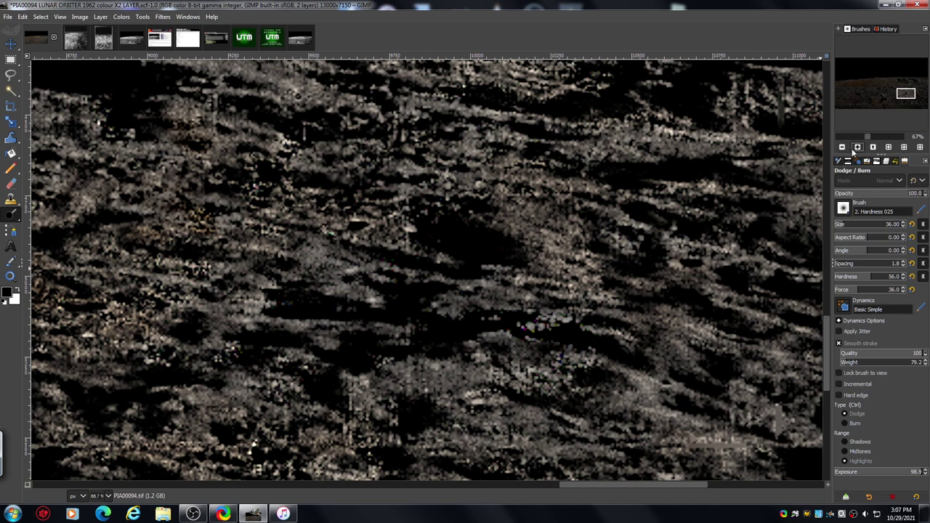
left_click(842, 147)
left_click_drag(564, 493, 655, 509)
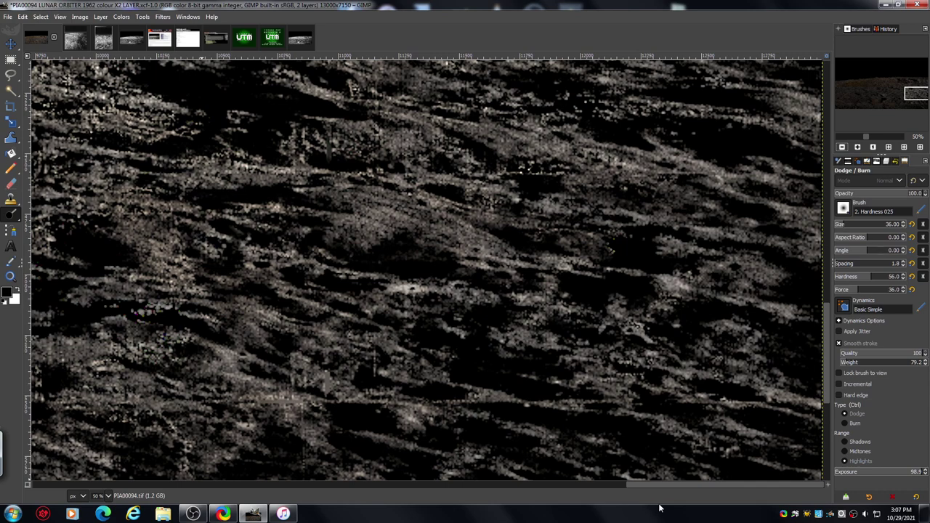
left_click_drag(828, 369, 826, 318)
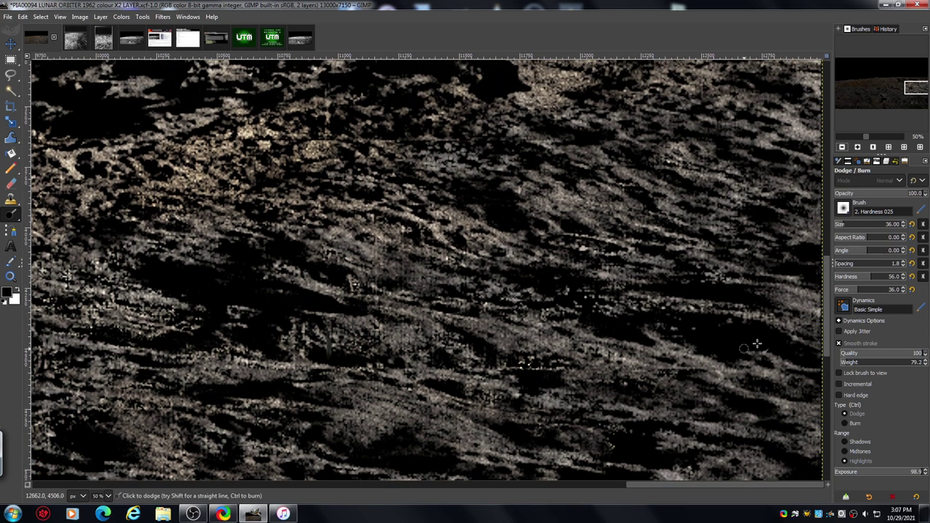
mouse_move(643, 487)
left_mouse_down()
mouse_move(539, 497)
mouse_move(615, 484)
mouse_move(568, 497)
mouse_move(551, 487)
mouse_move(559, 488)
mouse_move(504, 488)
left_mouse_up()
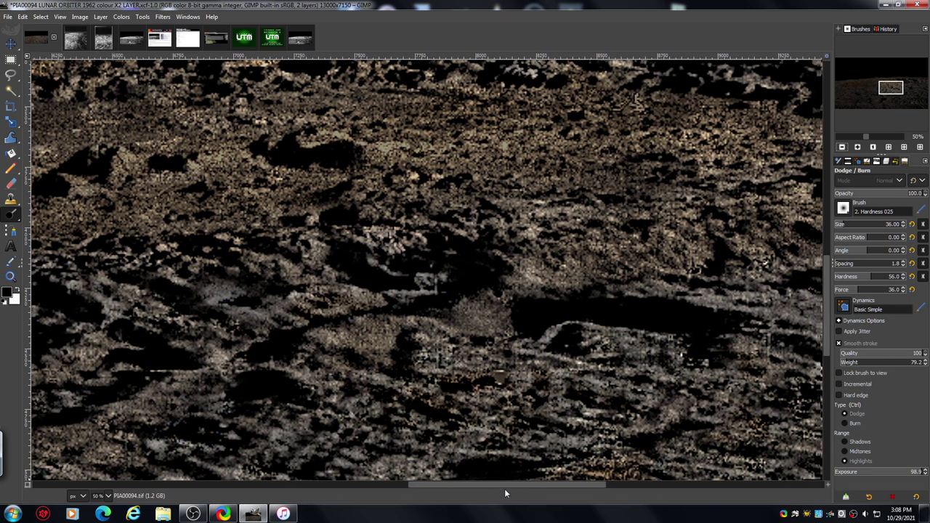
left_click(843, 147)
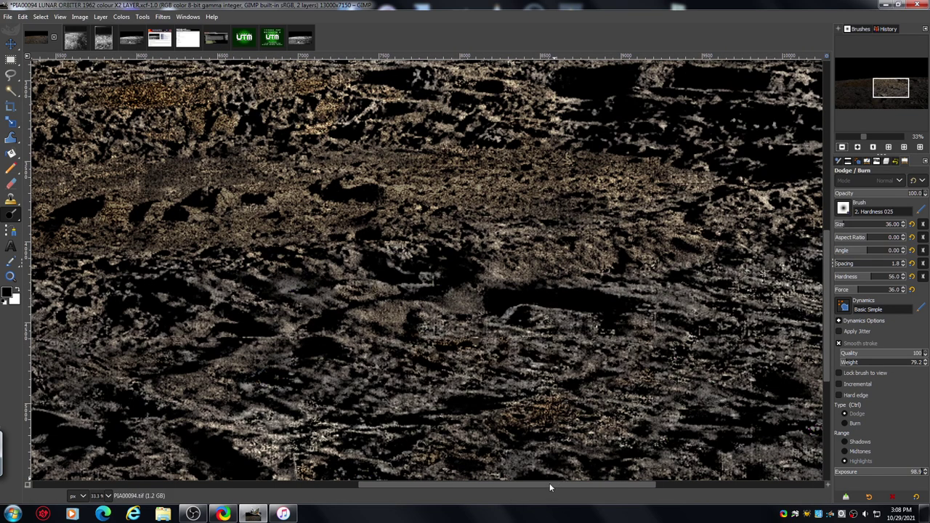
mouse_move(550, 484)
left_mouse_down()
mouse_move(520, 497)
mouse_move(467, 485)
mouse_move(388, 492)
mouse_move(241, 480)
mouse_move(223, 495)
left_mouse_up()
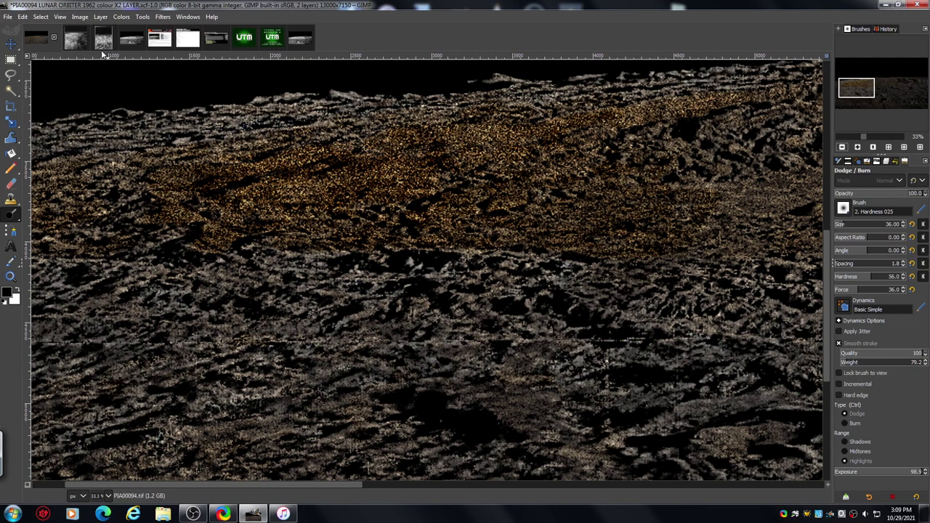
left_click(76, 42)
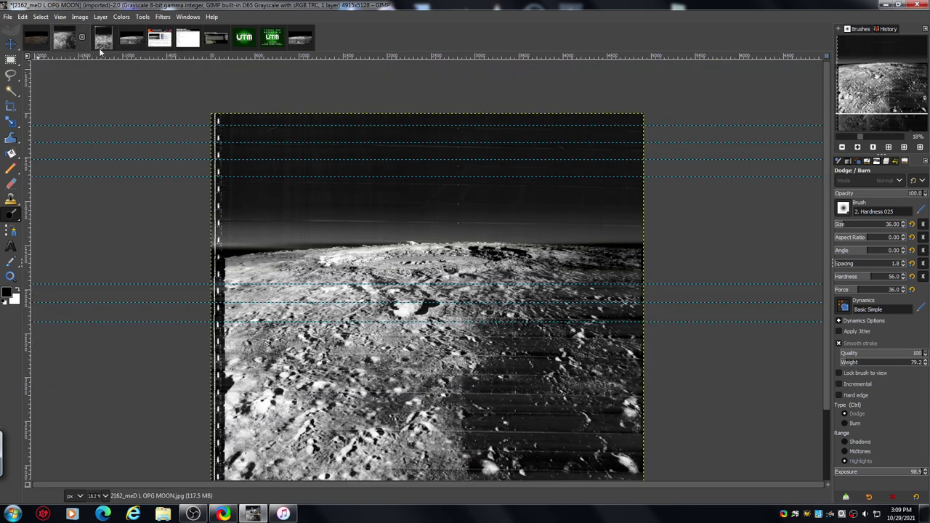
left_click(858, 147)
left_click(858, 147)
left_click(858, 147)
left_click(857, 146)
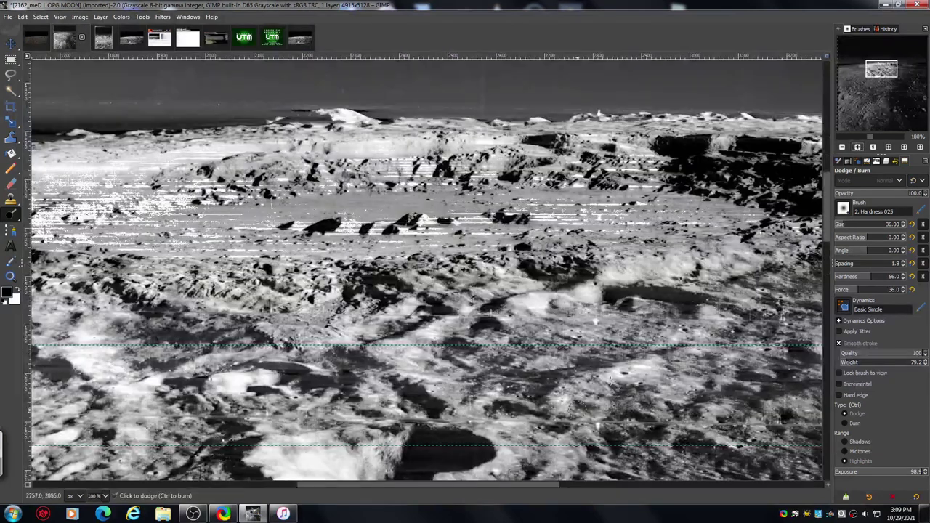
left_click_drag(526, 484, 402, 436)
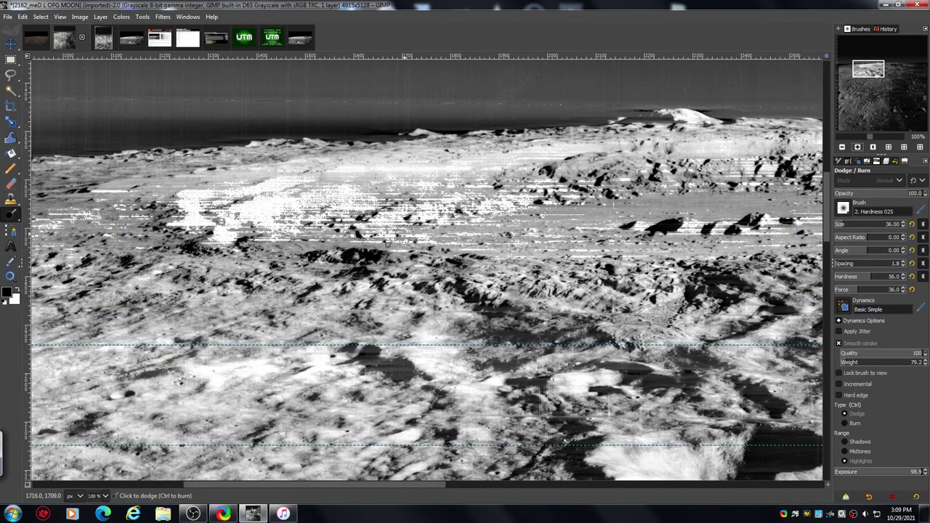
left_click(37, 40)
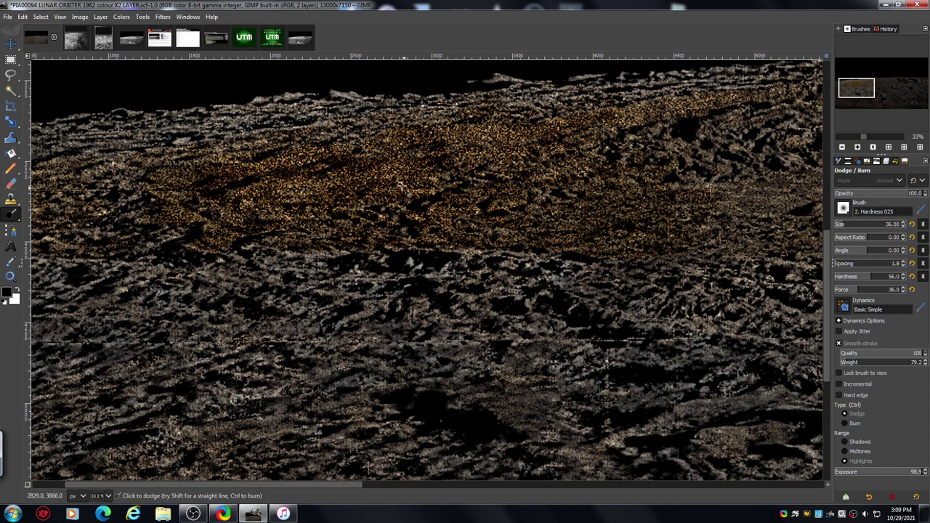
Scroll the view down to the dark, furrowed terrain below the orange band.
left_click_drag(319, 487, 285, 485)
left_click_drag(266, 486, 257, 486)
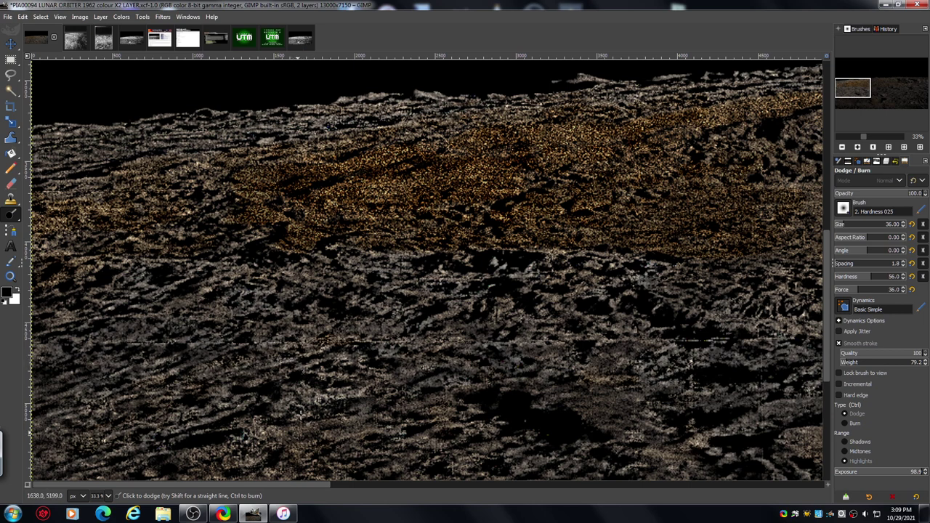
left_click_drag(278, 491, 373, 504)
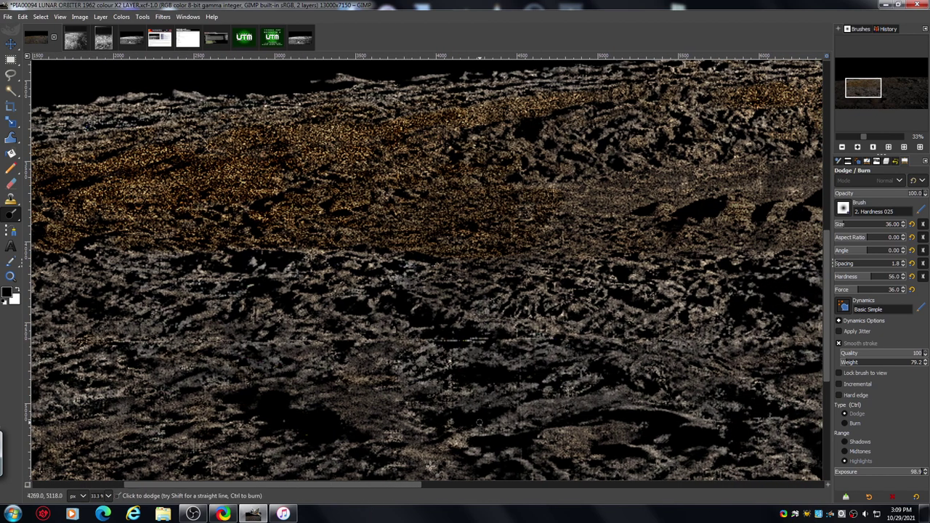
left_click_drag(828, 276, 825, 321)
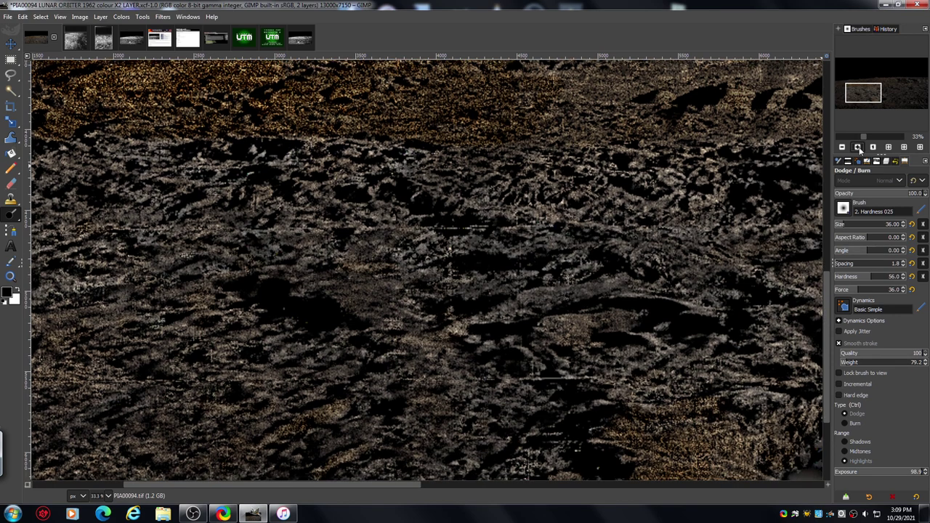
Zoom to 100% and dodge five highlight strokes across the dark furrowed terrain.
left_click(857, 147)
left_click(858, 147)
left_click(858, 147)
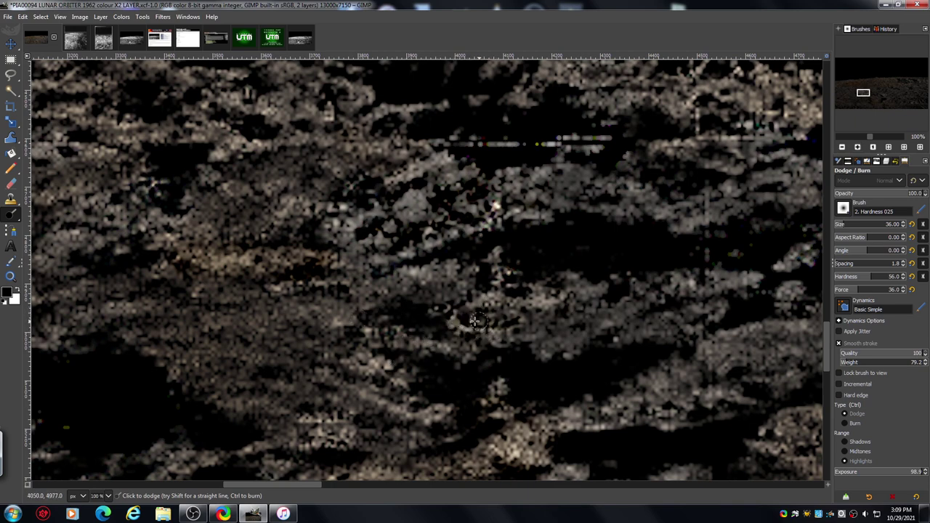
mouse_move(474, 320)
left_mouse_down()
mouse_move(513, 316)
mouse_move(530, 340)
mouse_move(559, 331)
mouse_move(538, 321)
mouse_move(576, 319)
mouse_move(537, 317)
mouse_move(588, 326)
mouse_move(543, 342)
mouse_move(552, 348)
mouse_move(597, 336)
mouse_move(555, 334)
mouse_move(617, 331)
mouse_move(587, 316)
mouse_move(627, 318)
mouse_move(584, 310)
mouse_move(640, 314)
left_mouse_up()
mouse_move(461, 309)
left_mouse_down()
mouse_move(391, 300)
mouse_move(401, 309)
mouse_move(442, 289)
left_mouse_up()
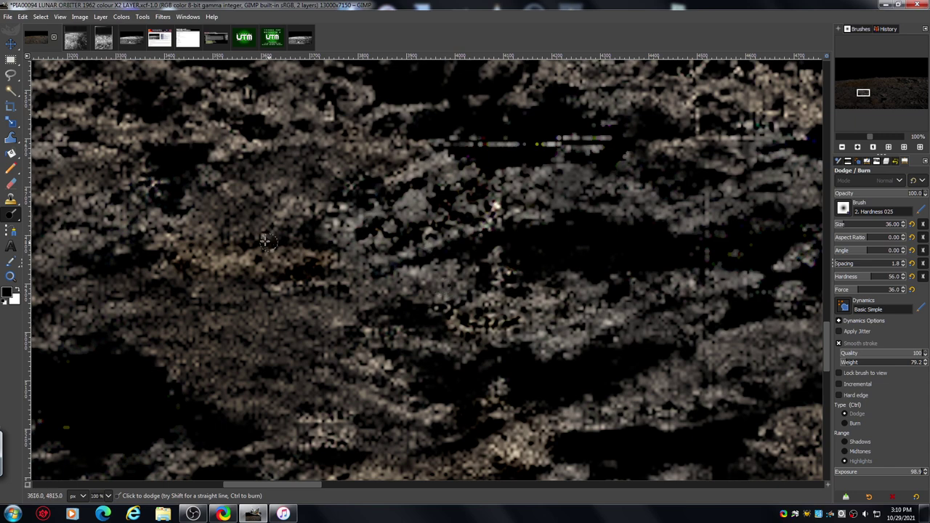
mouse_move(266, 242)
left_mouse_down()
mouse_move(297, 273)
mouse_move(313, 255)
mouse_move(250, 224)
mouse_move(264, 185)
mouse_move(317, 209)
left_mouse_up()
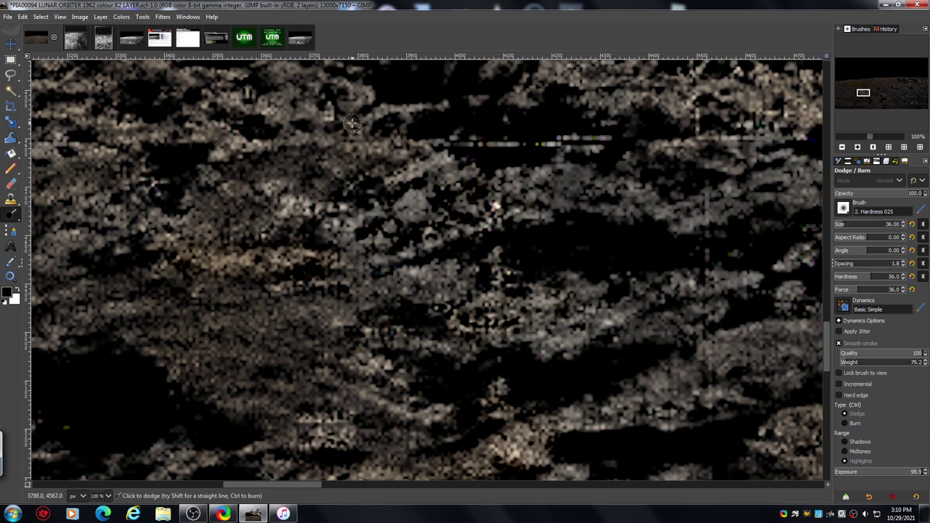
mouse_move(352, 124)
left_mouse_down()
mouse_move(368, 158)
mouse_move(404, 156)
mouse_move(305, 131)
mouse_move(260, 153)
mouse_move(286, 89)
mouse_move(282, 102)
mouse_move(299, 89)
mouse_move(343, 89)
mouse_move(437, 107)
left_mouse_up()
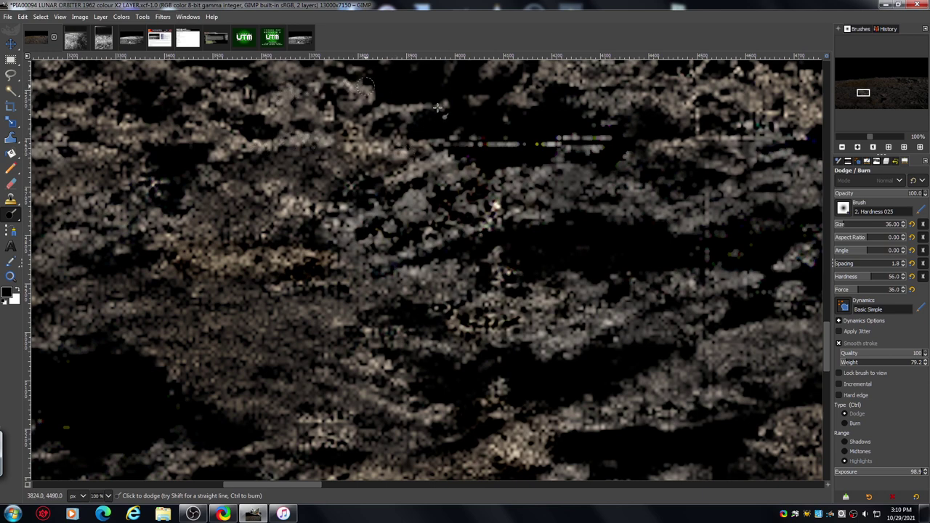
mouse_move(559, 172)
left_mouse_down()
mouse_move(562, 200)
mouse_move(580, 186)
mouse_move(603, 195)
mouse_move(564, 175)
mouse_move(573, 174)
mouse_move(592, 191)
mouse_move(648, 192)
left_mouse_up()
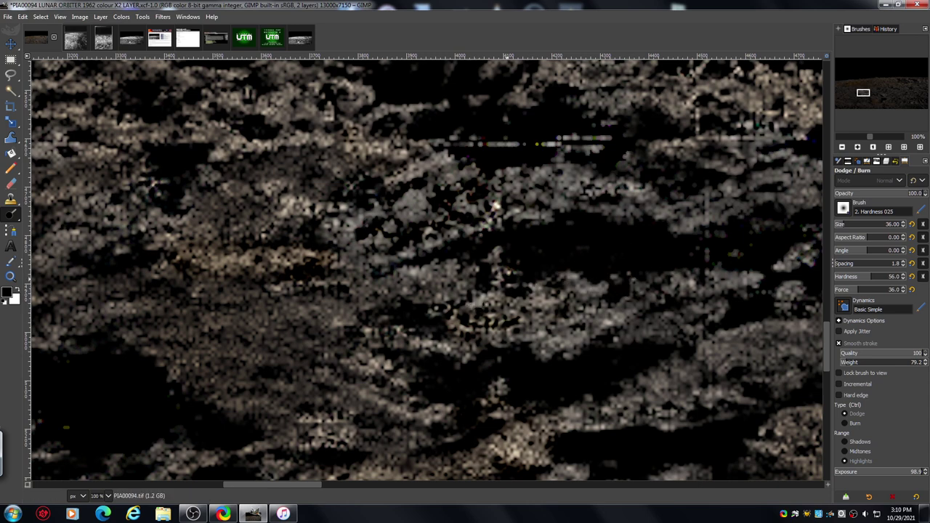
left_click(844, 148)
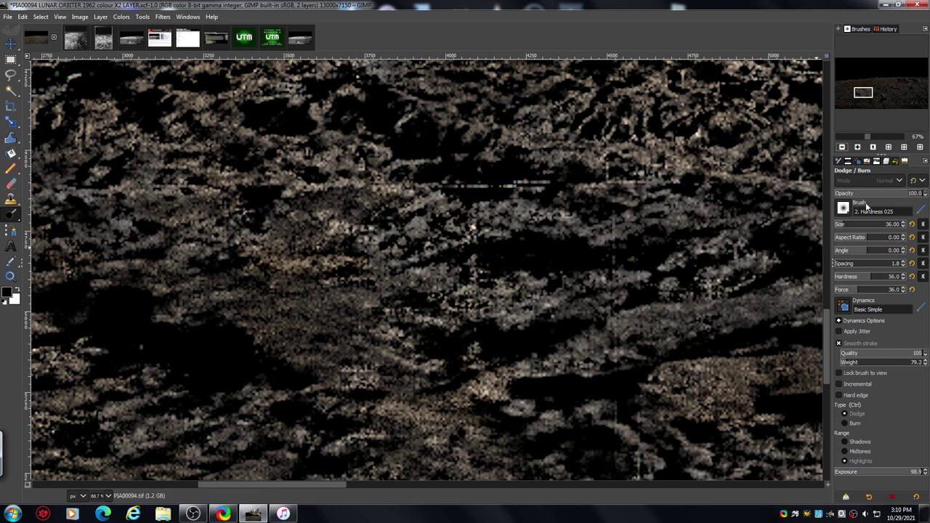
left_click(858, 147)
left_click(858, 148)
left_click(858, 147)
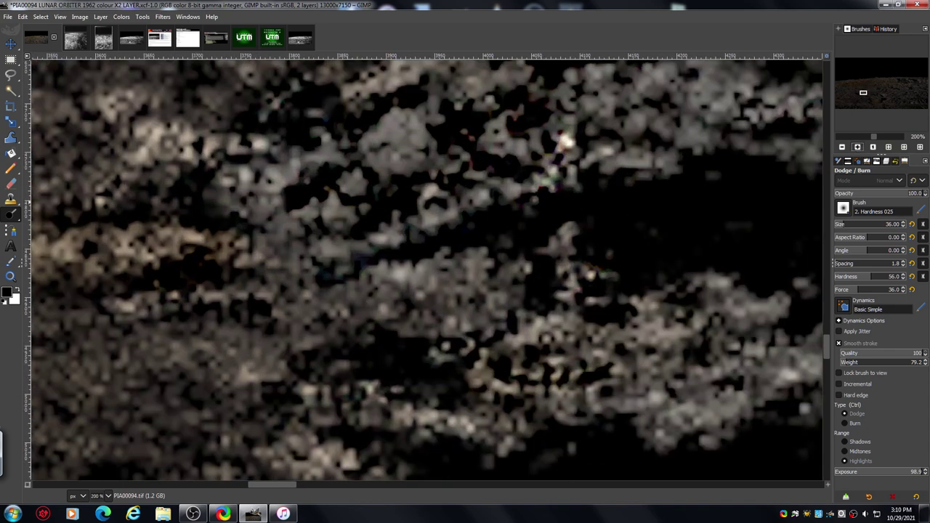
scroll(824, 351, "down", 5)
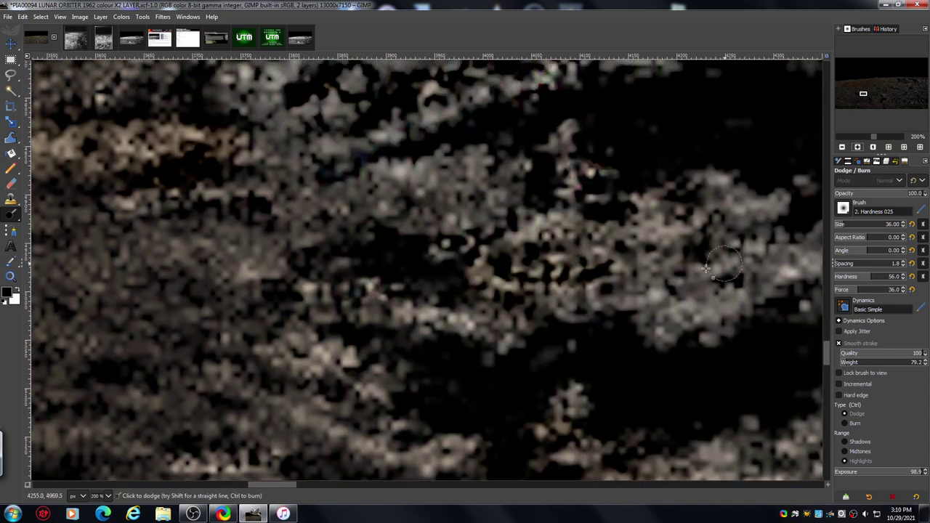
left_click_drag(292, 488, 304, 490)
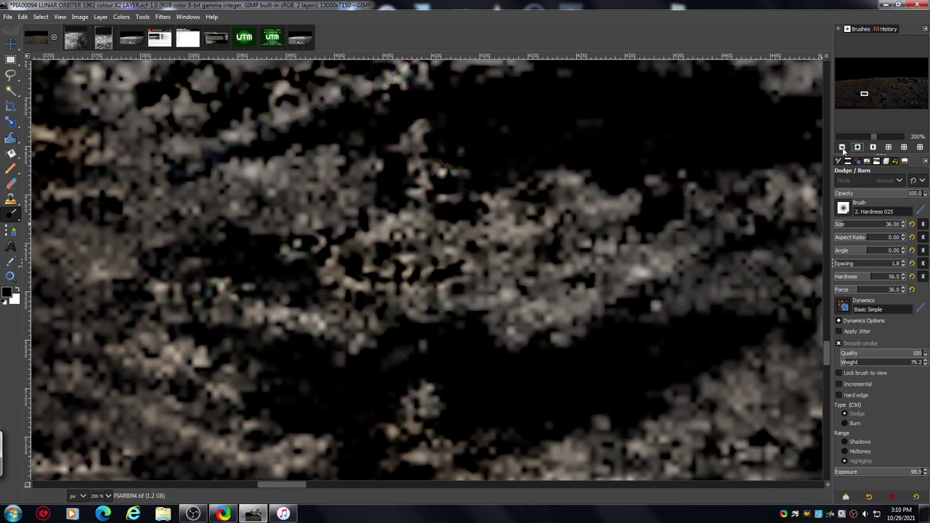
left_click(843, 148)
left_click(843, 148)
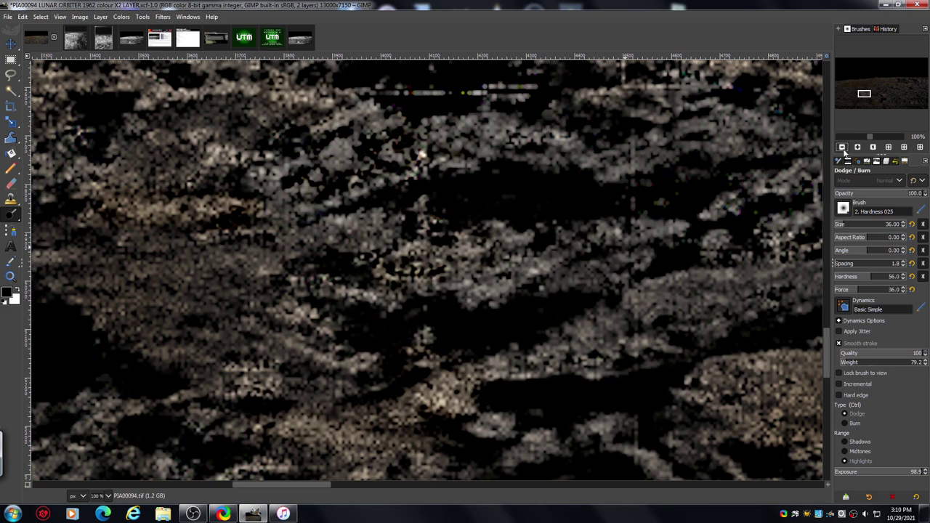
left_click(843, 148)
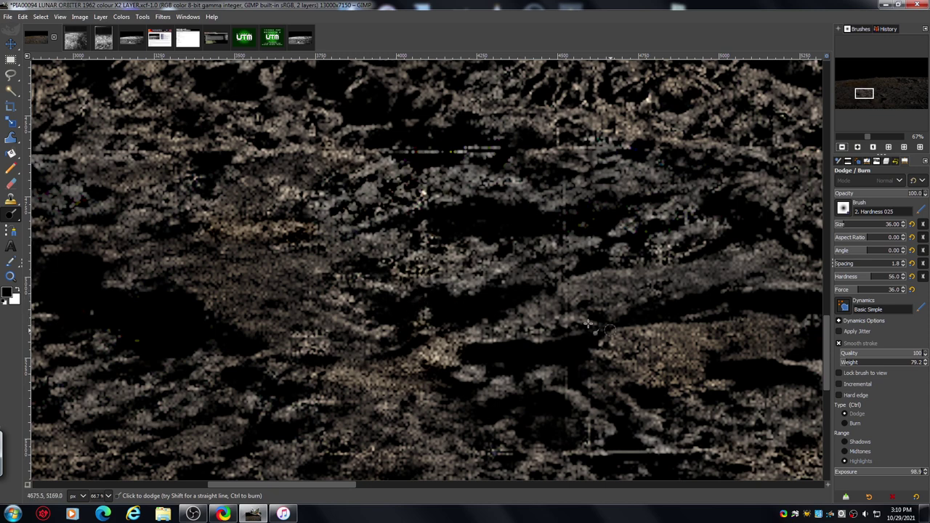
scroll(330, 487, "left", 3)
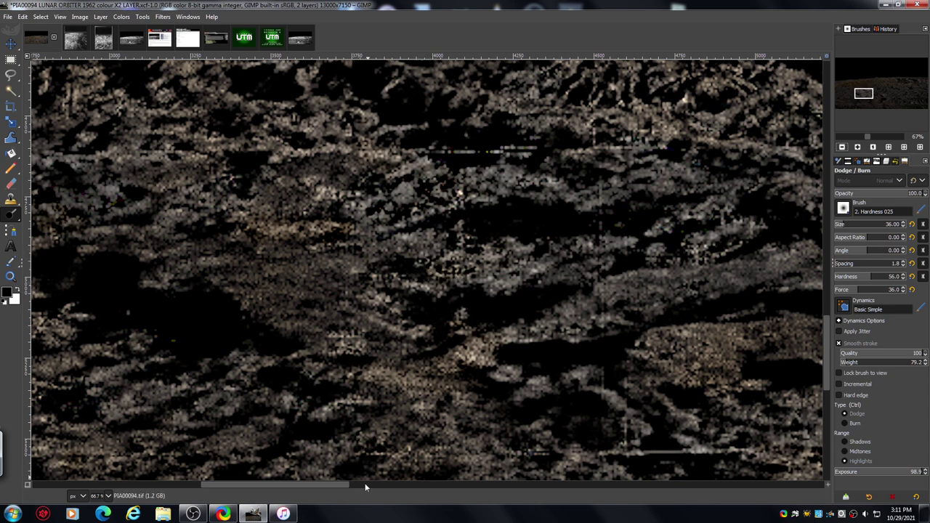
left_click_drag(338, 485, 293, 497)
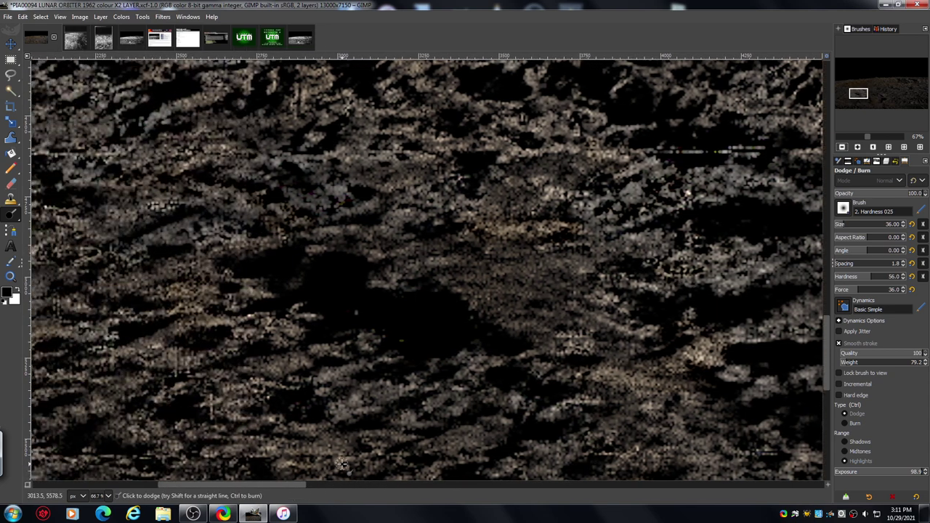
left_click_drag(826, 342, 826, 331)
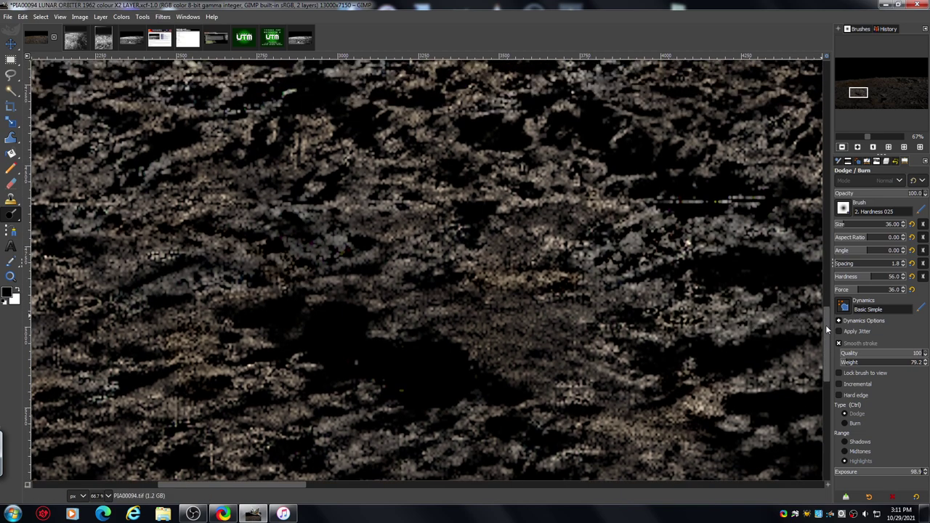
left_click(858, 147)
left_click(857, 147)
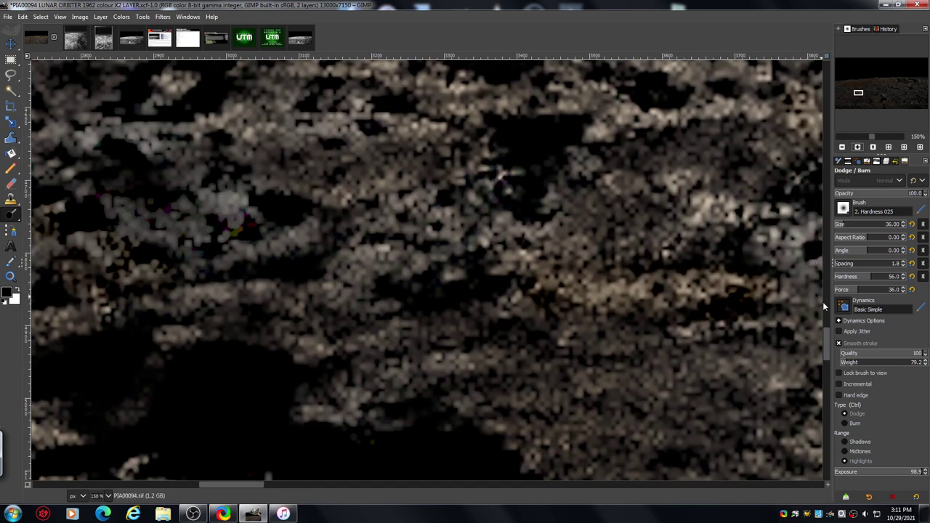
Set the dodge brush size to 22, then lighten four small dark patches around the terrain centre.
scroll(824, 342, "up", 2)
left_click_drag(824, 343, 824, 337)
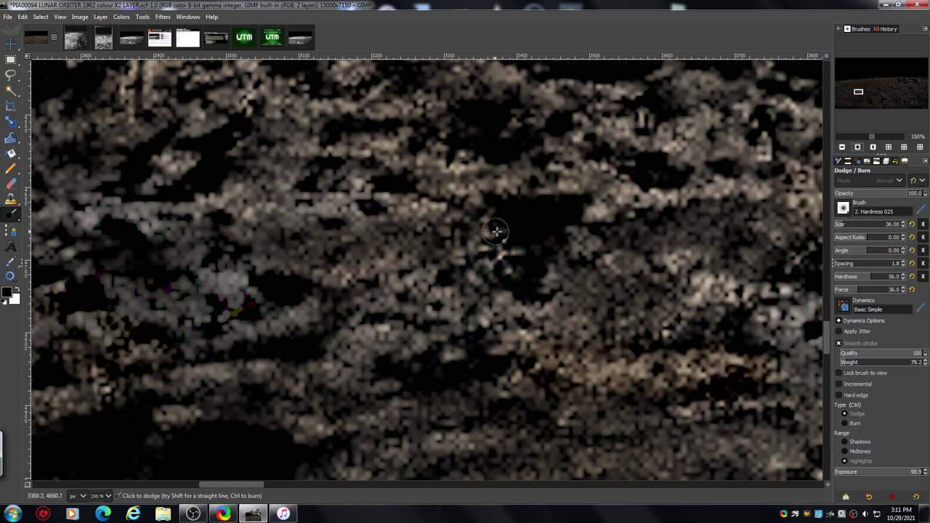
mouse_move(448, 227)
left_mouse_down()
mouse_move(473, 234)
mouse_move(443, 230)
mouse_move(476, 232)
mouse_move(478, 210)
left_mouse_up()
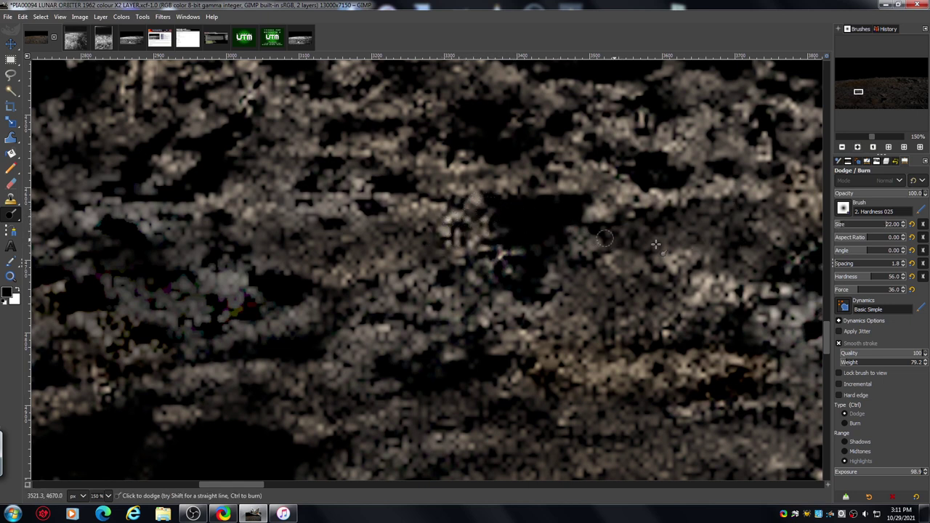
mouse_move(498, 226)
left_mouse_down()
mouse_move(482, 278)
mouse_move(466, 287)
mouse_move(511, 288)
left_mouse_up()
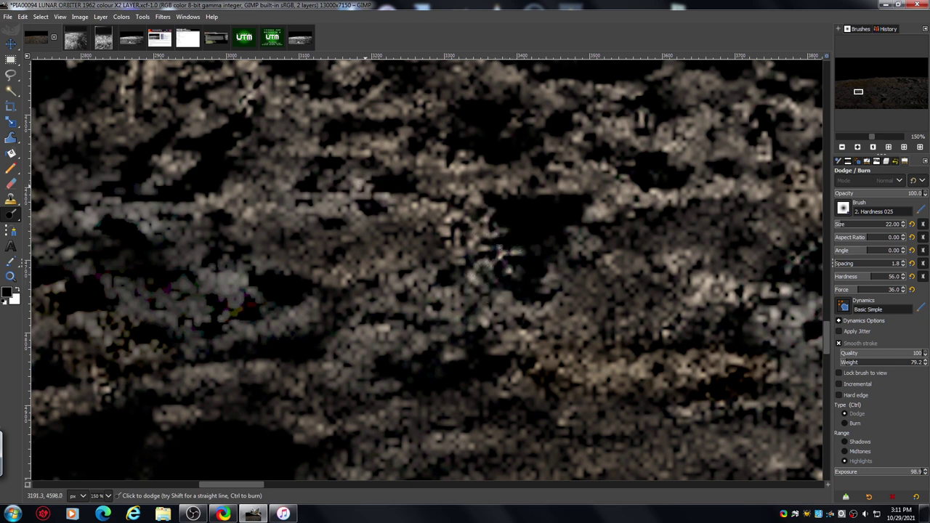
mouse_move(373, 187)
left_mouse_down()
mouse_move(300, 165)
mouse_move(354, 138)
mouse_move(359, 153)
mouse_move(425, 151)
mouse_move(427, 181)
mouse_move(472, 188)
left_mouse_up()
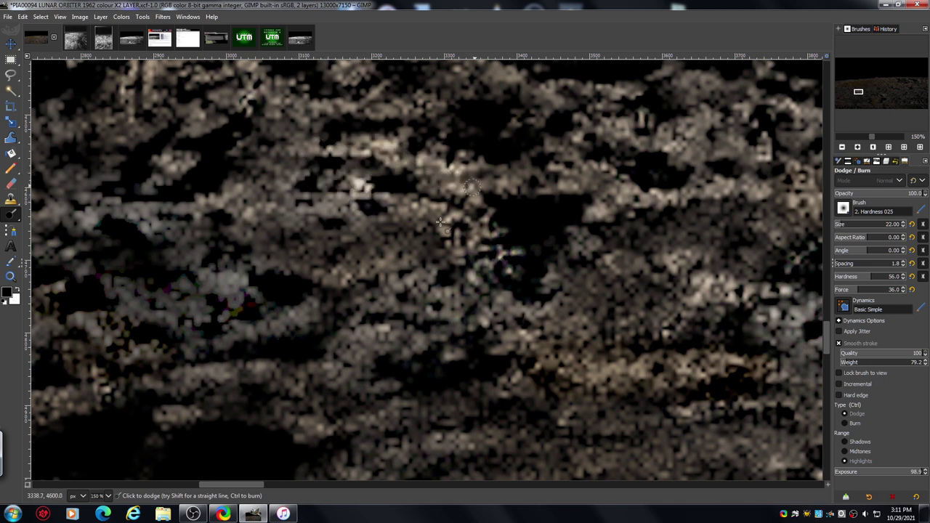
mouse_move(440, 221)
left_mouse_down()
mouse_move(407, 255)
mouse_move(374, 267)
mouse_move(304, 274)
mouse_move(473, 321)
mouse_move(452, 300)
mouse_move(547, 309)
mouse_move(572, 240)
mouse_move(638, 235)
mouse_move(596, 174)
mouse_move(591, 186)
mouse_move(514, 166)
left_mouse_up()
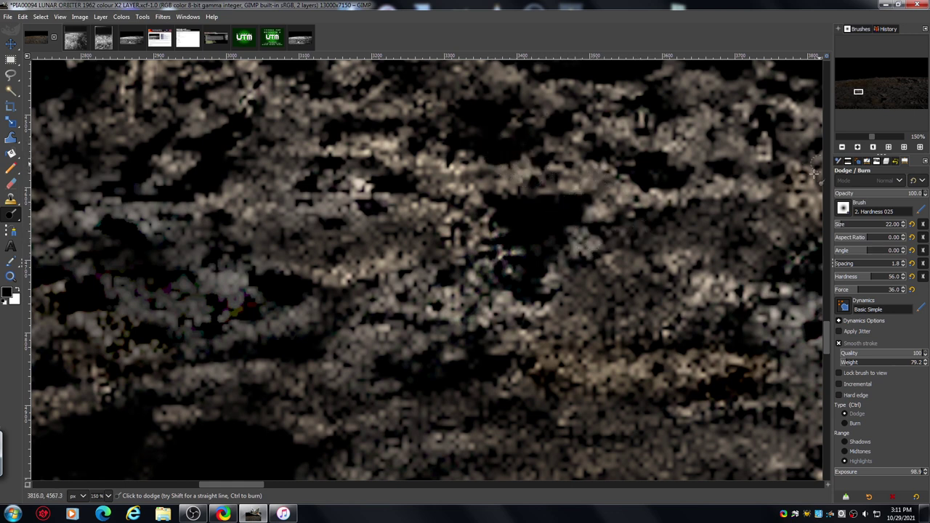
left_click(843, 147)
left_click(843, 147)
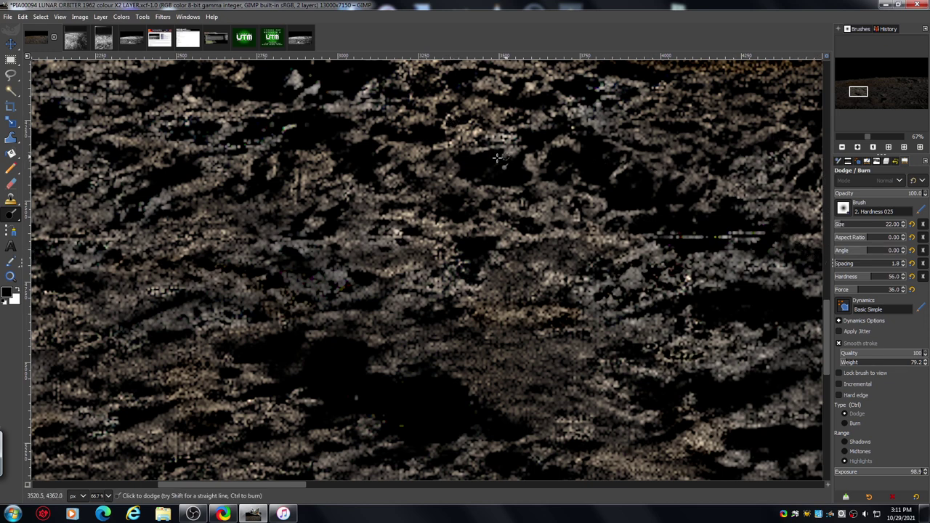
At 100% zoom with brush size 25, dodge the upper-middle and right-side ridges below the orange band.
left_click_drag(829, 341, 826, 320)
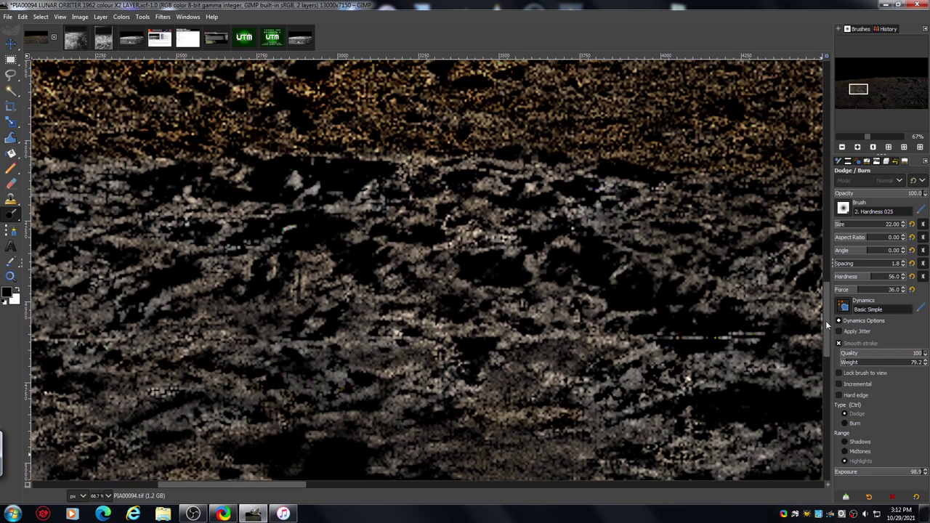
left_click(858, 147)
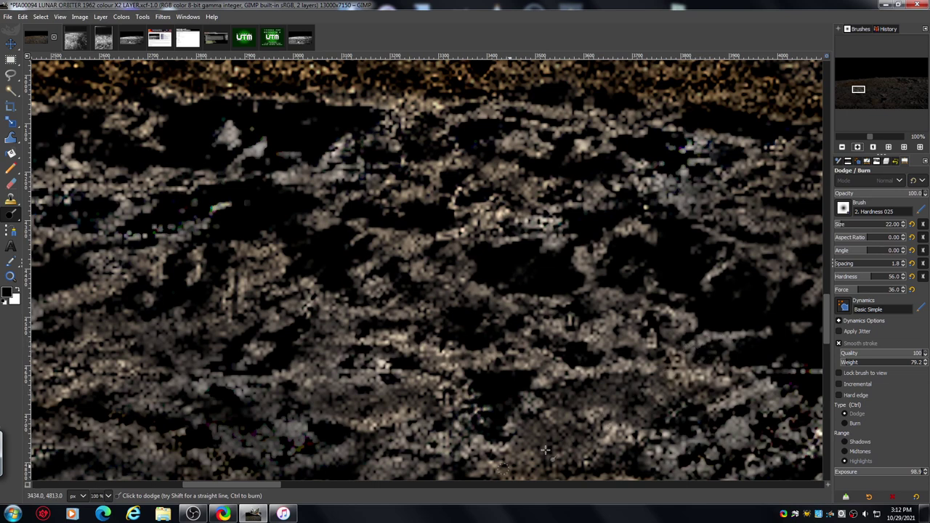
left_click_drag(268, 484, 300, 487)
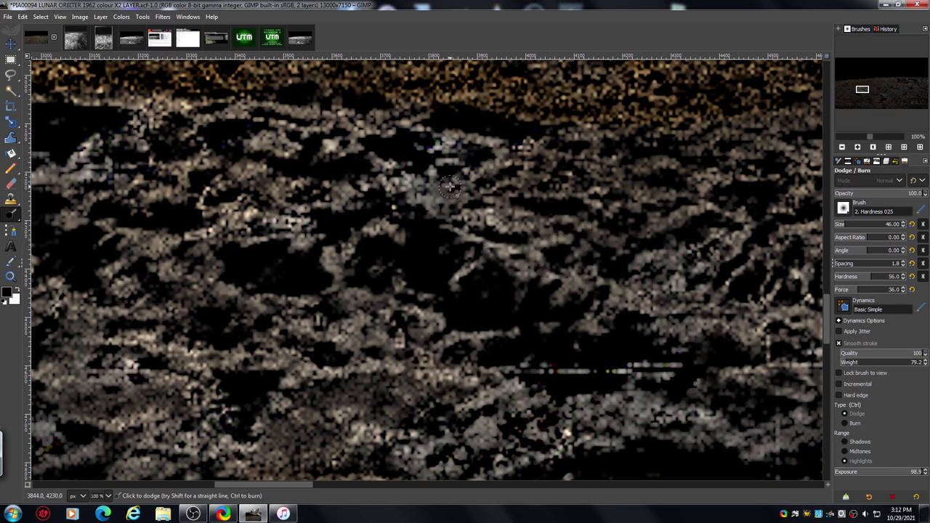
left_click_drag(449, 186, 384, 206)
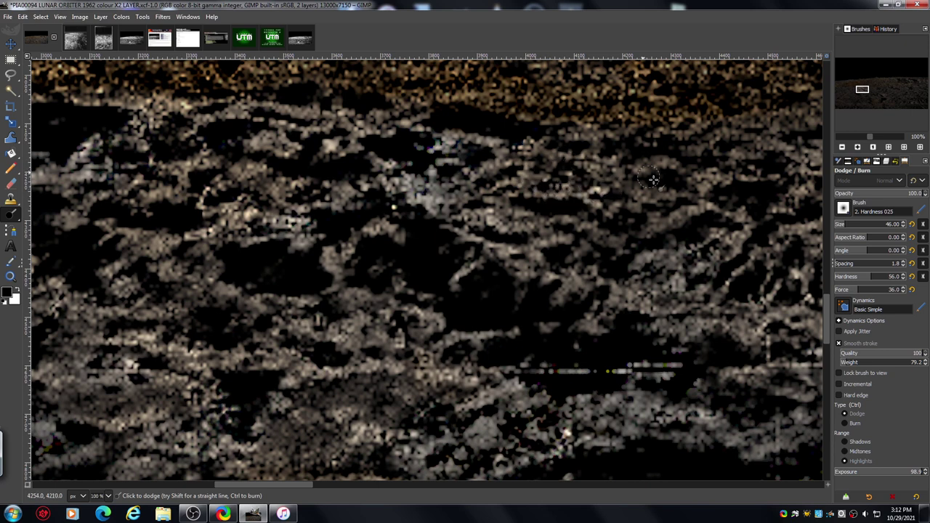
mouse_move(654, 179)
left_mouse_down()
mouse_move(611, 177)
mouse_move(671, 198)
mouse_move(631, 189)
mouse_move(665, 195)
mouse_move(599, 224)
mouse_move(631, 258)
mouse_move(594, 248)
mouse_move(577, 230)
left_mouse_up()
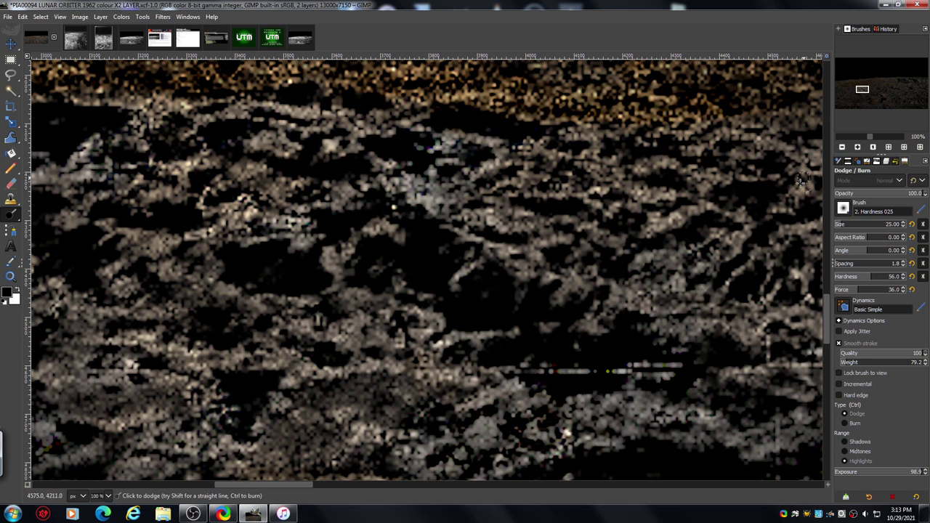
left_click(842, 147)
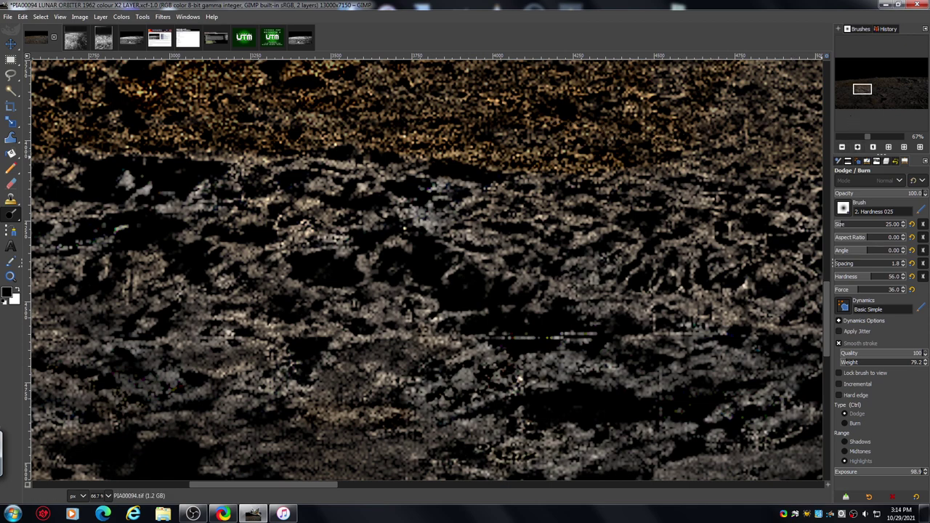
left_click_drag(314, 485, 189, 494)
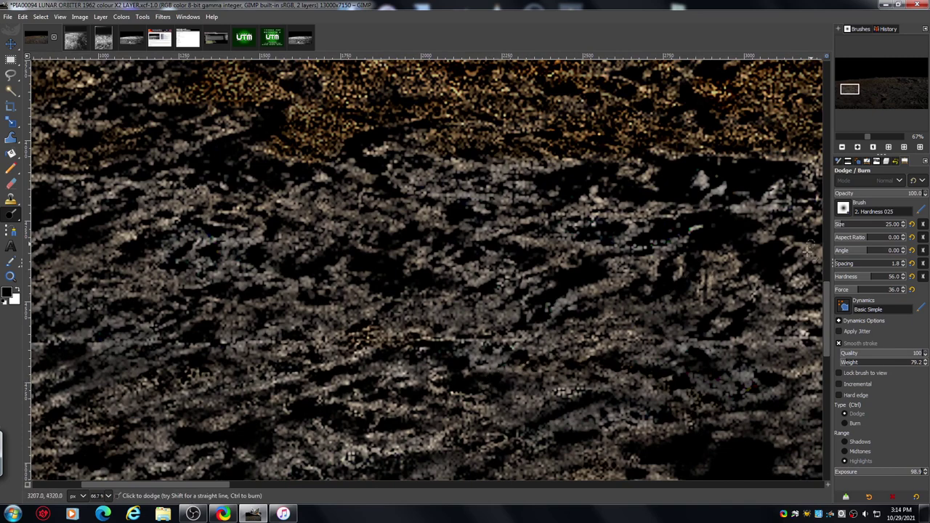
left_click_drag(825, 299, 822, 341)
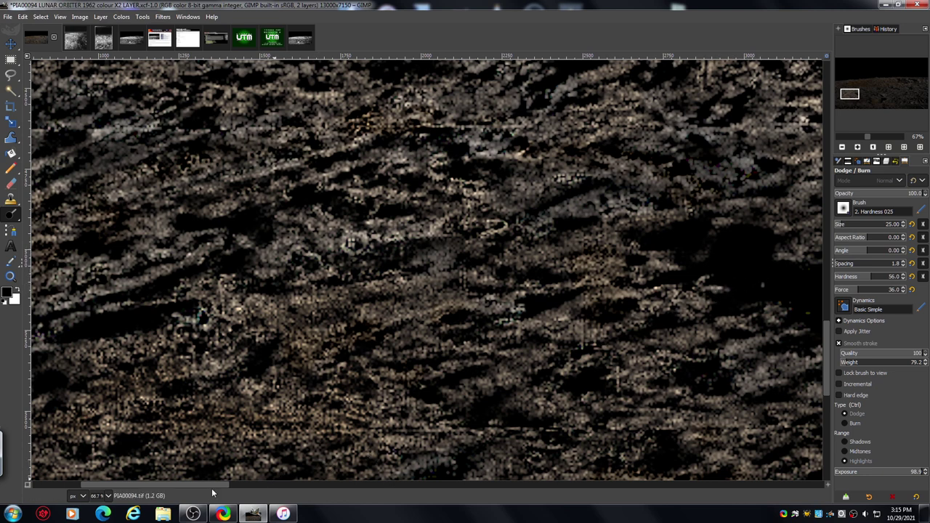
left_click_drag(213, 491, 162, 497)
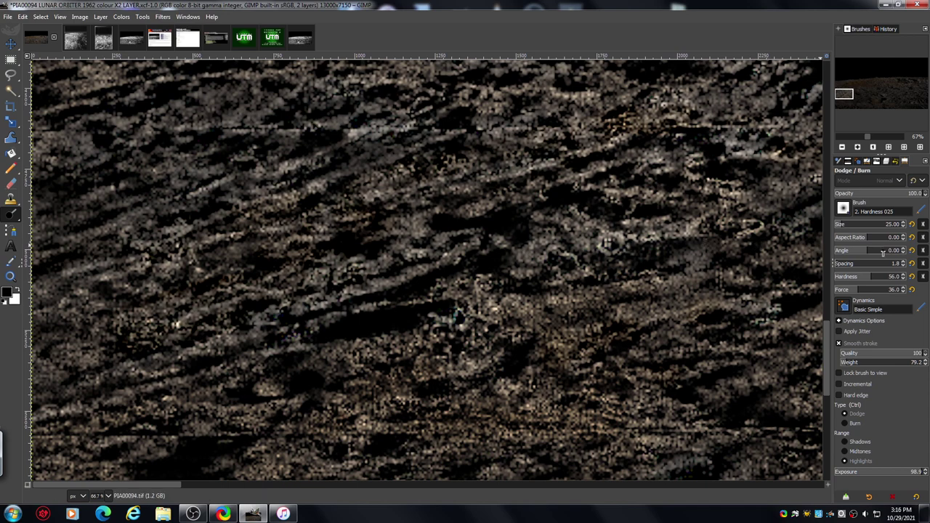
left_click(843, 147)
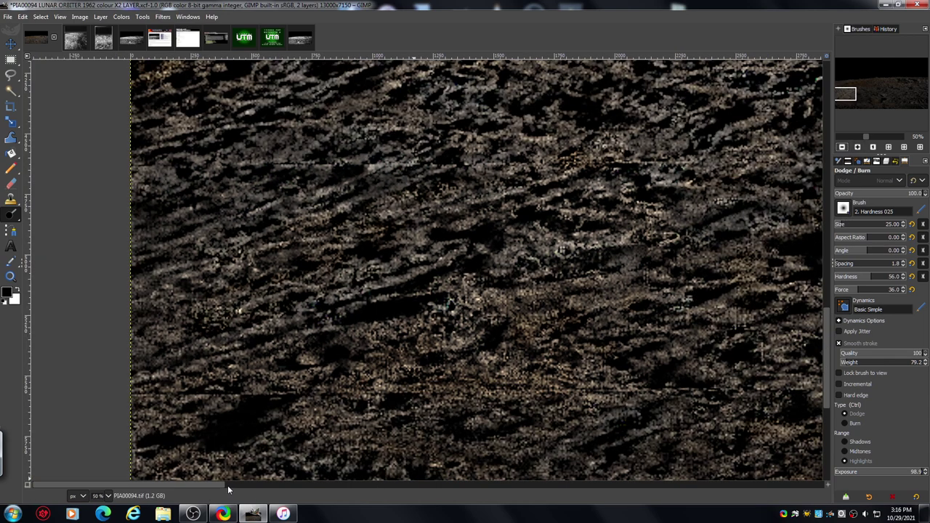
scroll(218, 485, "right", 3)
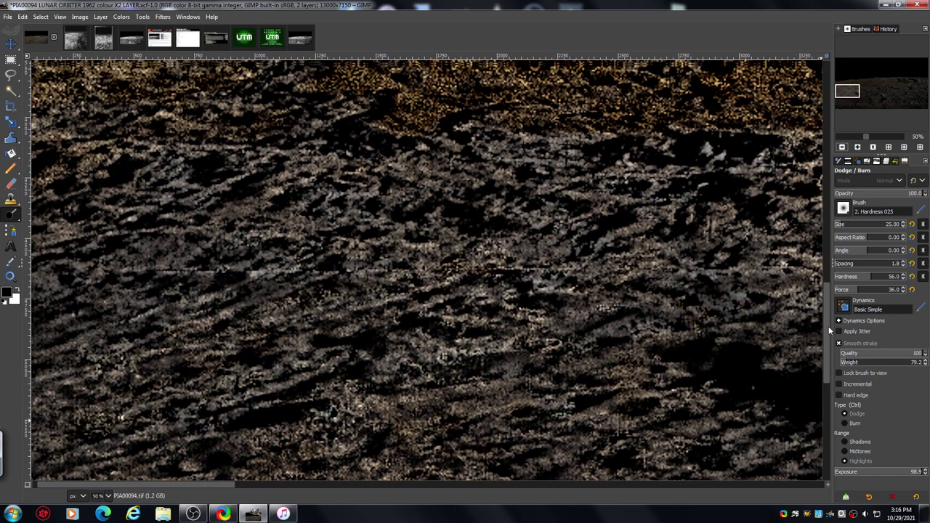
left_click_drag(830, 331, 827, 275)
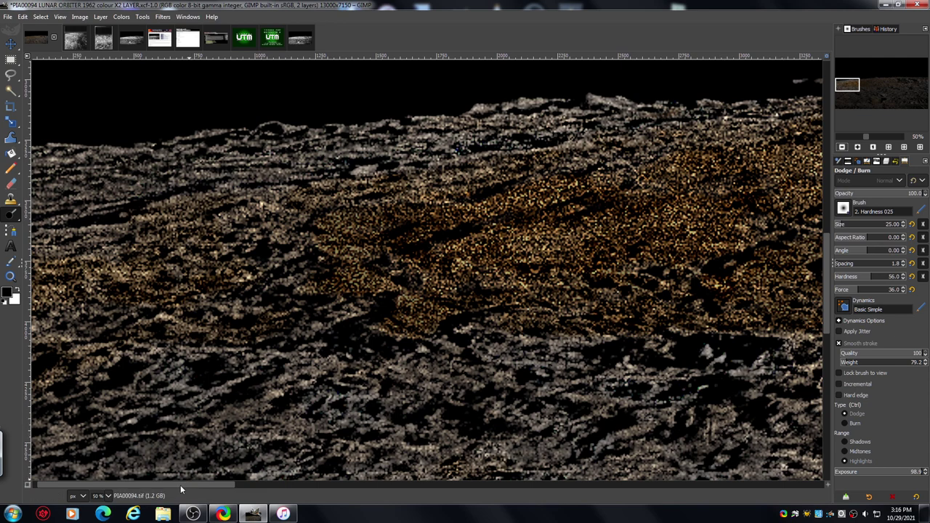
left_click_drag(181, 484, 199, 484)
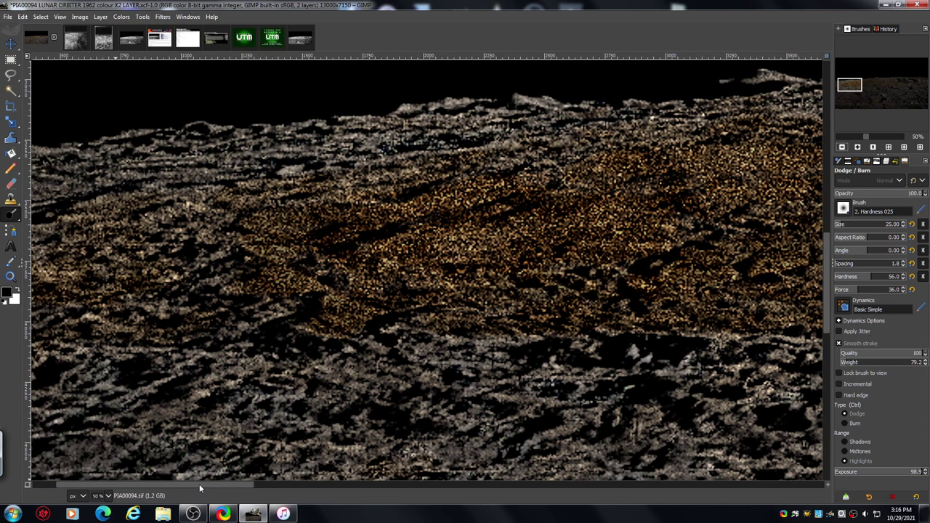
left_click(859, 148)
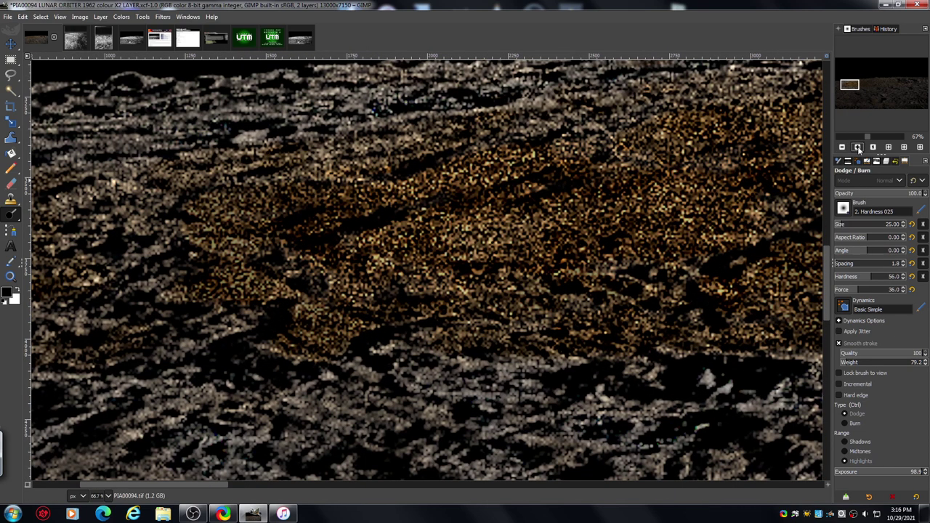
left_click(859, 147)
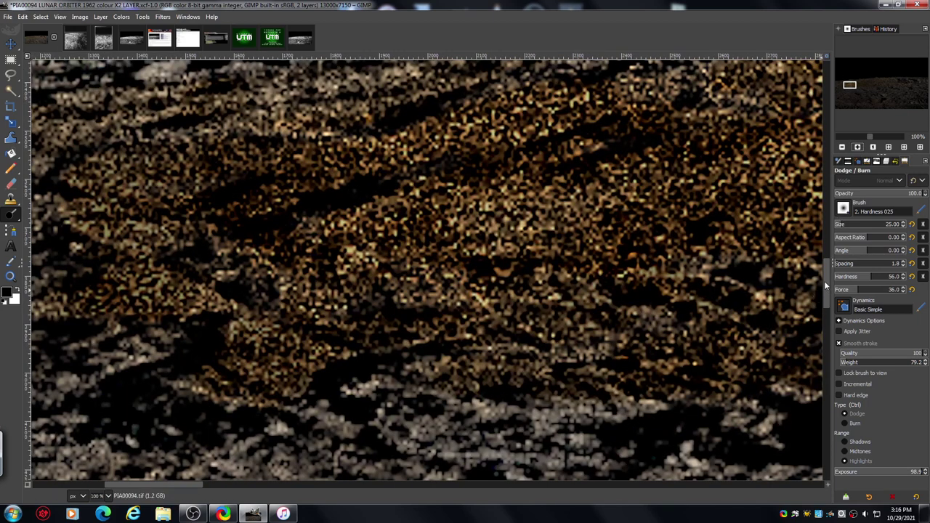
left_click_drag(824, 281, 822, 257)
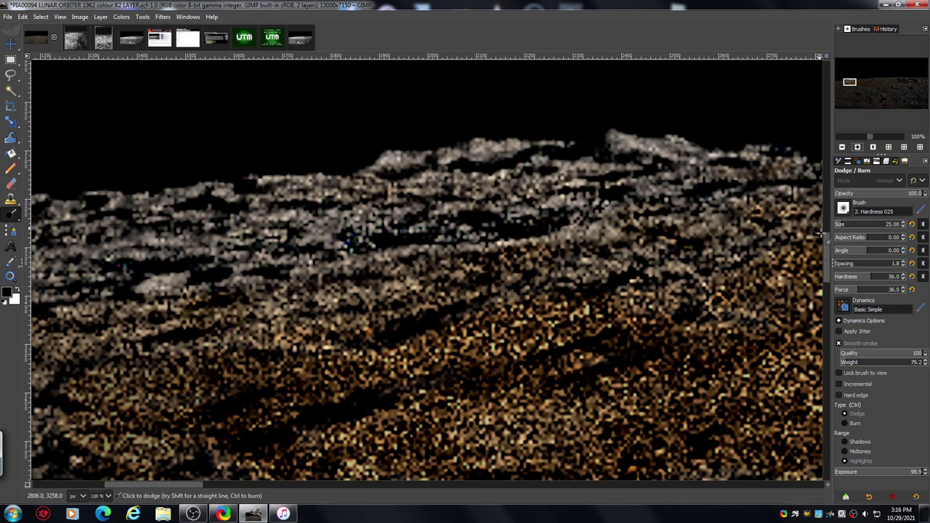
left_click_drag(175, 484, 210, 489)
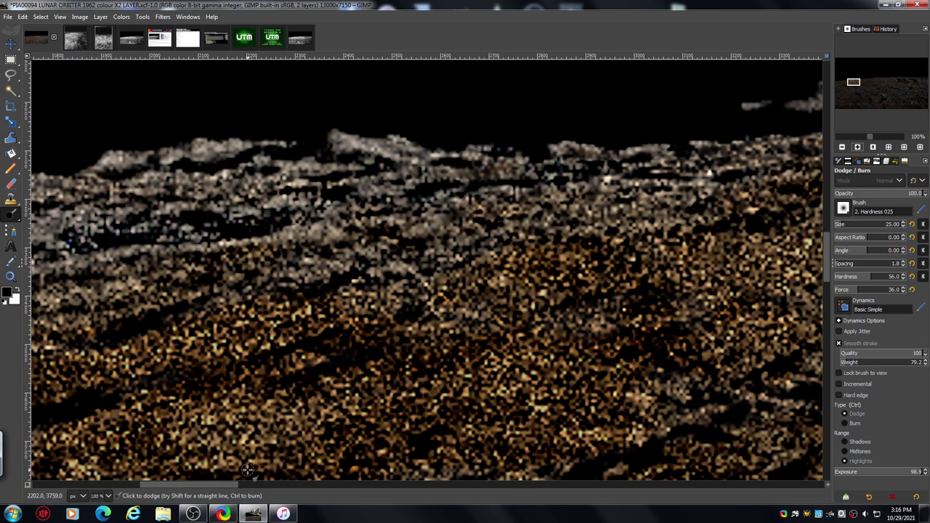
left_click(842, 147)
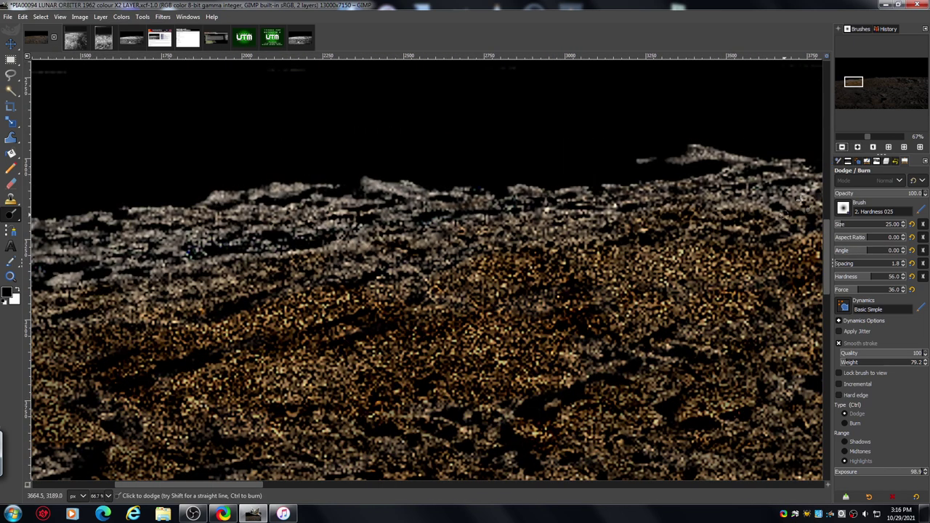
mouse_move(225, 485)
left_mouse_down()
mouse_move(246, 494)
mouse_move(224, 488)
left_mouse_up()
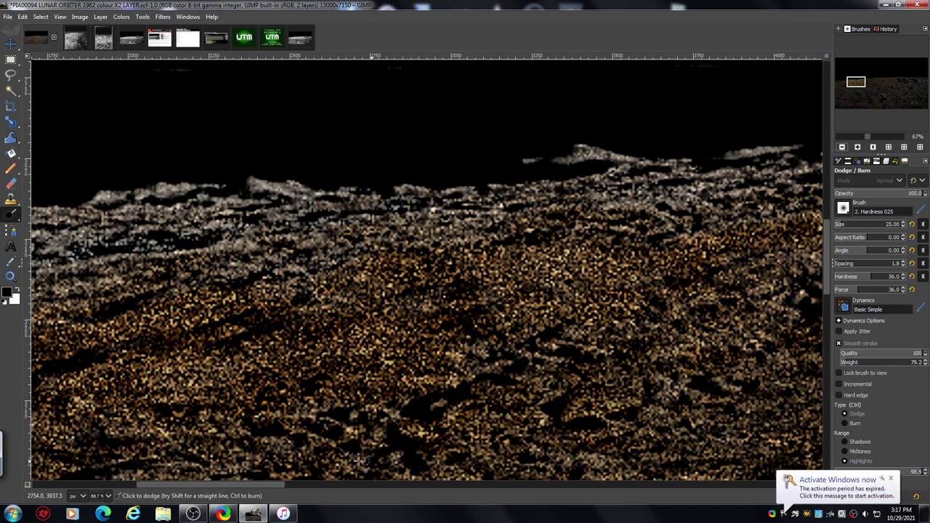
left_click(892, 482)
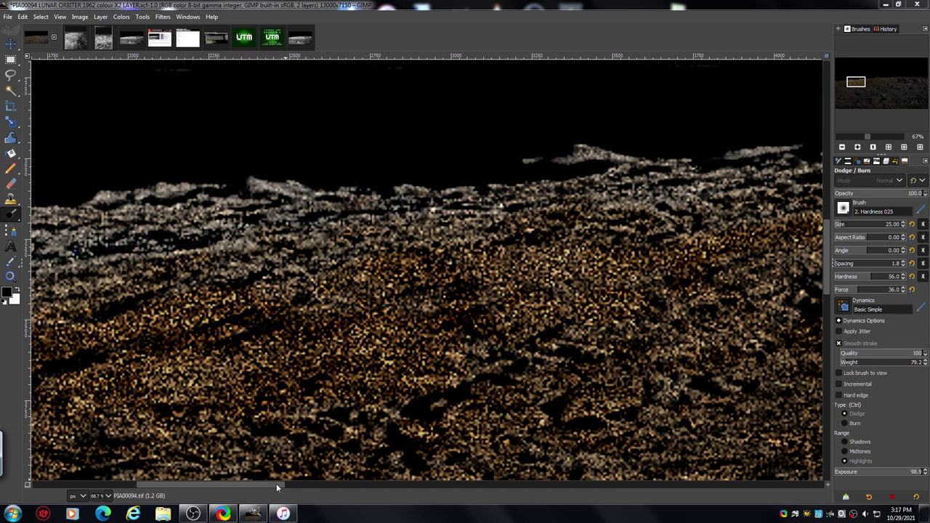
left_click_drag(277, 483, 297, 485)
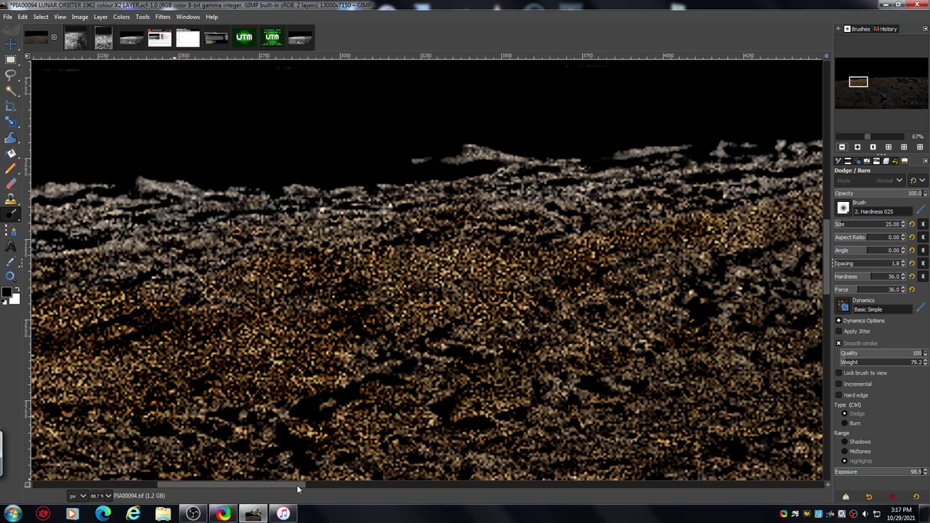
Pan along the colour image's horizon at 100%, 67% and 50%, then switch to the grayscale RESIZE LAYER image.
left_click(857, 148)
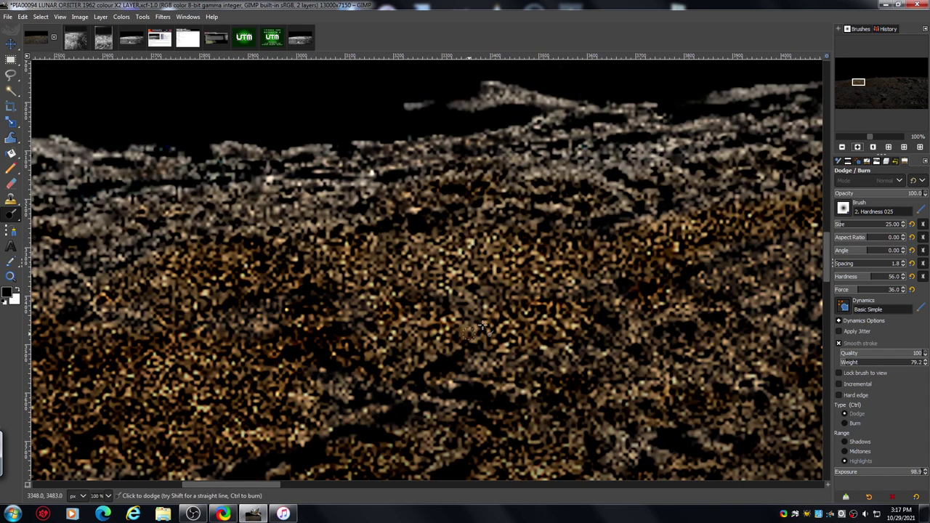
left_click_drag(263, 486, 321, 485)
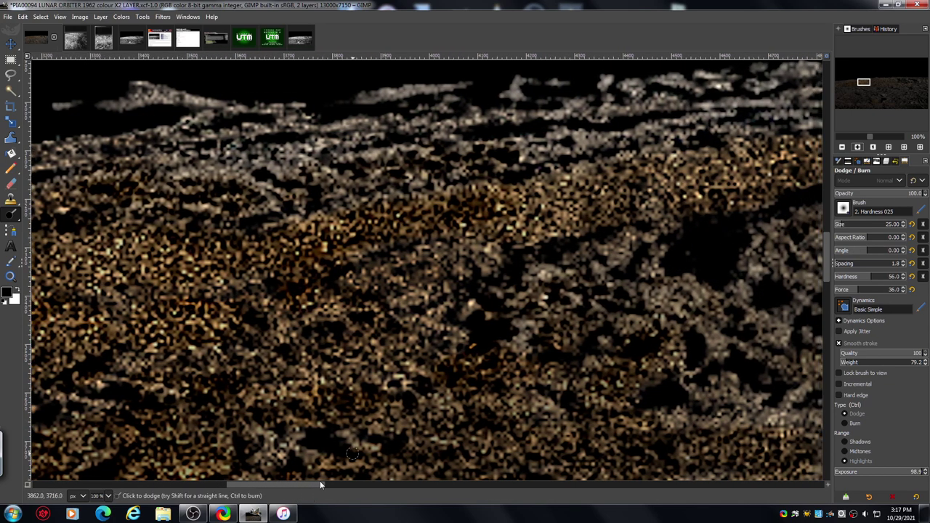
left_click(842, 146)
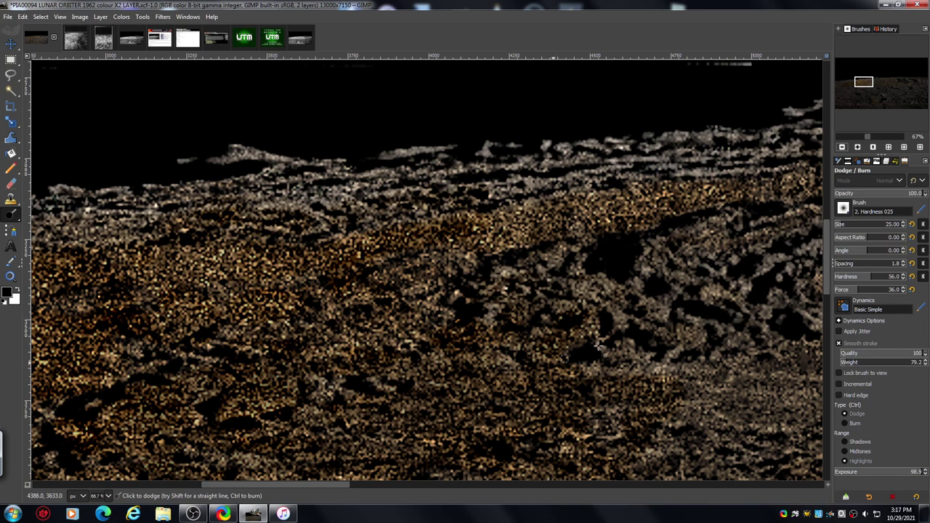
left_click_drag(283, 487, 367, 514)
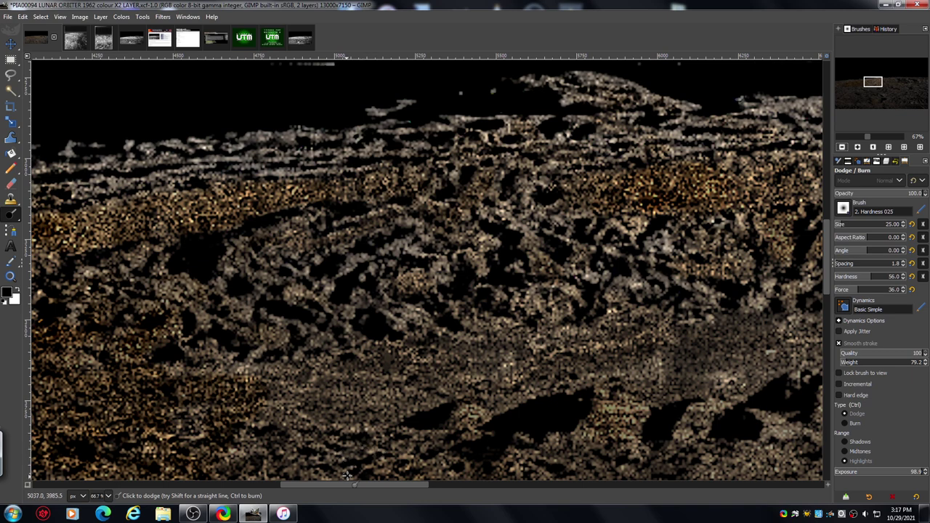
left_click_drag(344, 486, 493, 509)
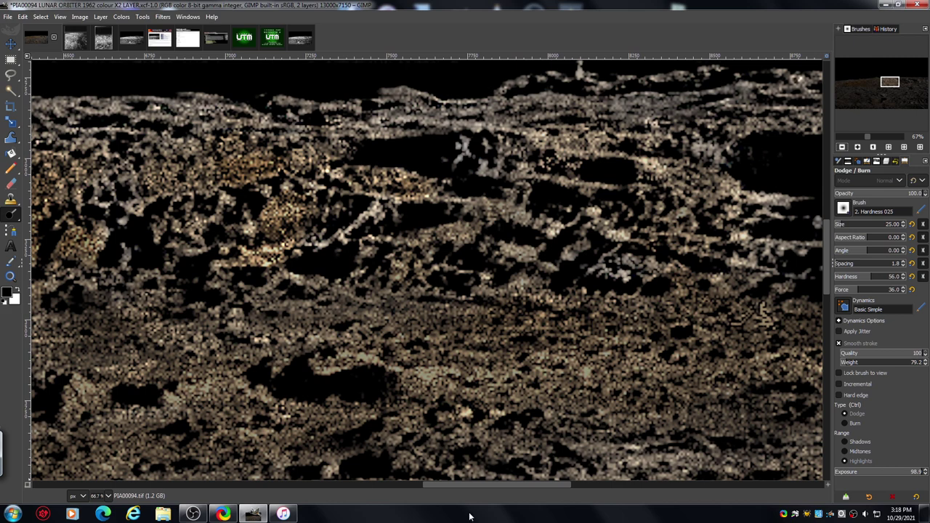
left_click_drag(459, 488, 388, 497)
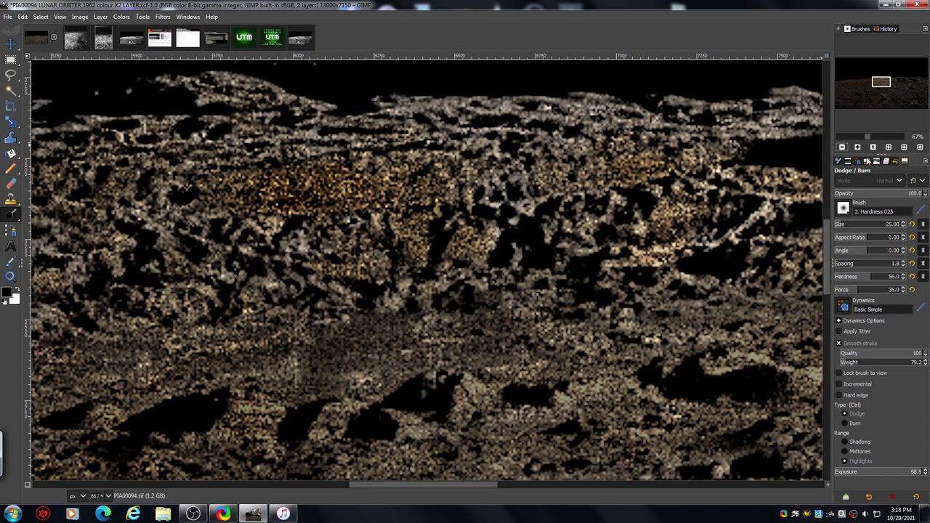
left_click(842, 148)
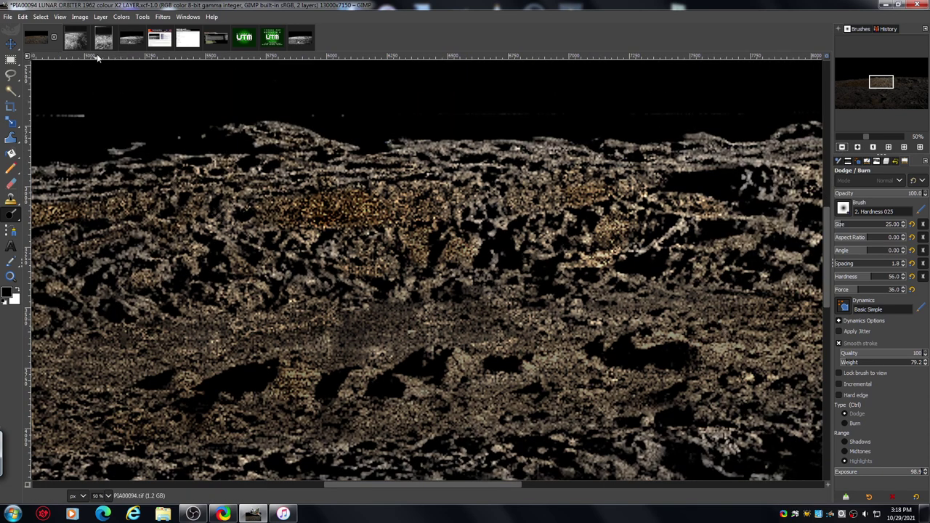
left_click(128, 43)
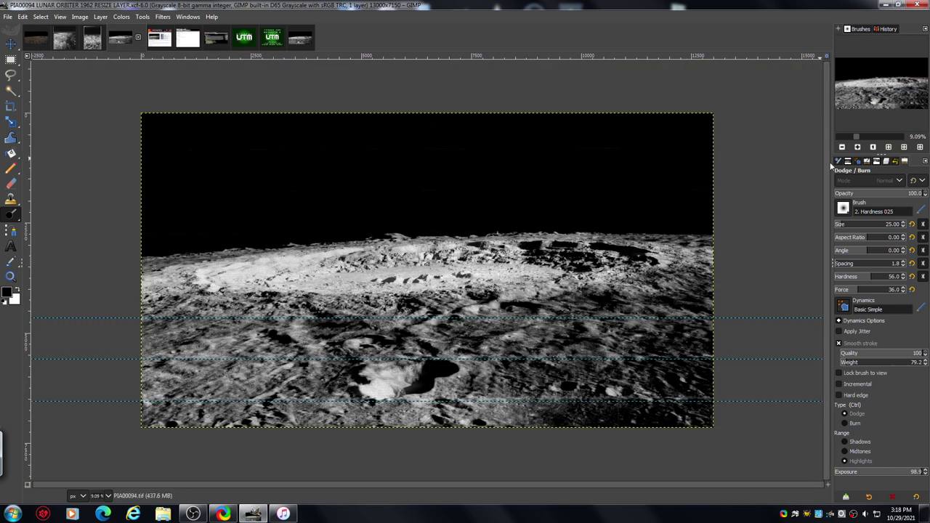
Zoom in on the grayscale crater, back out to 33%, then return to the colour X2 LAYER image.
left_click(858, 148)
left_click(858, 147)
left_click(857, 148)
left_click(858, 147)
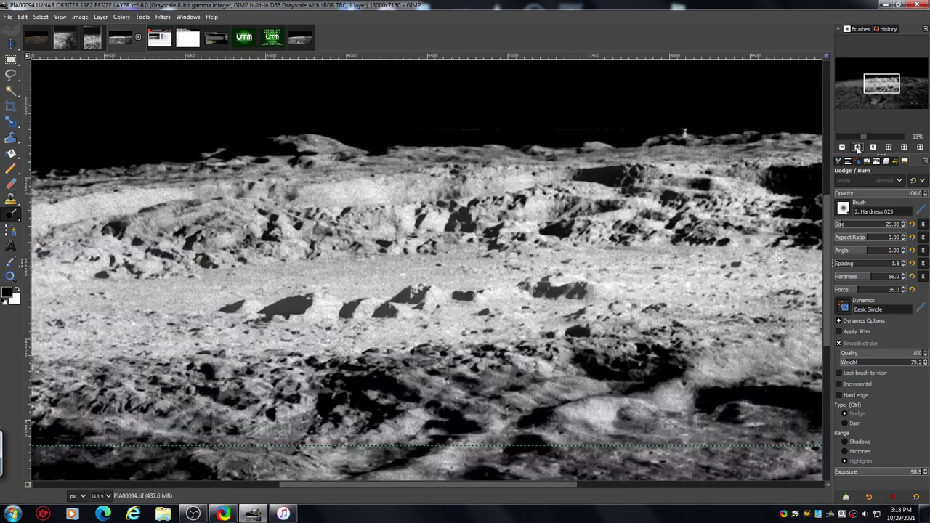
left_click(858, 148)
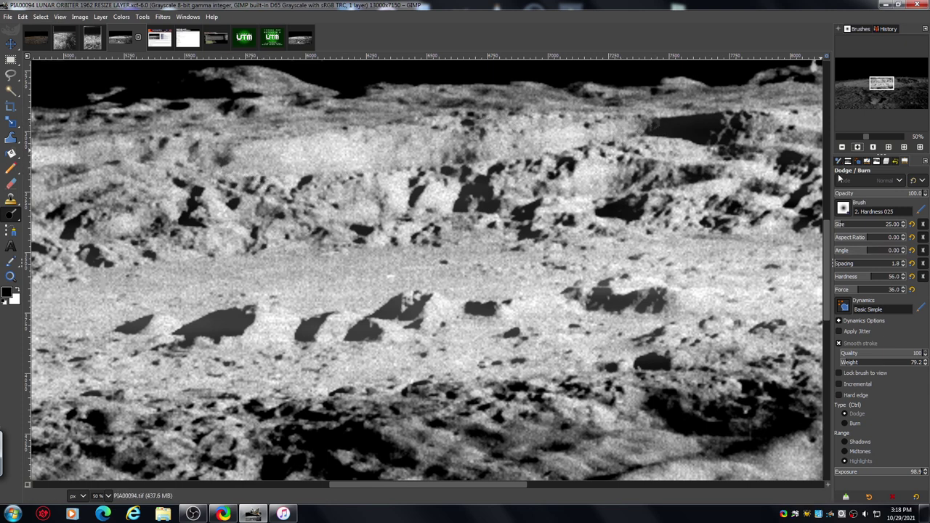
left_click(843, 148)
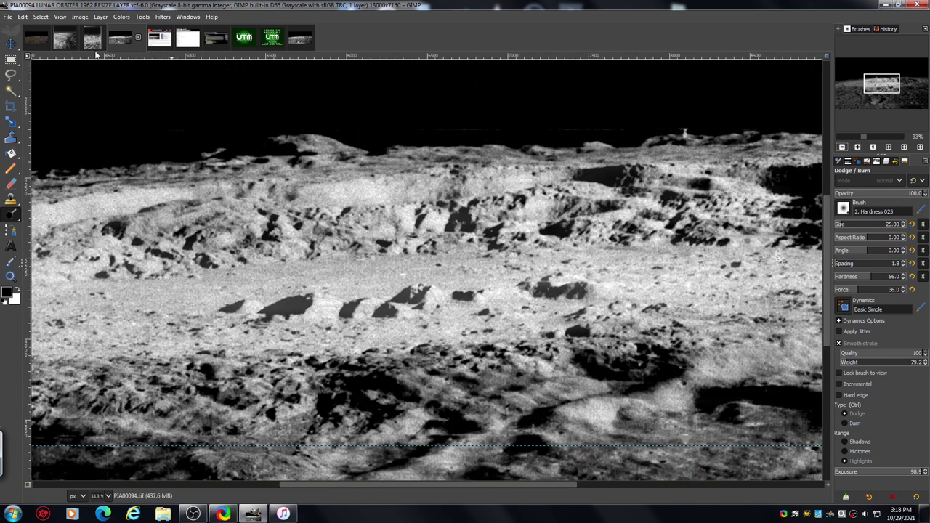
left_click(36, 41)
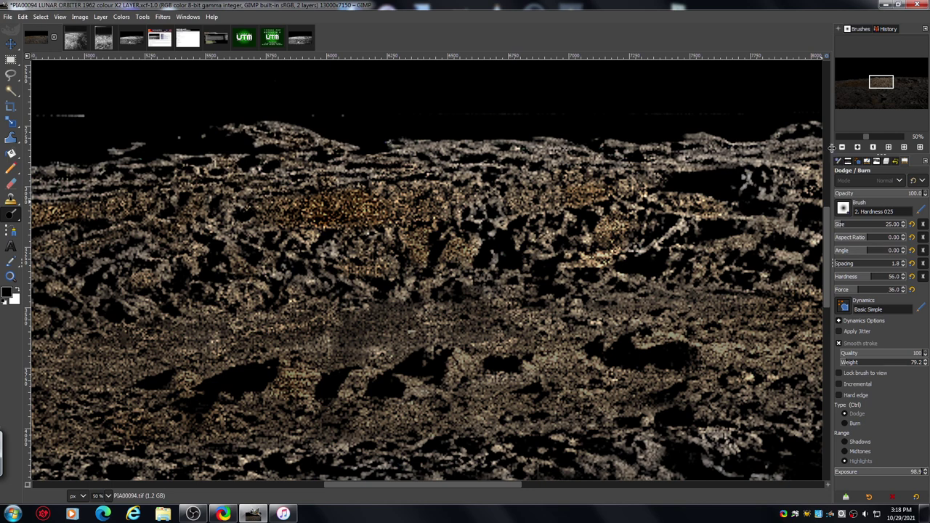
left_click(858, 148)
left_click(858, 148)
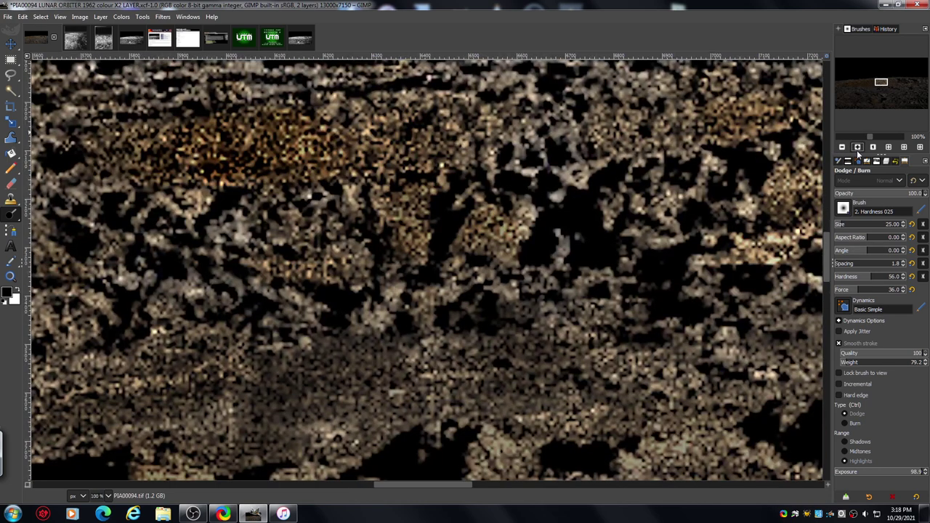
left_click_drag(830, 249, 829, 237)
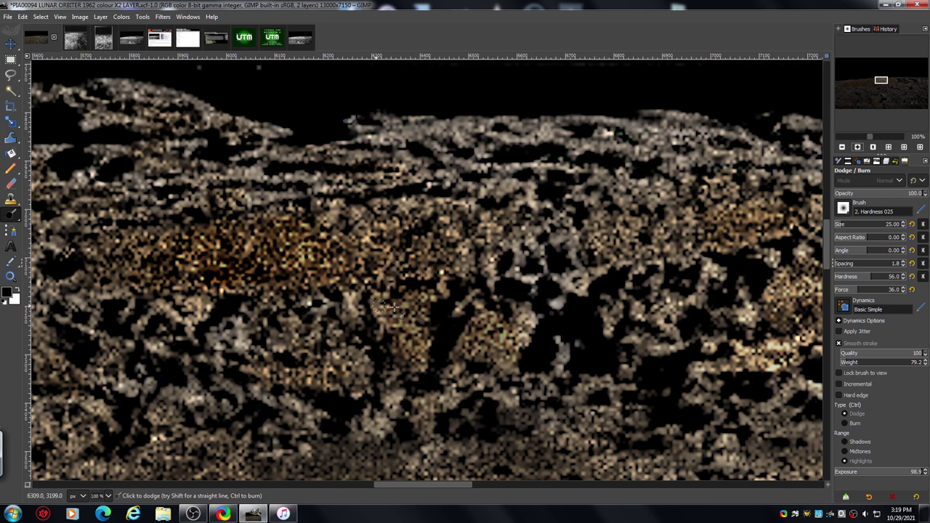
left_click(842, 147)
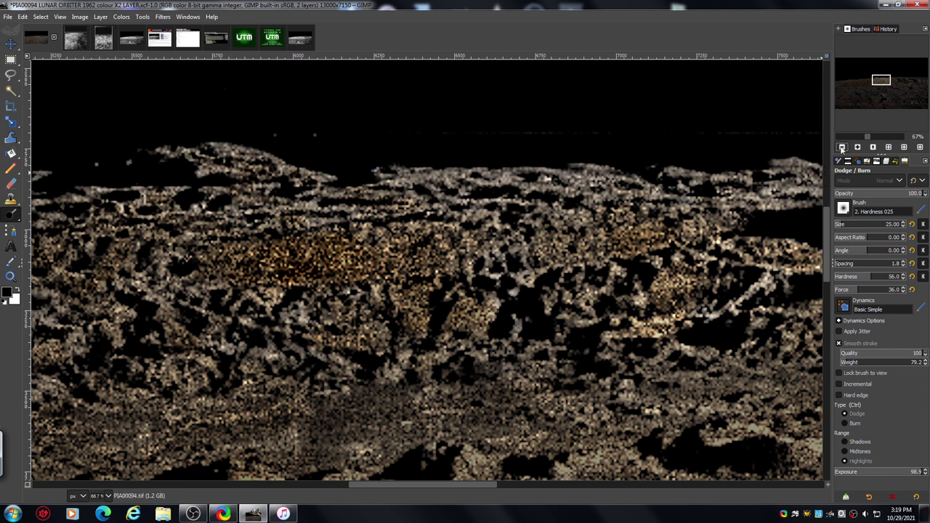
left_click(842, 148)
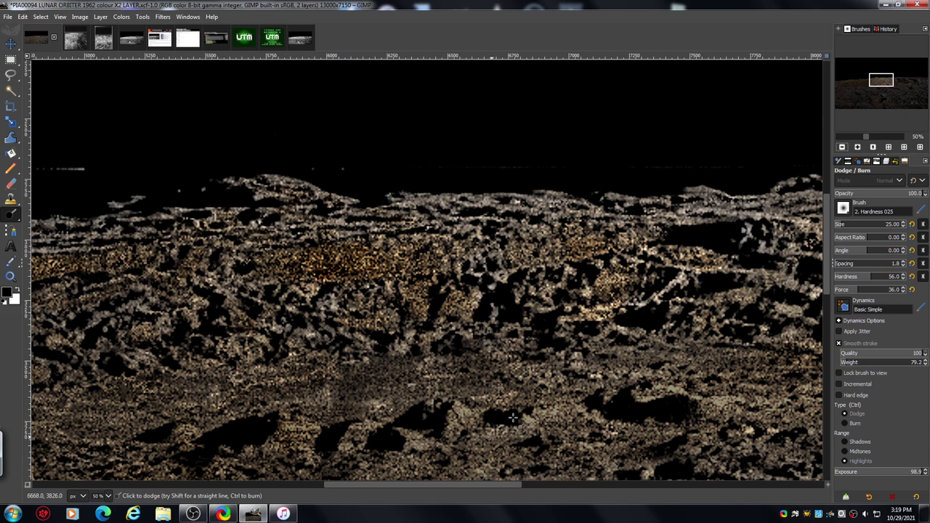
left_click_drag(427, 485, 510, 500)
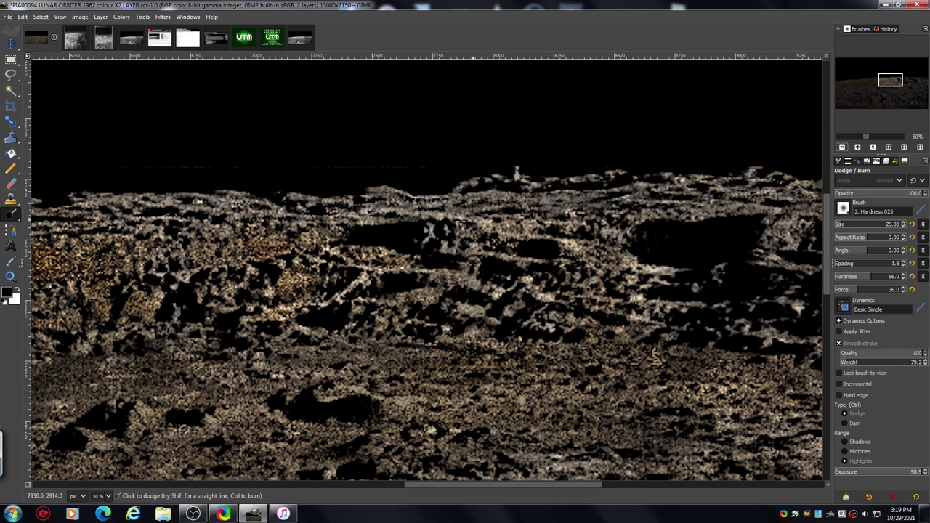
left_click(857, 147)
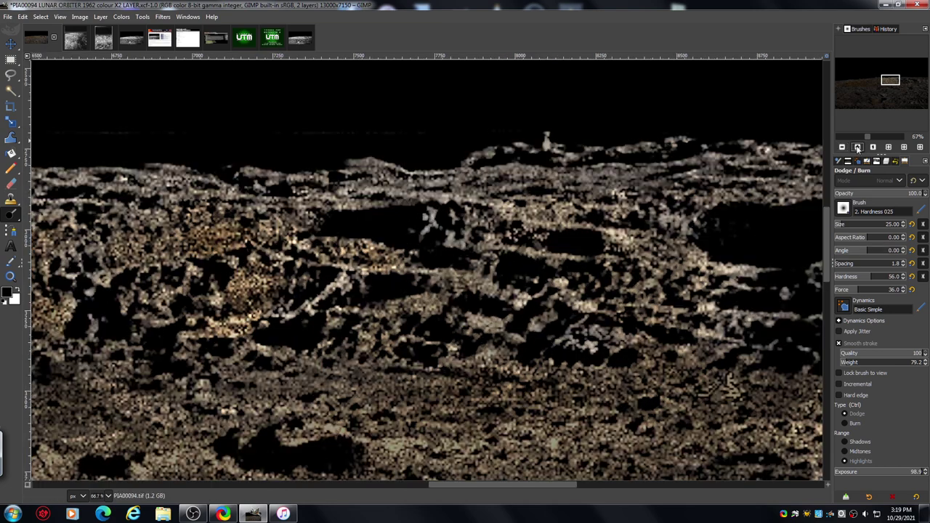
left_click(857, 147)
left_click(857, 147)
left_click_drag(826, 249, 825, 229)
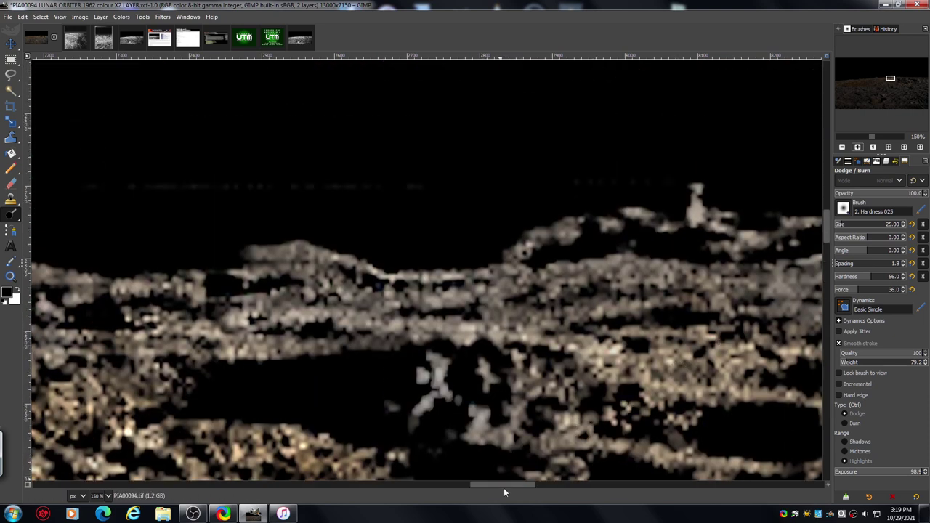
left_click_drag(495, 485, 521, 485)
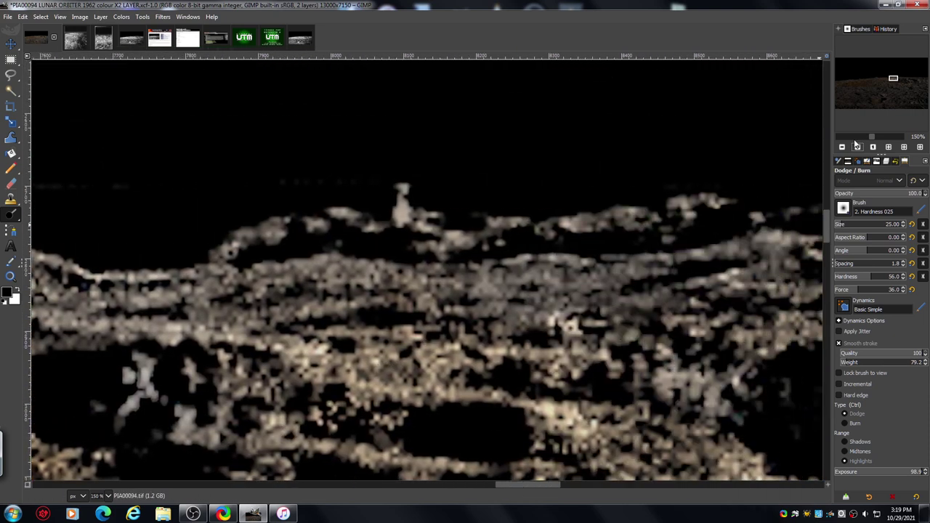
left_click(843, 148)
left_click(843, 147)
left_click(843, 148)
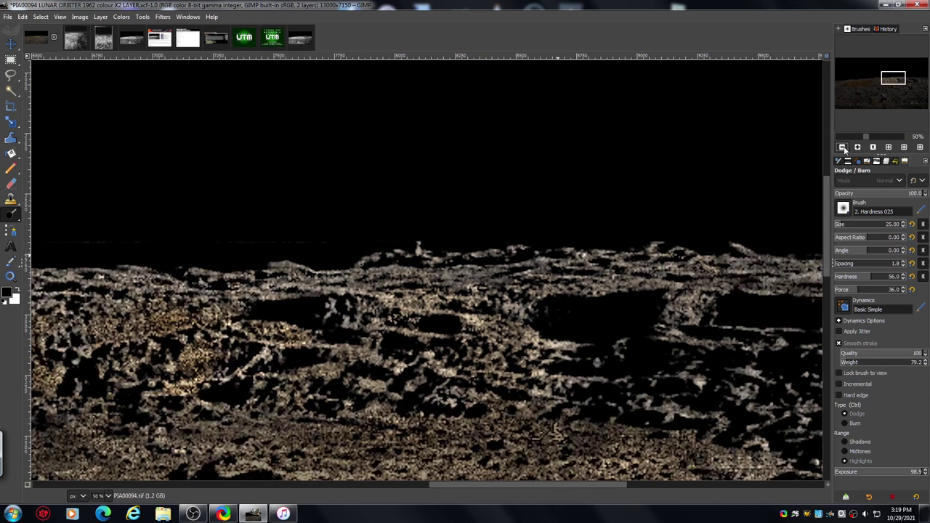
left_click_drag(536, 485, 585, 489)
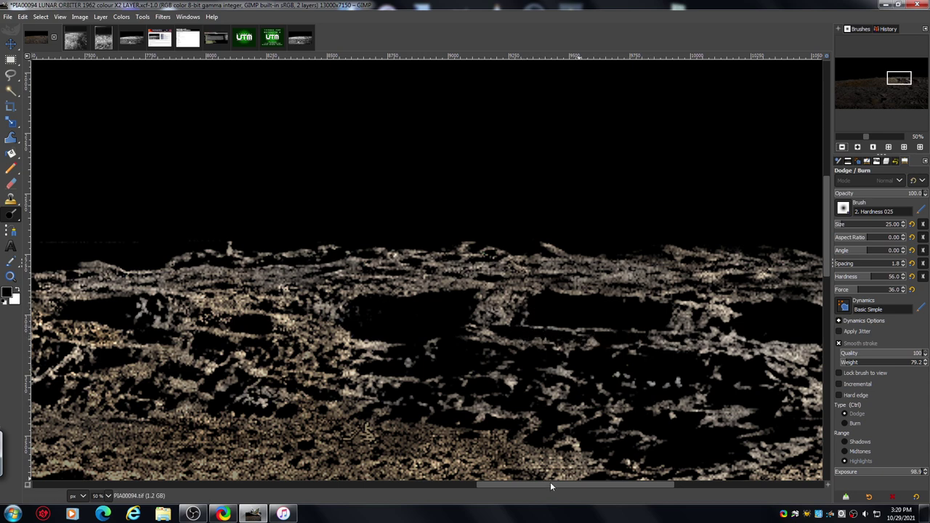
left_click_drag(550, 482, 586, 490)
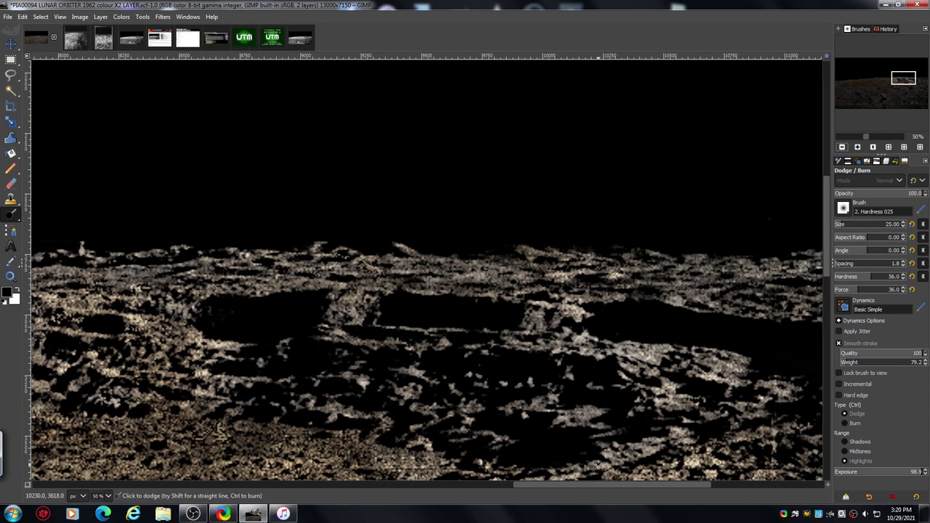
left_click_drag(831, 225, 830, 239)
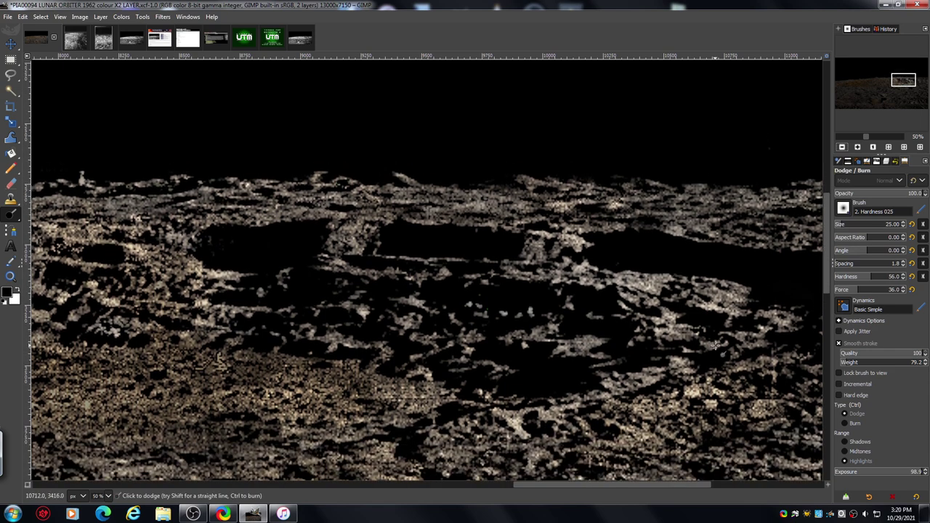
left_click(858, 147)
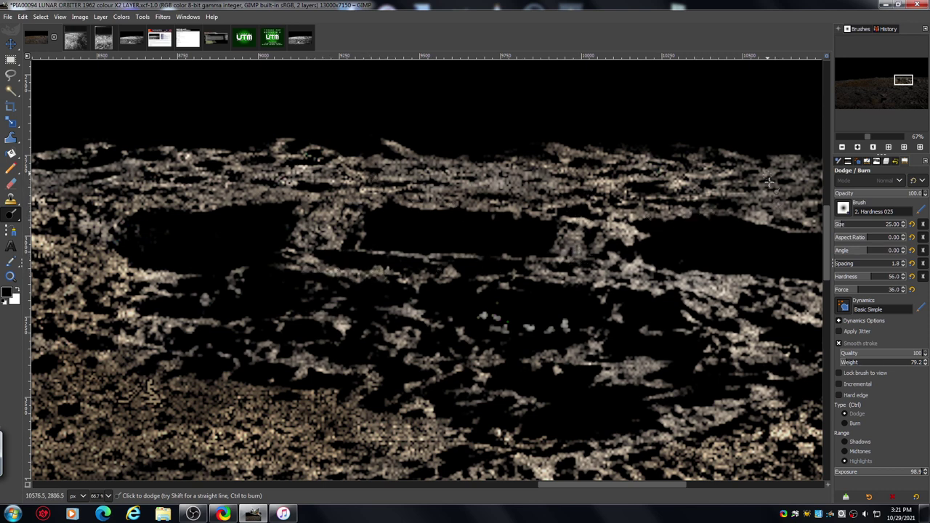
Zoom in on the crater rims and dodge three strokes along the bright ridge highlights.
left_click(842, 148)
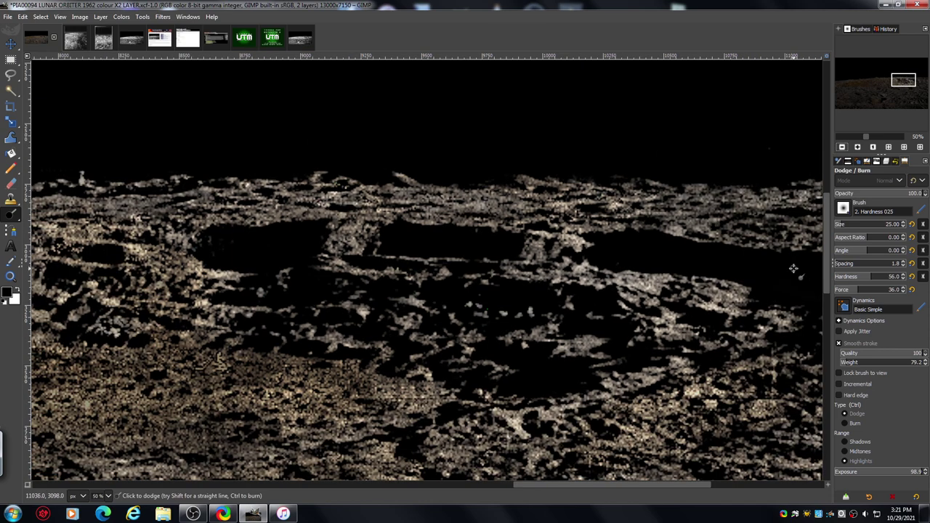
left_click(858, 148)
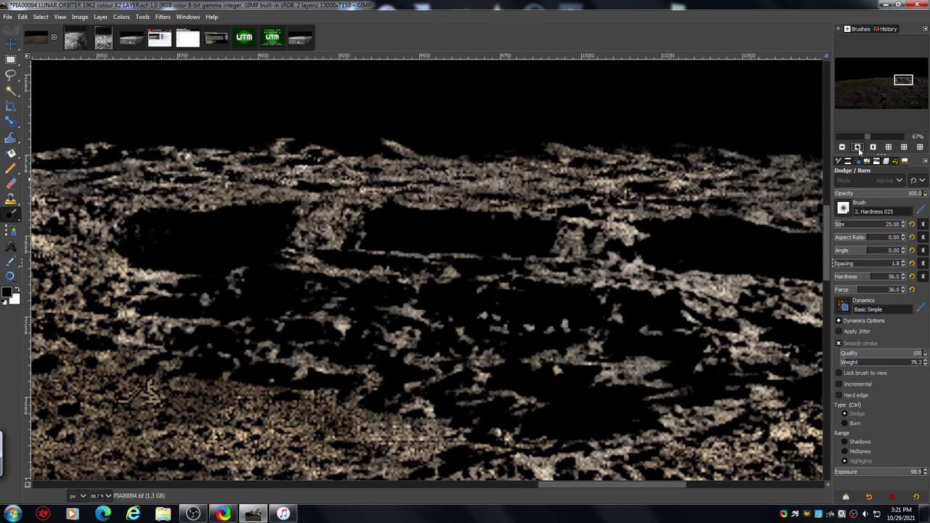
left_click(858, 148)
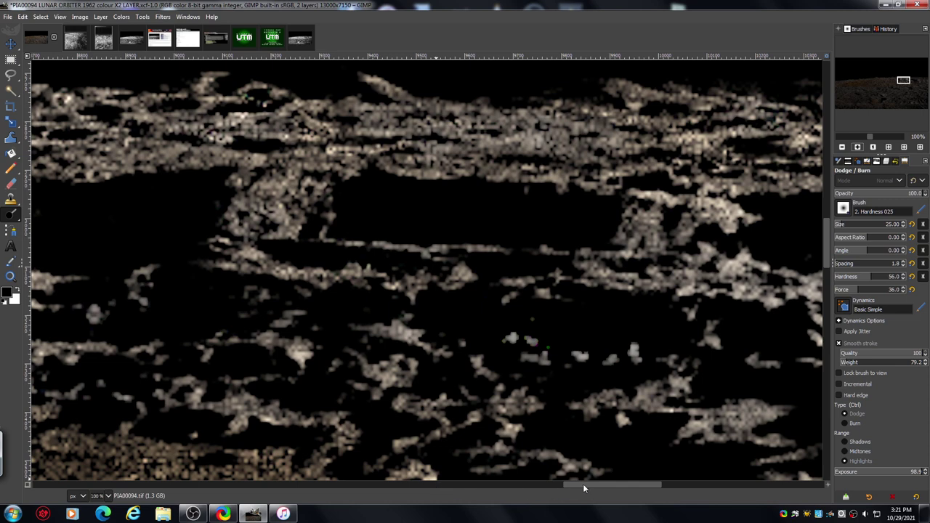
left_click_drag(583, 484, 601, 487)
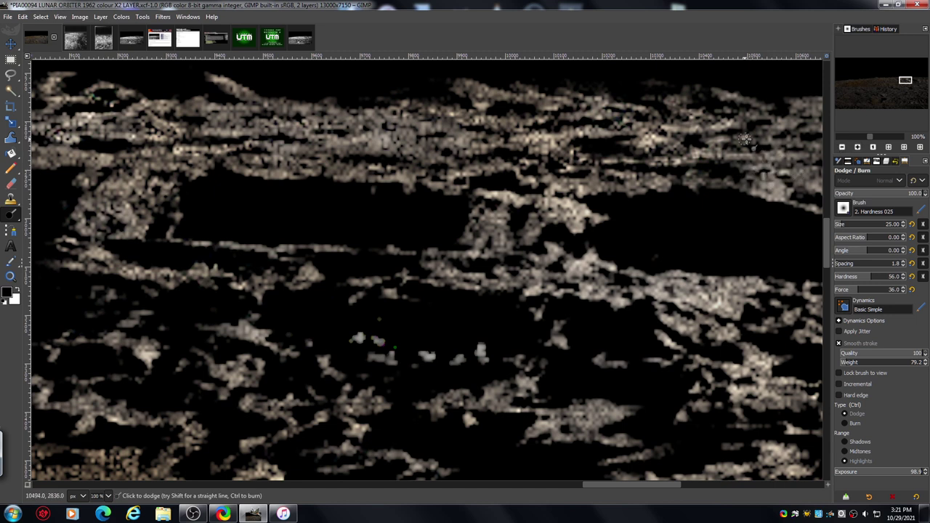
mouse_move(745, 138)
left_mouse_down()
mouse_move(772, 138)
mouse_move(743, 126)
mouse_move(772, 116)
mouse_move(689, 108)
mouse_move(676, 125)
mouse_move(683, 110)
mouse_move(653, 112)
left_mouse_up()
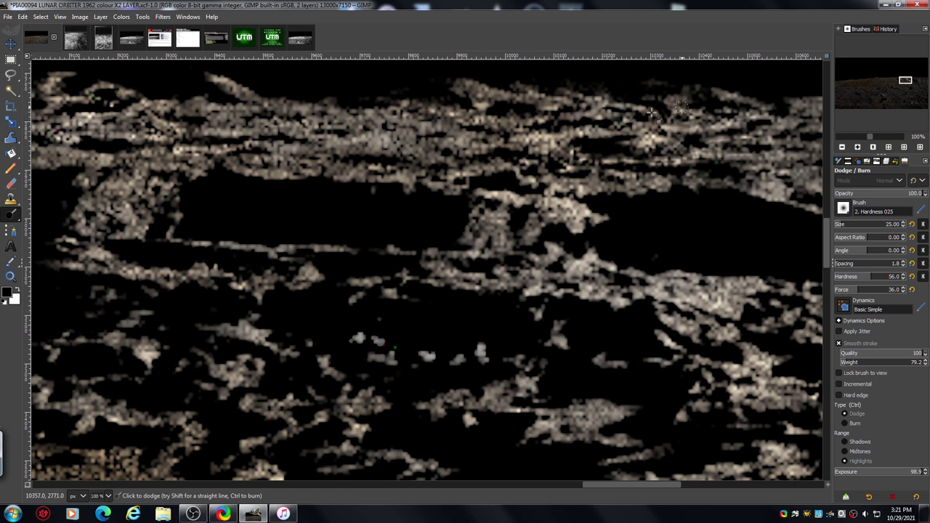
mouse_move(633, 152)
left_mouse_down()
mouse_move(696, 147)
mouse_move(714, 134)
left_mouse_up()
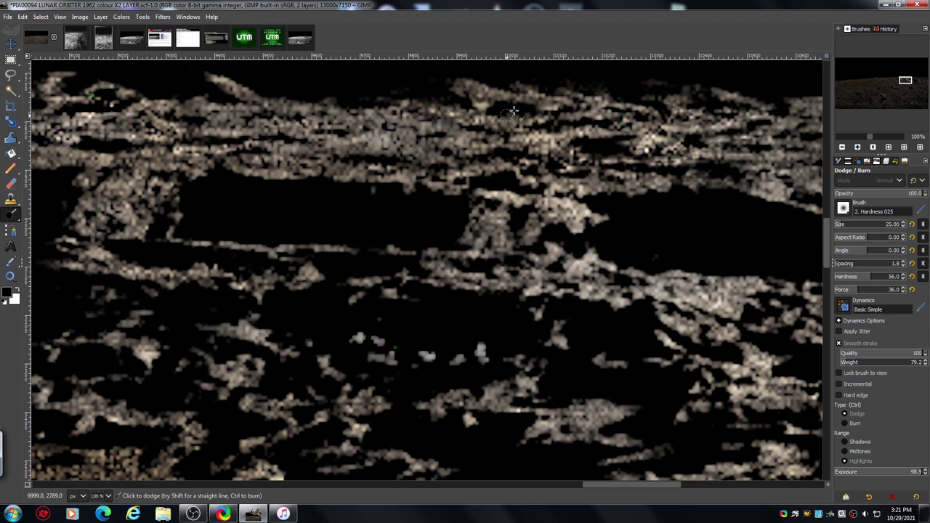
mouse_move(513, 111)
left_mouse_down()
mouse_move(545, 125)
mouse_move(517, 113)
mouse_move(506, 127)
mouse_move(505, 113)
mouse_move(519, 99)
mouse_move(503, 105)
mouse_move(501, 89)
mouse_move(436, 85)
mouse_move(418, 99)
mouse_move(429, 108)
mouse_move(417, 109)
mouse_move(463, 133)
mouse_move(439, 137)
mouse_move(413, 161)
mouse_move(403, 153)
mouse_move(383, 160)
mouse_move(405, 149)
mouse_move(421, 163)
mouse_move(574, 168)
mouse_move(442, 186)
mouse_move(399, 168)
mouse_move(431, 183)
mouse_move(450, 293)
left_mouse_up()
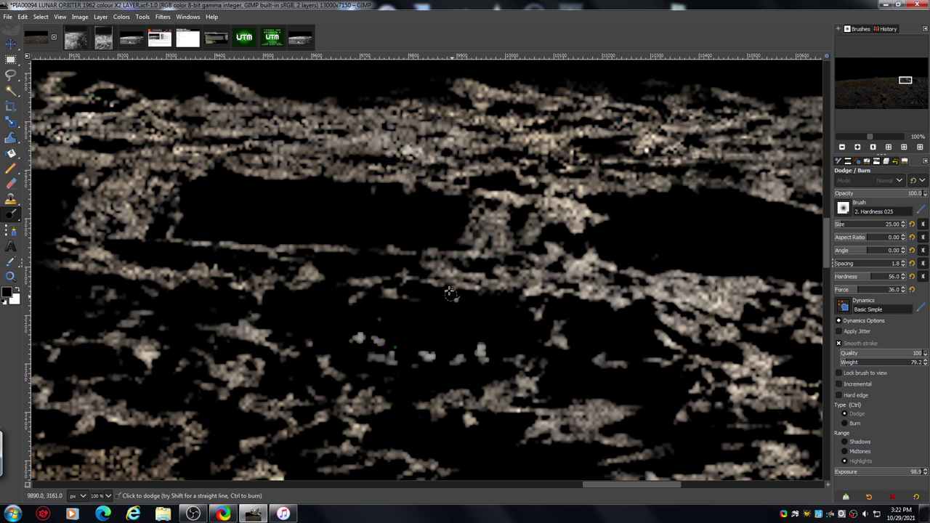
Zoom out to review the brightened ridge, the horizon and most of the image.
left_click(843, 147)
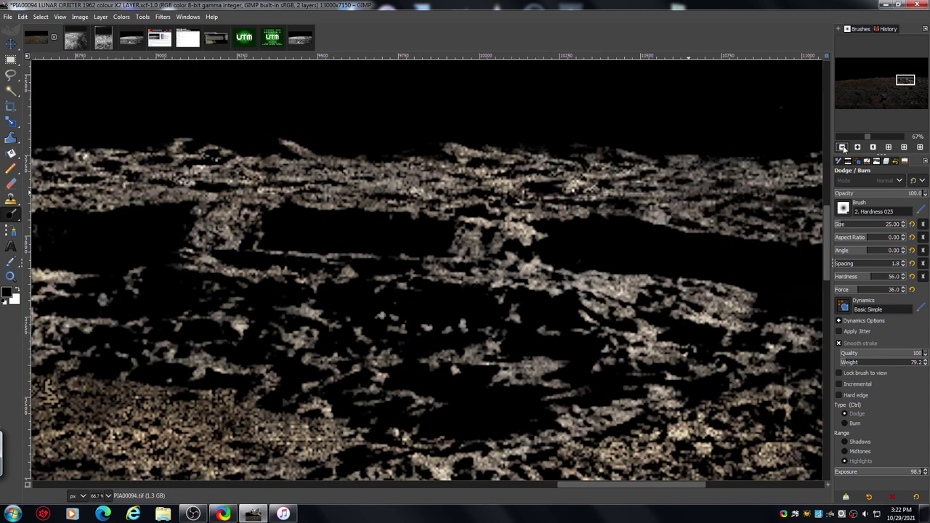
left_click(843, 148)
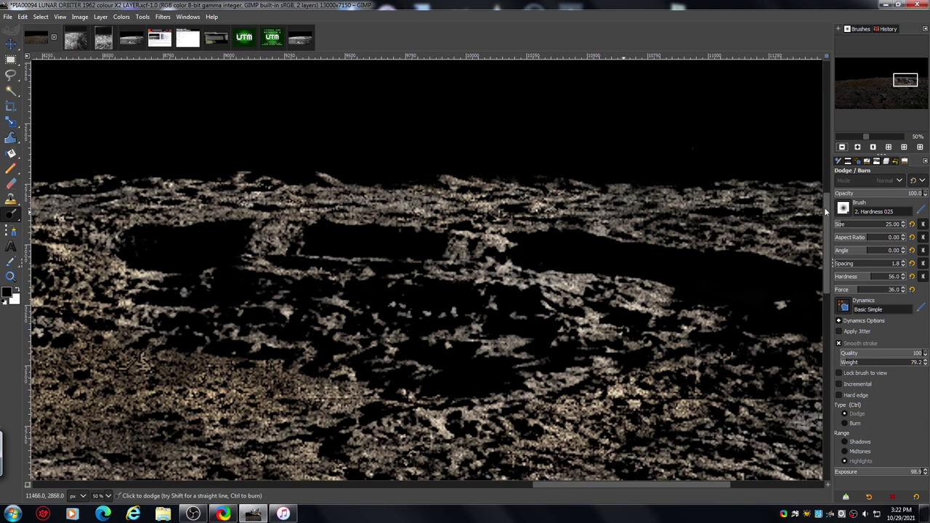
left_click_drag(542, 489, 640, 498)
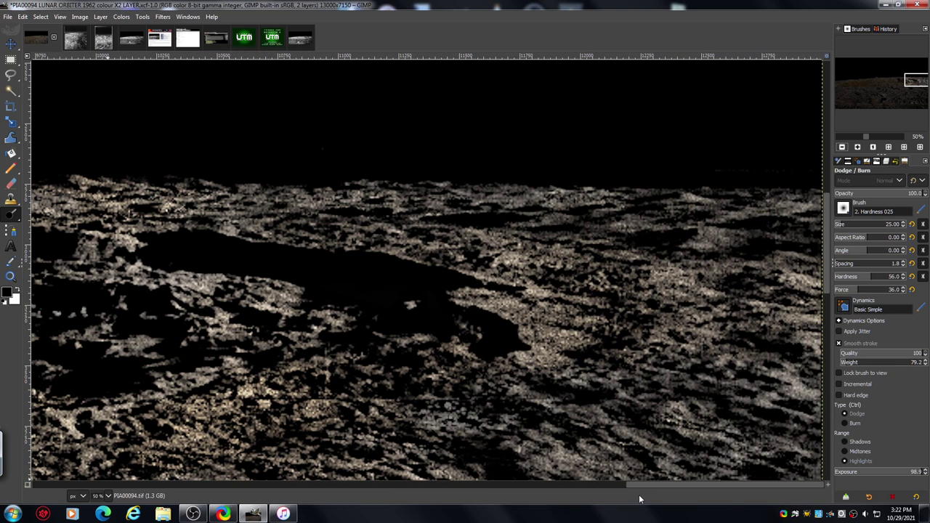
left_click(842, 148)
left_click(843, 148)
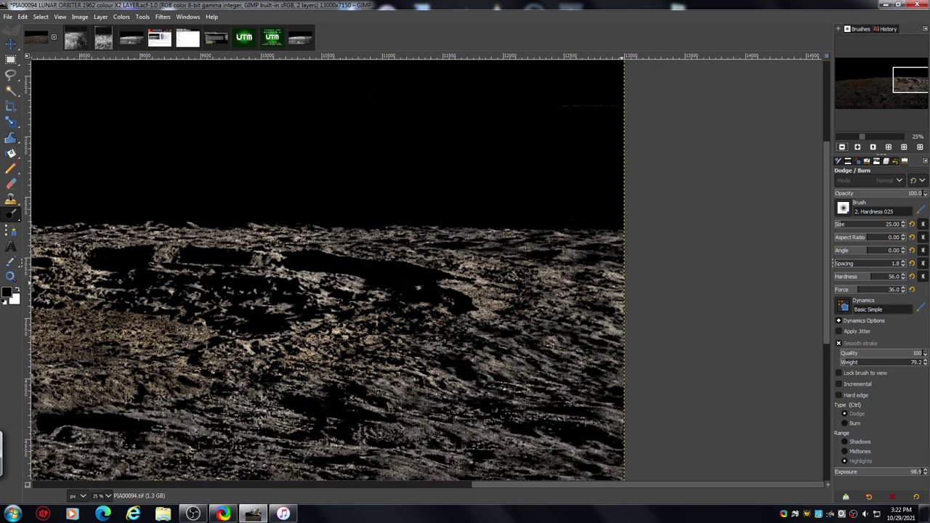
Bring the lower-left foreground terrain into view and zoom in close on its surface.
left_click_drag(914, 82, 901, 94)
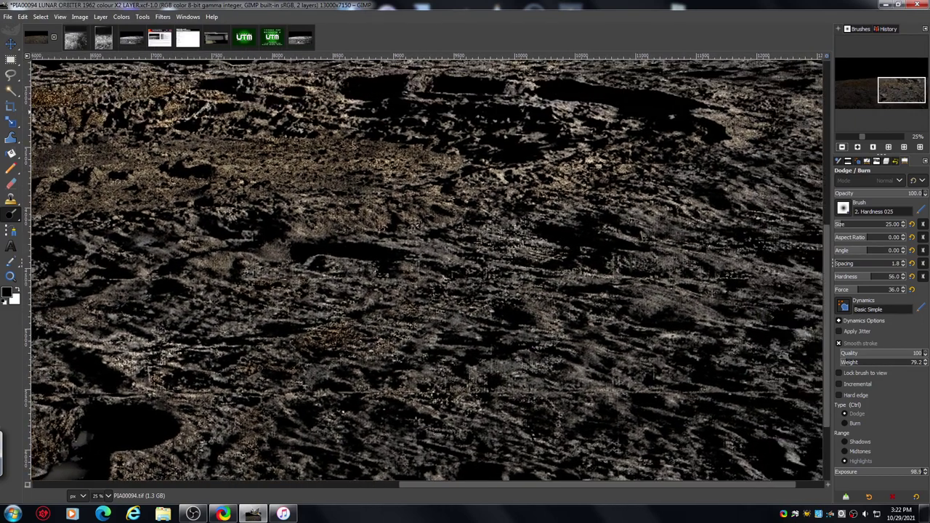
left_click(857, 147)
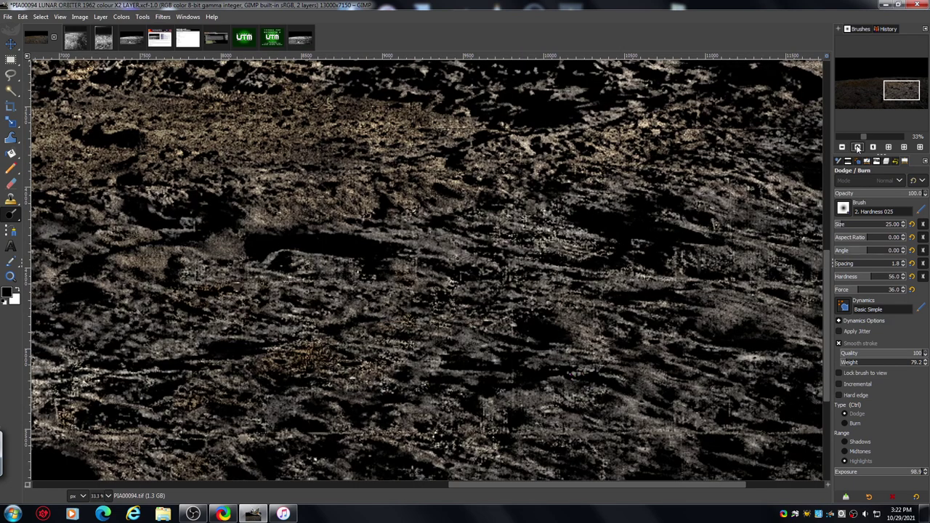
left_click(857, 147)
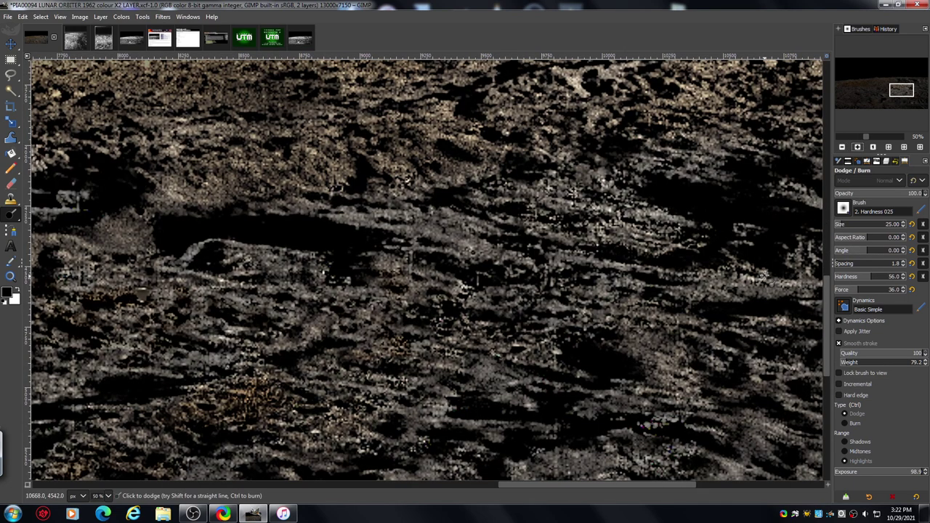
left_click_drag(531, 486, 517, 486)
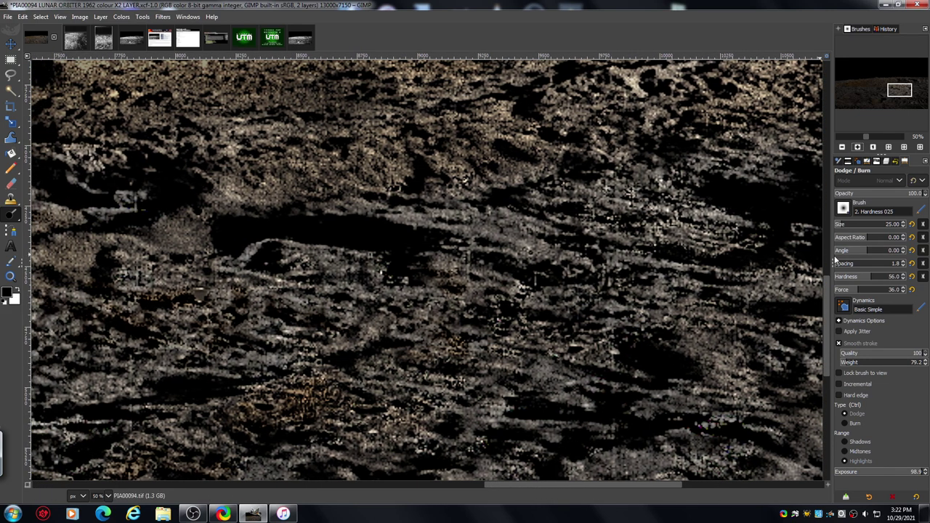
left_click_drag(826, 298, 824, 321)
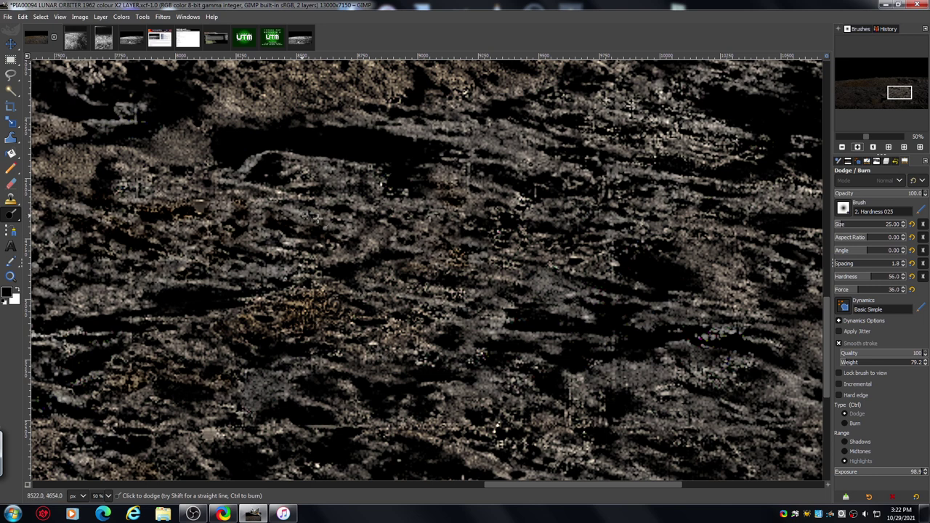
left_click(857, 147)
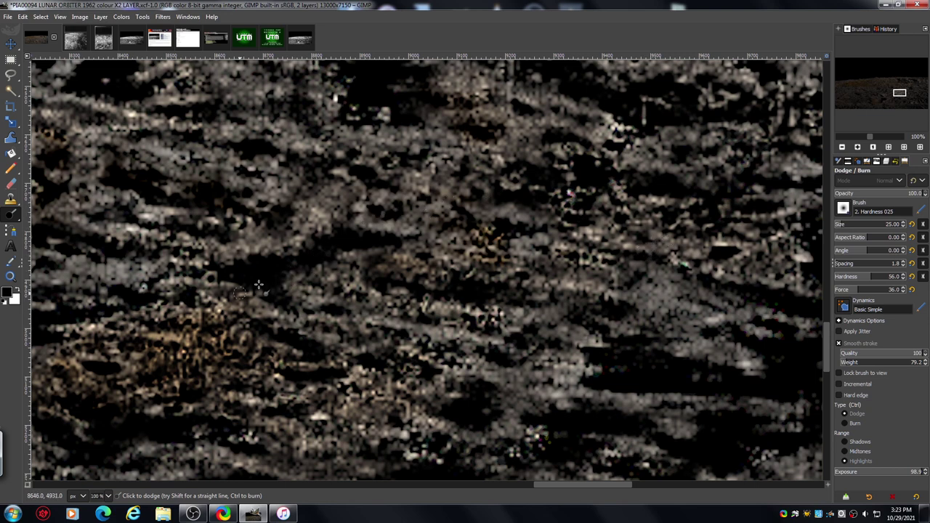
left_click(842, 147)
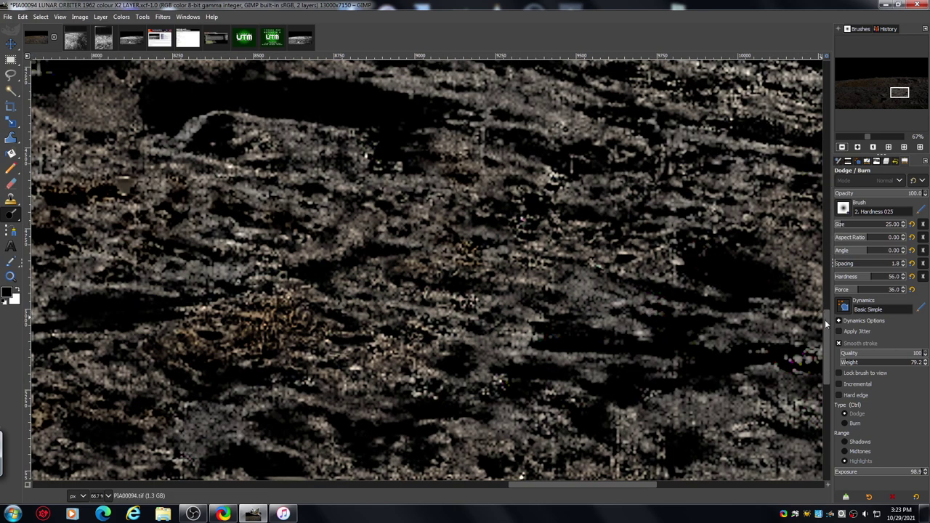
left_click_drag(825, 320, 817, 370)
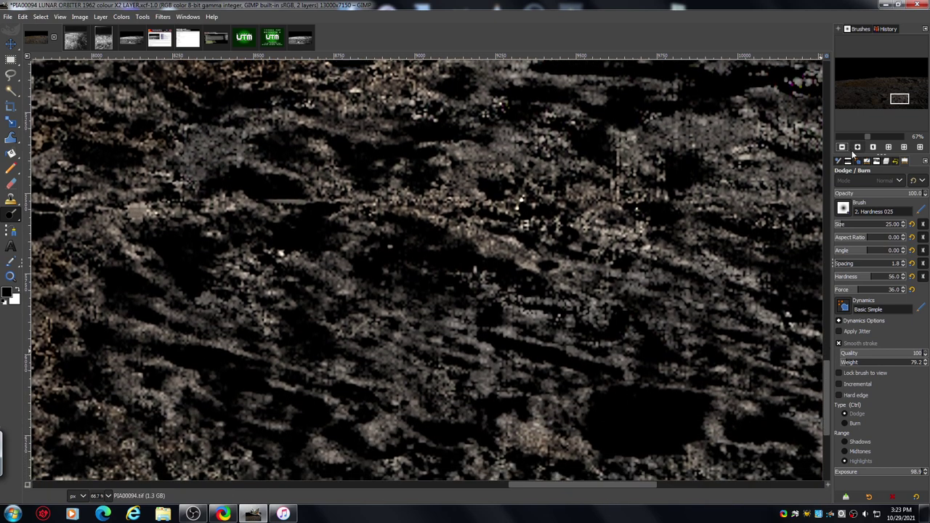
left_click(857, 148)
left_click(857, 148)
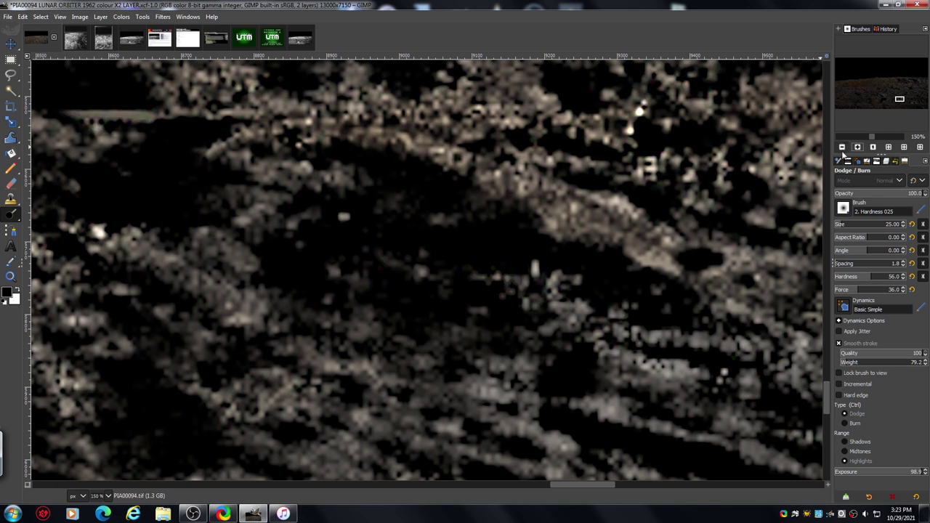
At 150% zoom, dodge three grey speckled patches: one central, one upper left, one near the top.
left_click(842, 147)
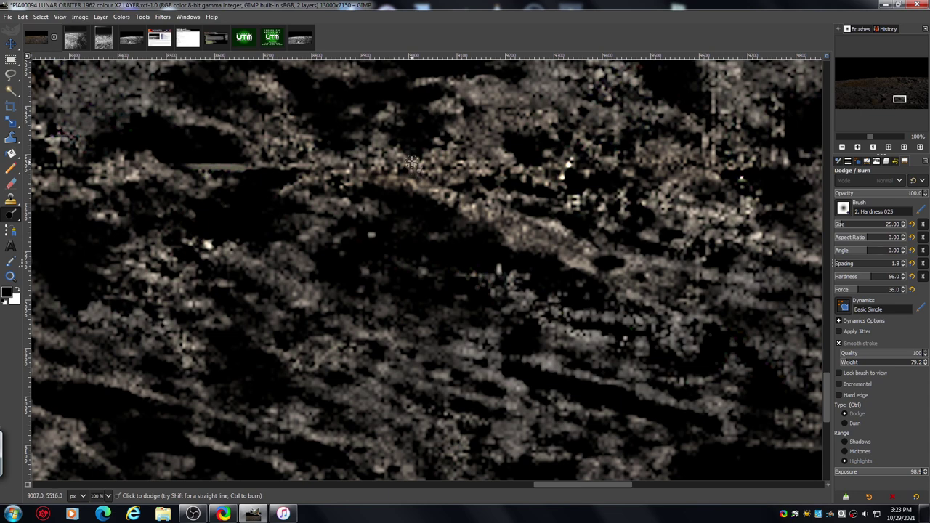
left_click(858, 147)
scroll(827, 385, "up", 5)
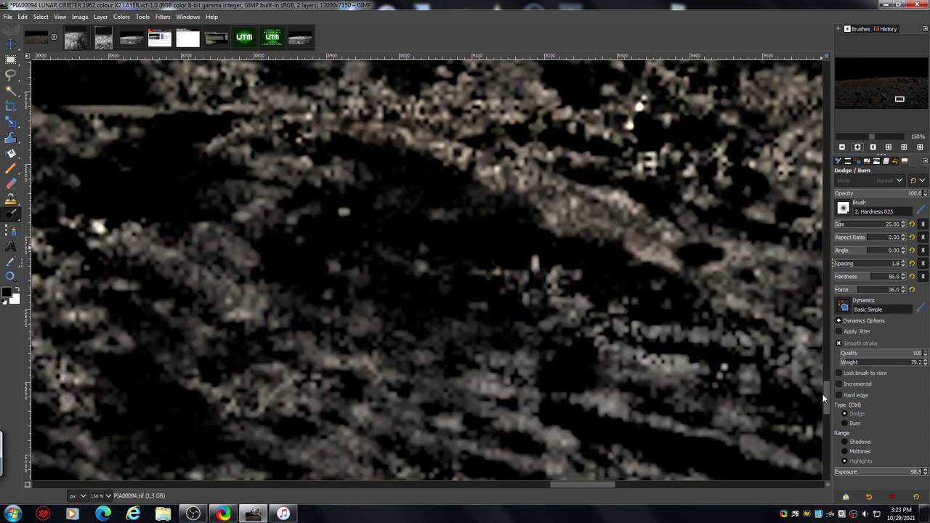
scroll(822, 382, "up", 1)
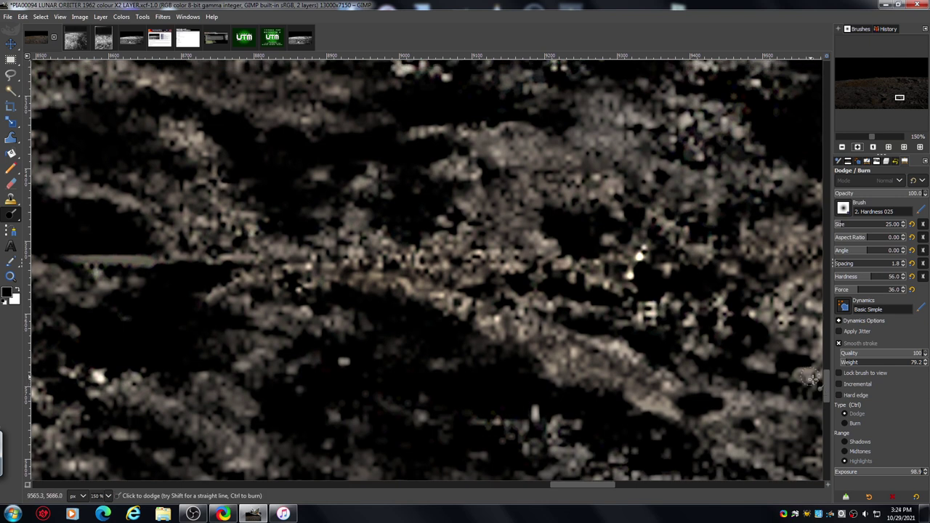
mouse_move(378, 157)
left_mouse_down()
mouse_move(353, 188)
mouse_move(372, 185)
left_mouse_up()
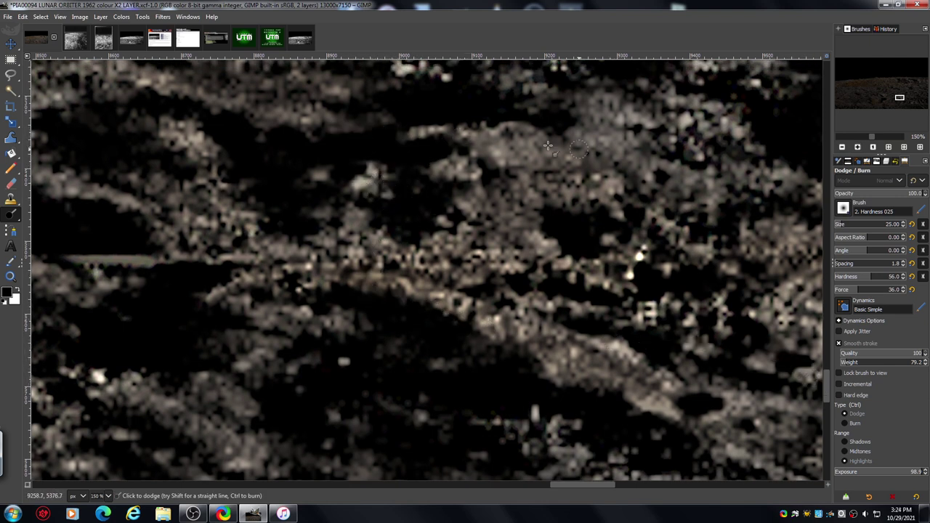
scroll(827, 376, "up", 3)
scroll(827, 376, "down", 1)
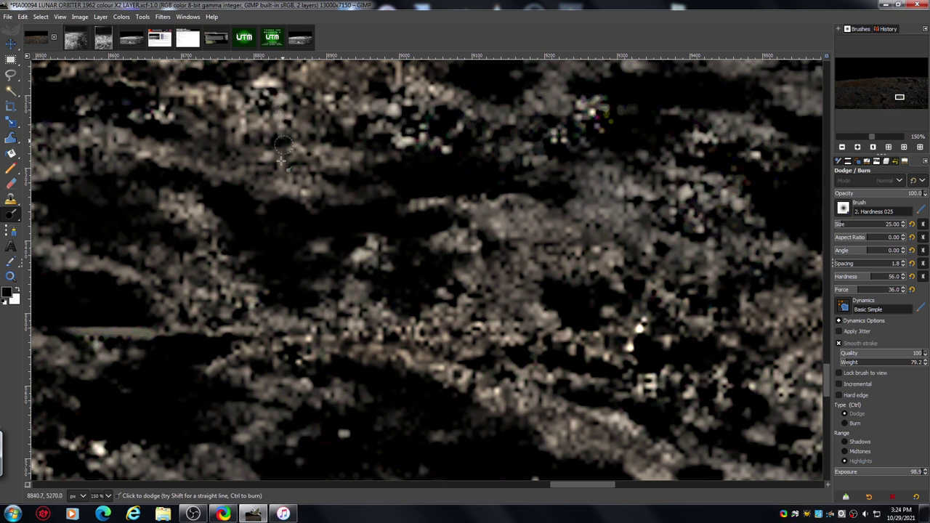
mouse_move(196, 167)
left_mouse_down()
mouse_move(172, 169)
mouse_move(186, 150)
mouse_move(172, 147)
mouse_move(122, 160)
left_mouse_up()
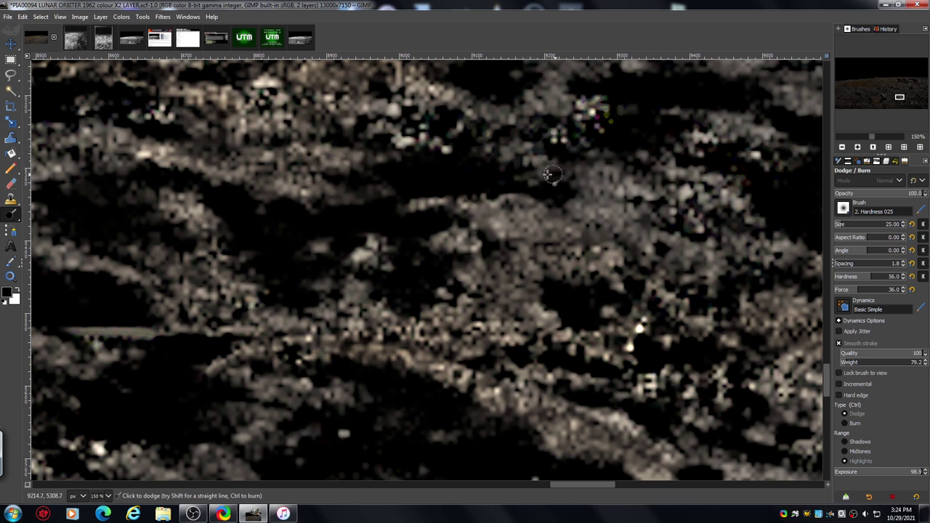
left_click_drag(559, 161, 545, 132)
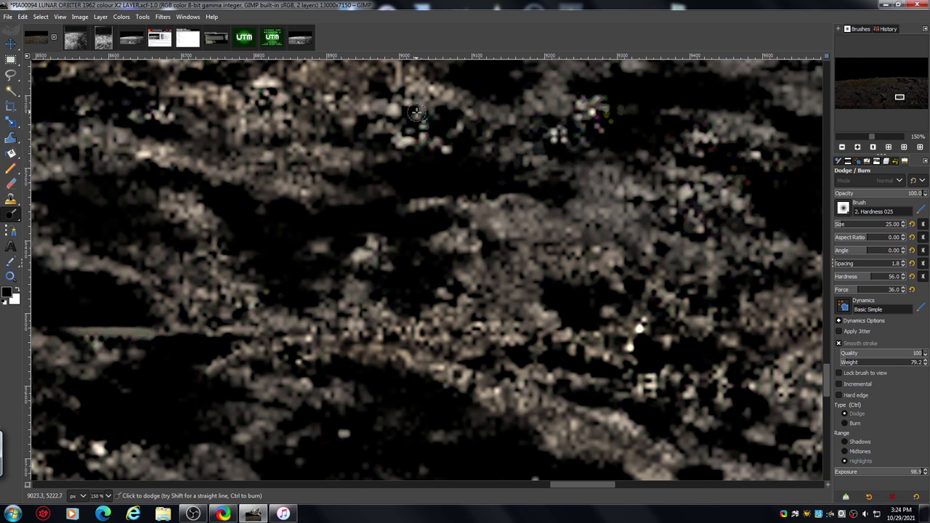
Survey the brightened terrain between 25% and 100% zoom, ending on a wide view of the surface.
left_click(842, 147)
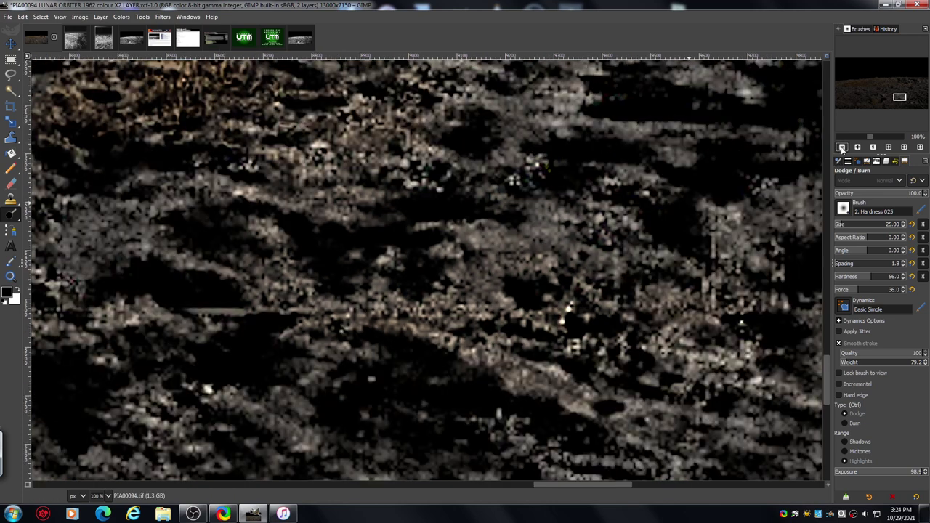
left_click(842, 147)
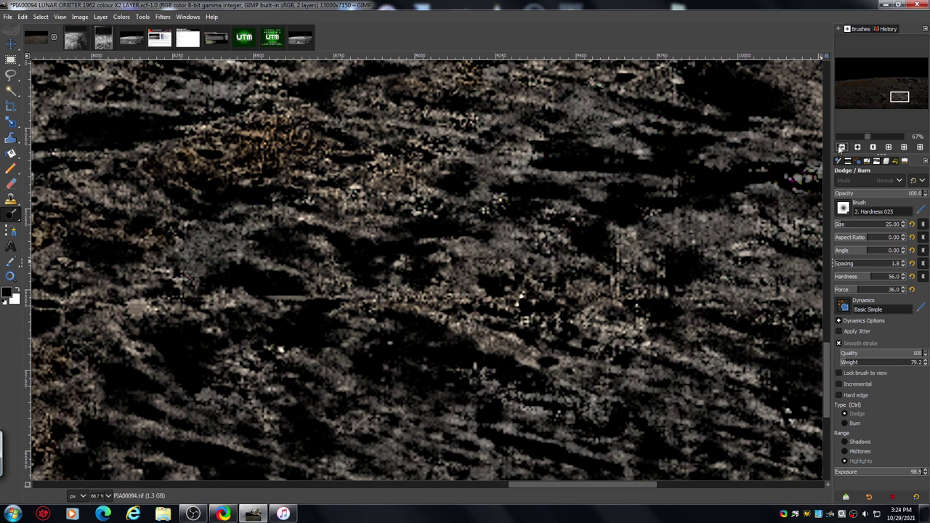
left_click(843, 147)
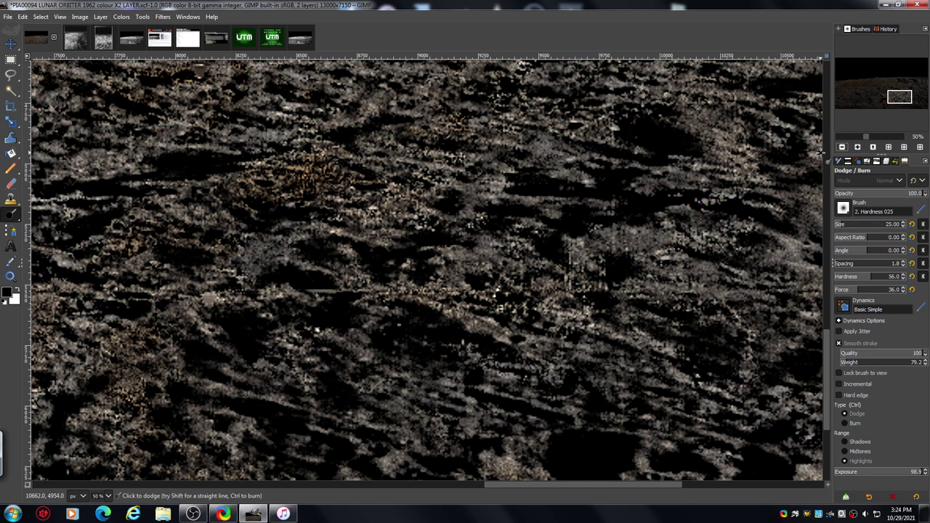
left_click_drag(637, 483, 684, 484)
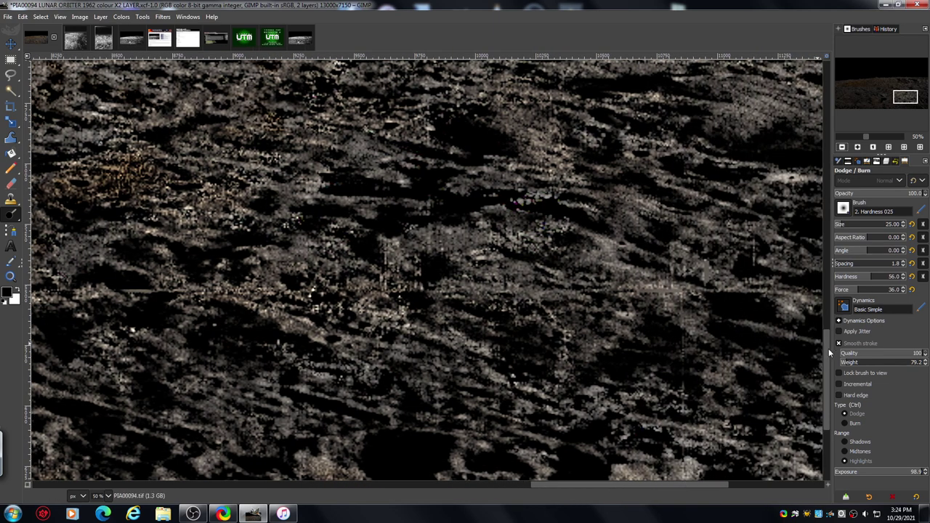
left_click_drag(829, 348, 826, 311)
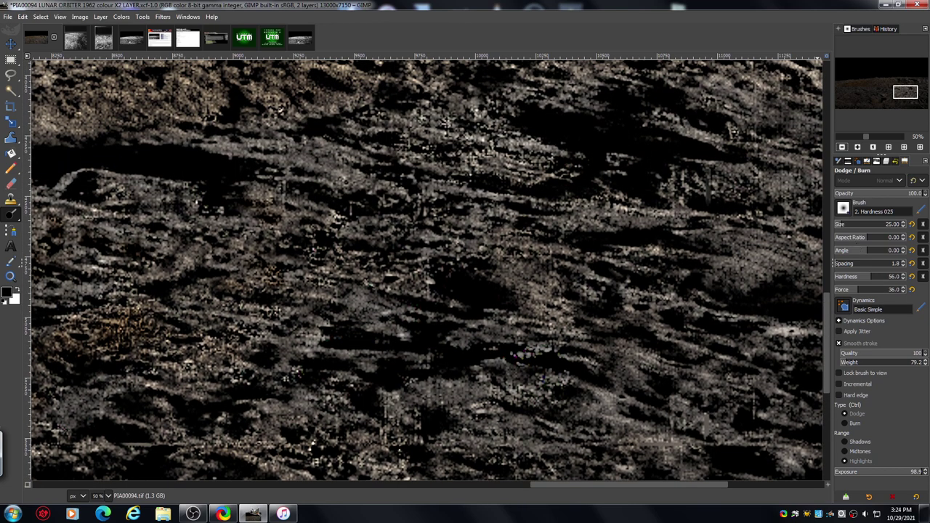
left_click(858, 147)
left_click(857, 147)
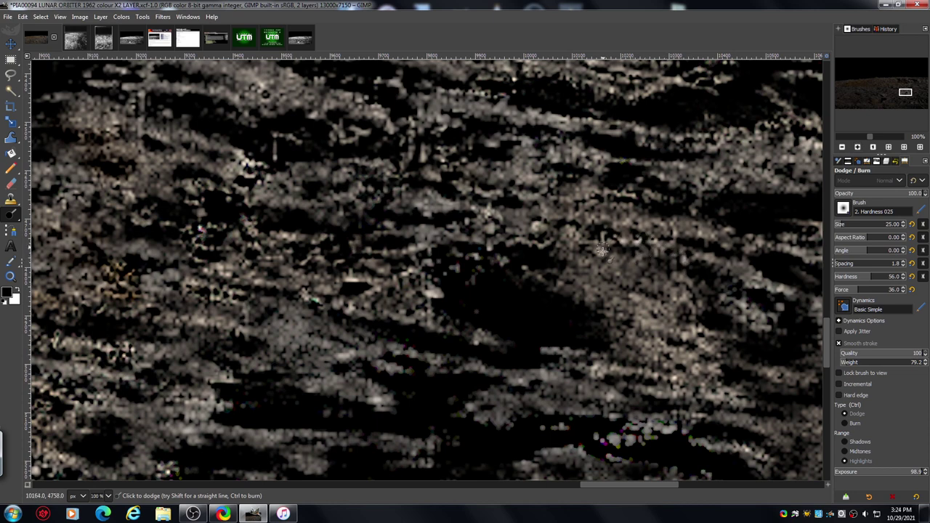
left_click(843, 148)
left_click(843, 148)
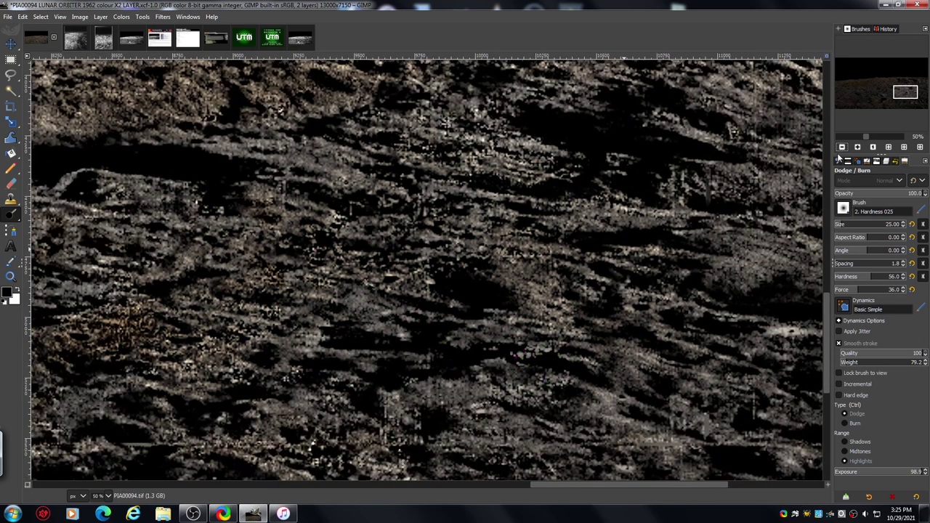
left_click(842, 147)
Zoom out until the whole colourised moon image fits, then show the PIA00094 INFO Photojournal page.
left_click(842, 147)
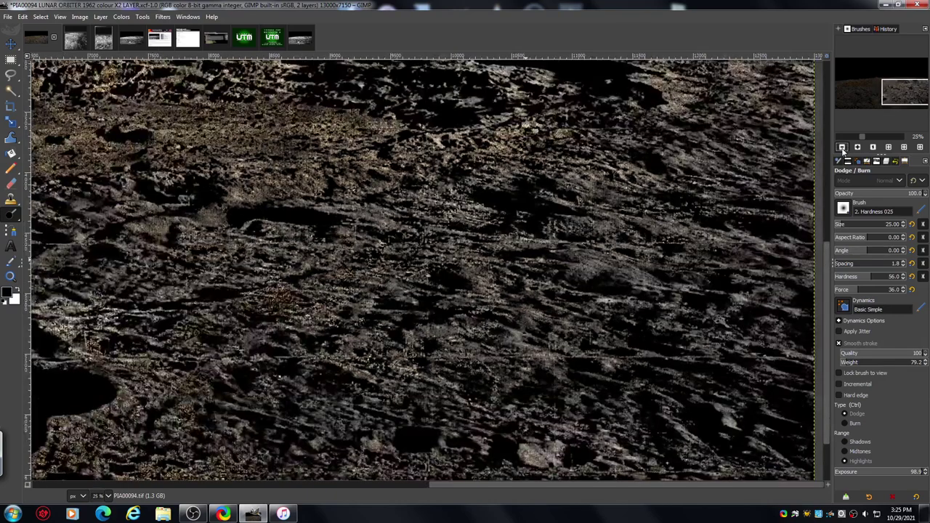
left_click(843, 148)
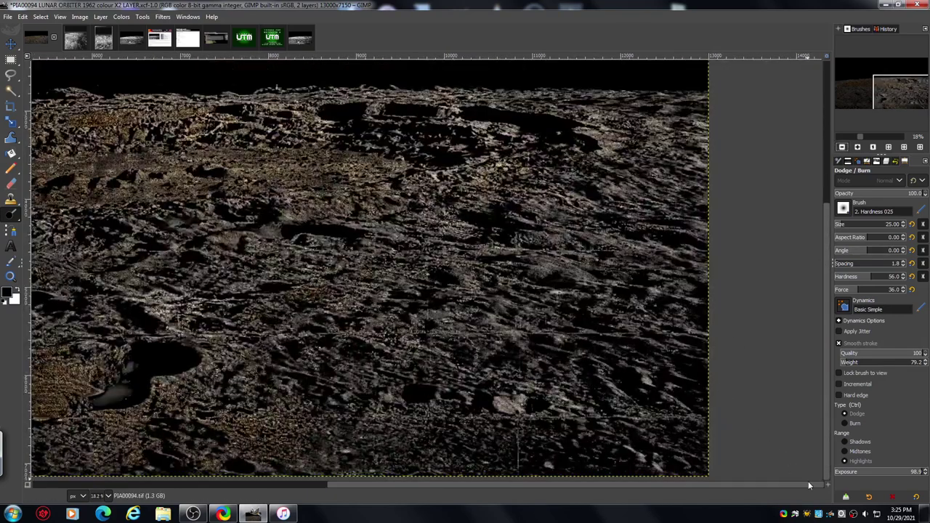
left_click_drag(683, 490, 485, 505)
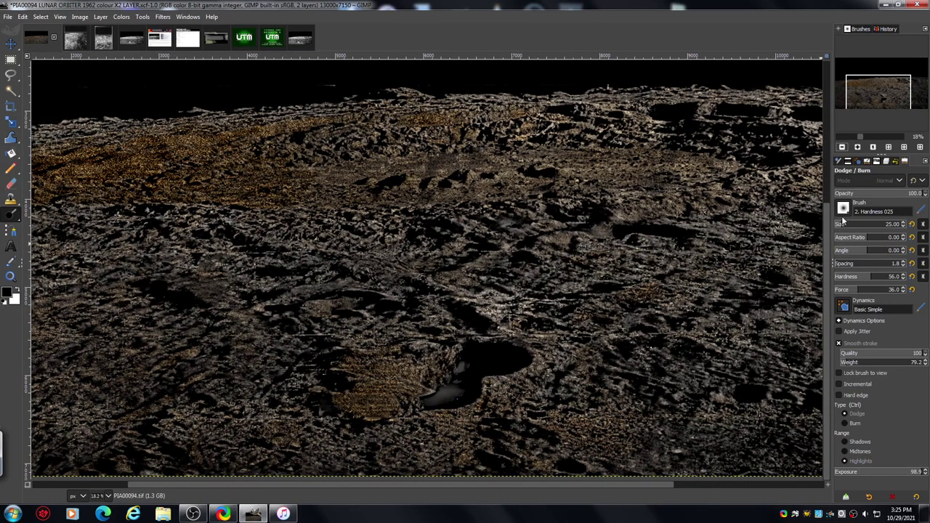
left_click_drag(826, 248, 827, 219)
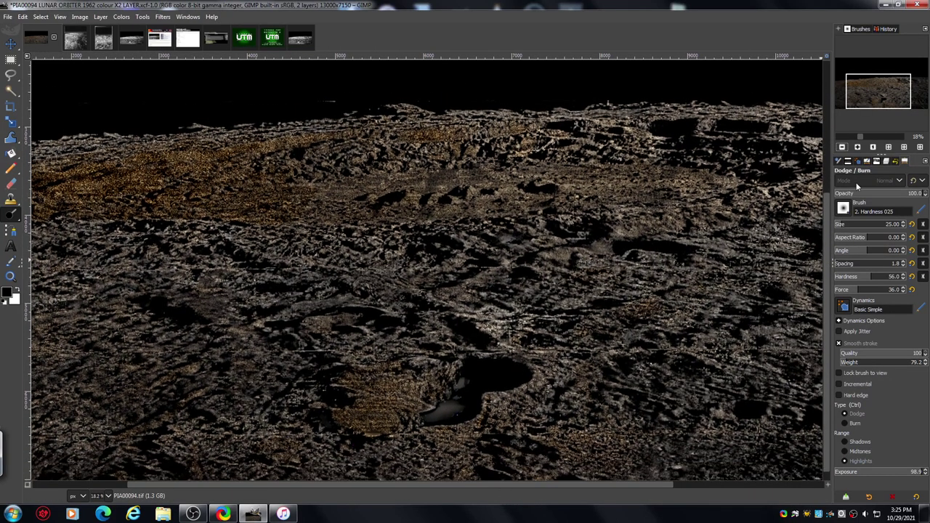
left_click(843, 147)
left_click(844, 147)
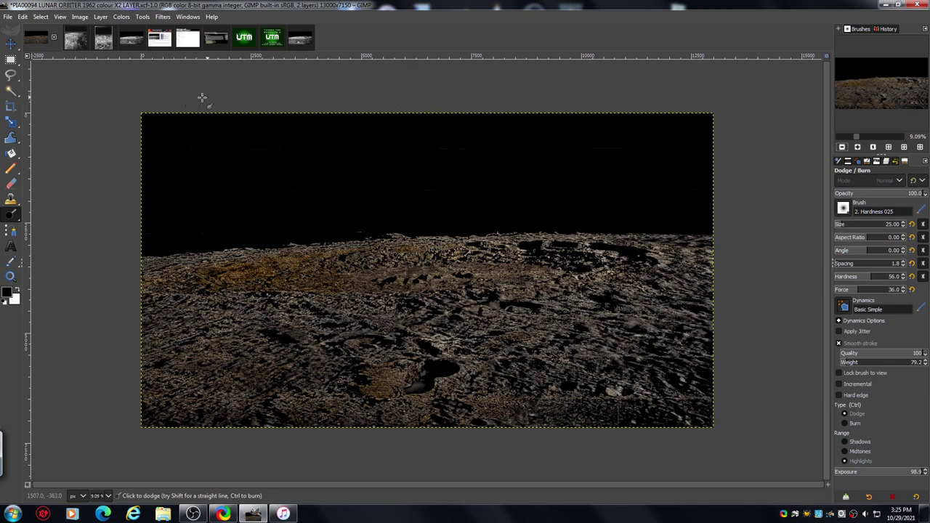
left_click(162, 42)
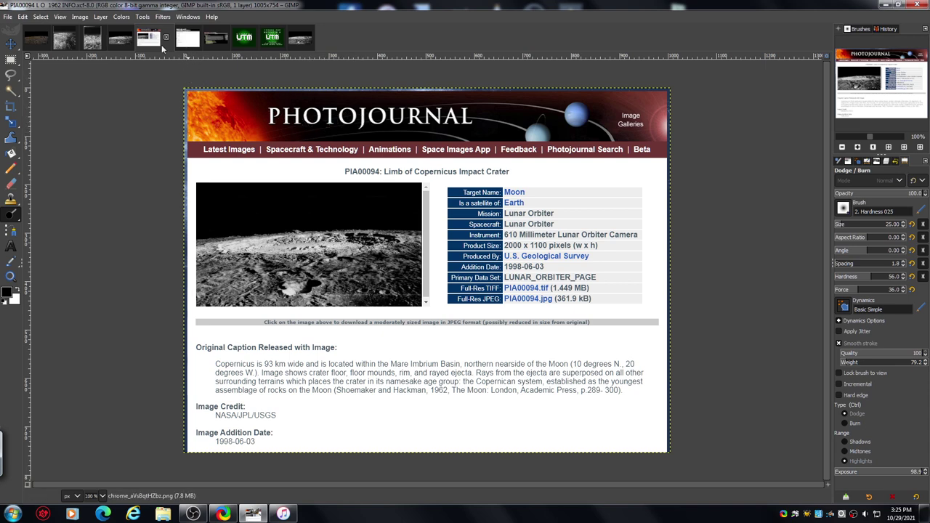
View the LO 2 moon image, Apollo Image Archive and Lunar Orbiter Photo Gallery pages, ending on the UTM outro card.
left_click(92, 42)
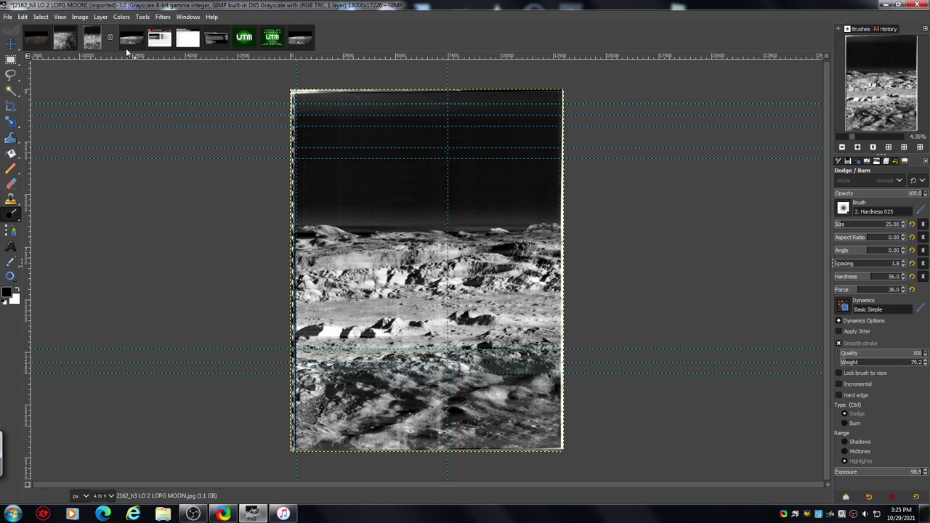
left_click(127, 45)
left_click(189, 39)
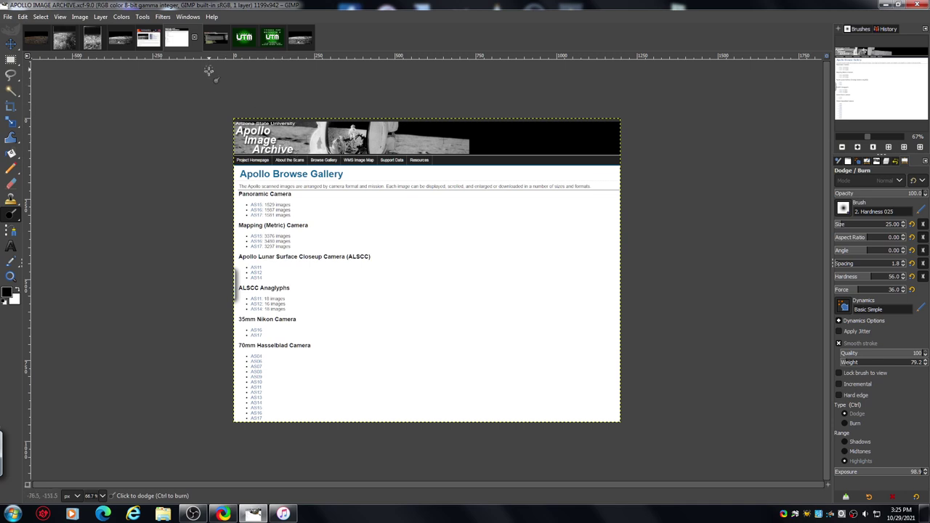
left_click(213, 39)
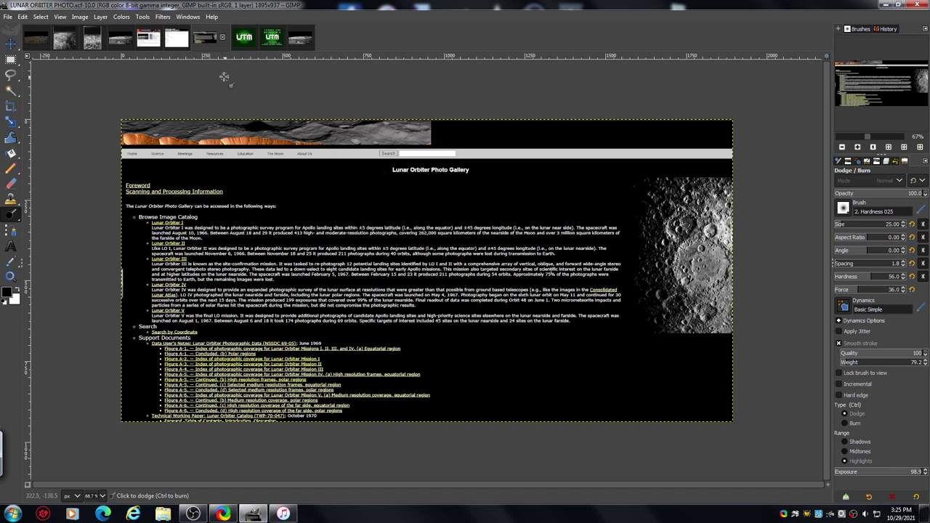
left_click(272, 38)
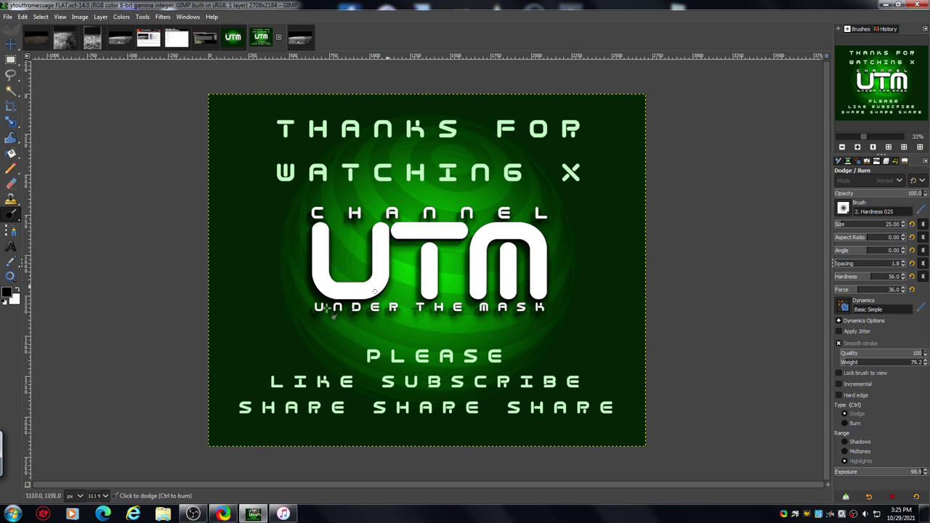
left_click(859, 148)
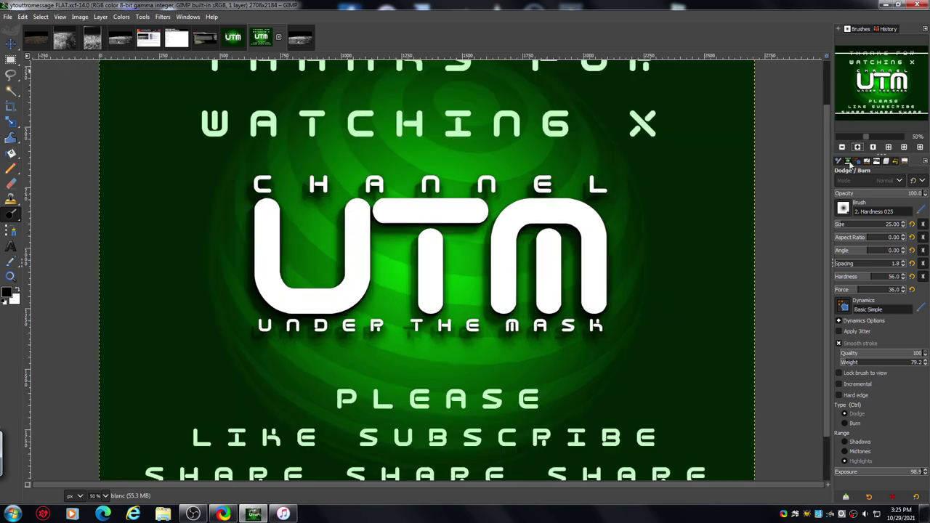
left_click(843, 148)
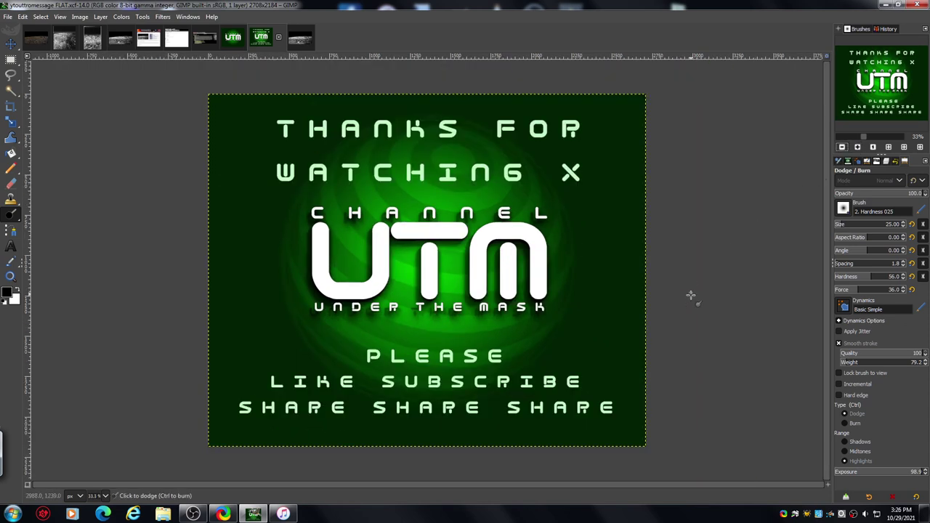